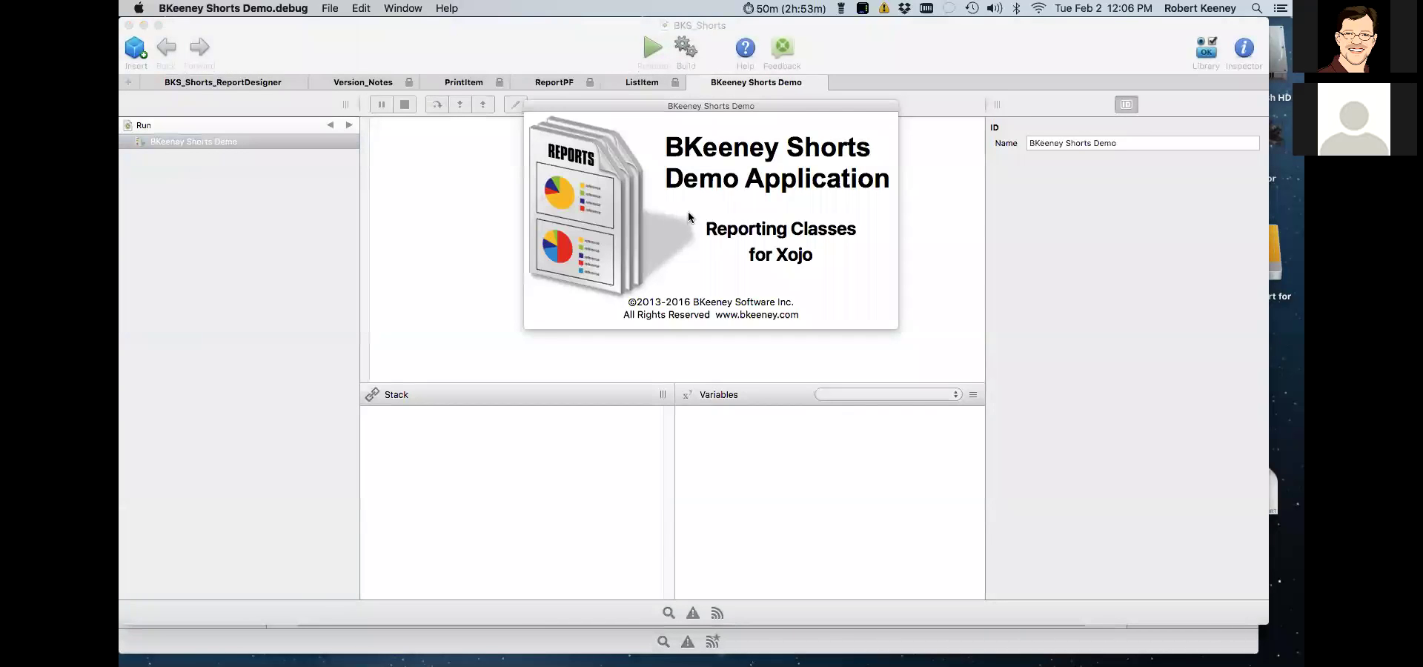
- Launch the report designer demo, position its window, and expand the Objects, Tables and Report outlines
key(Return)
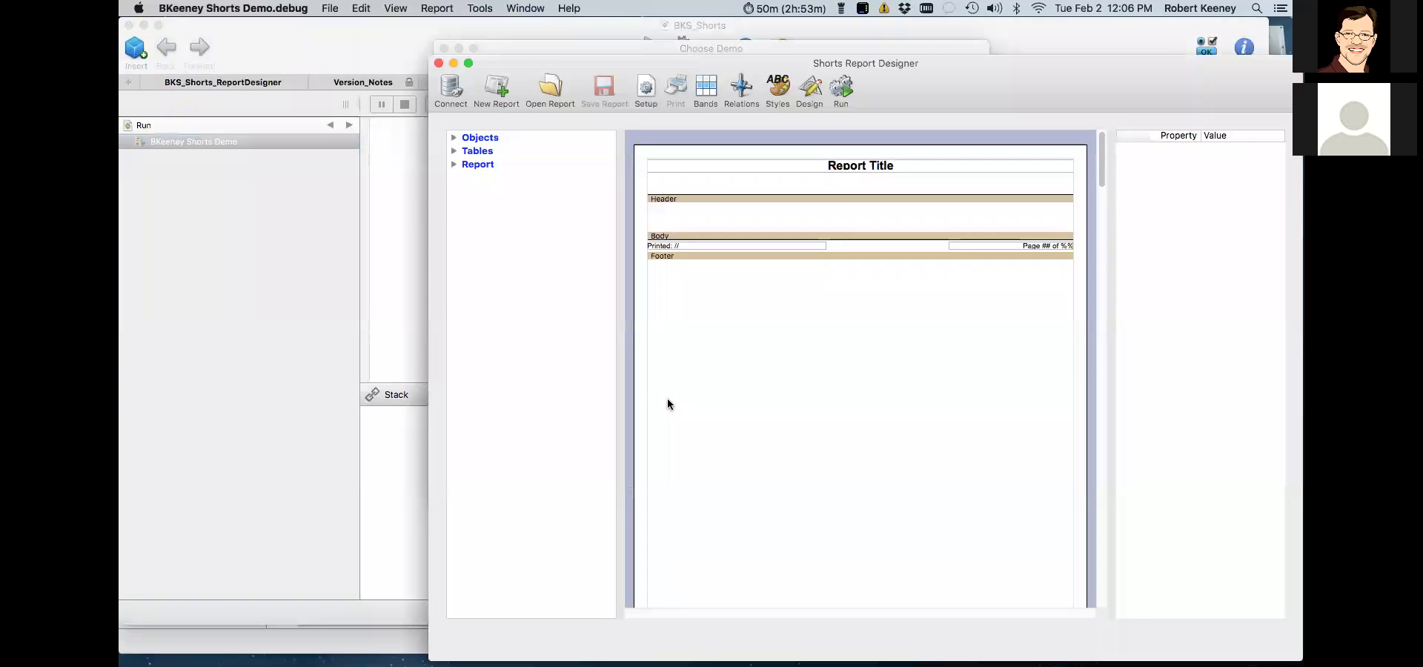
drag(945, 70, 825, 30)
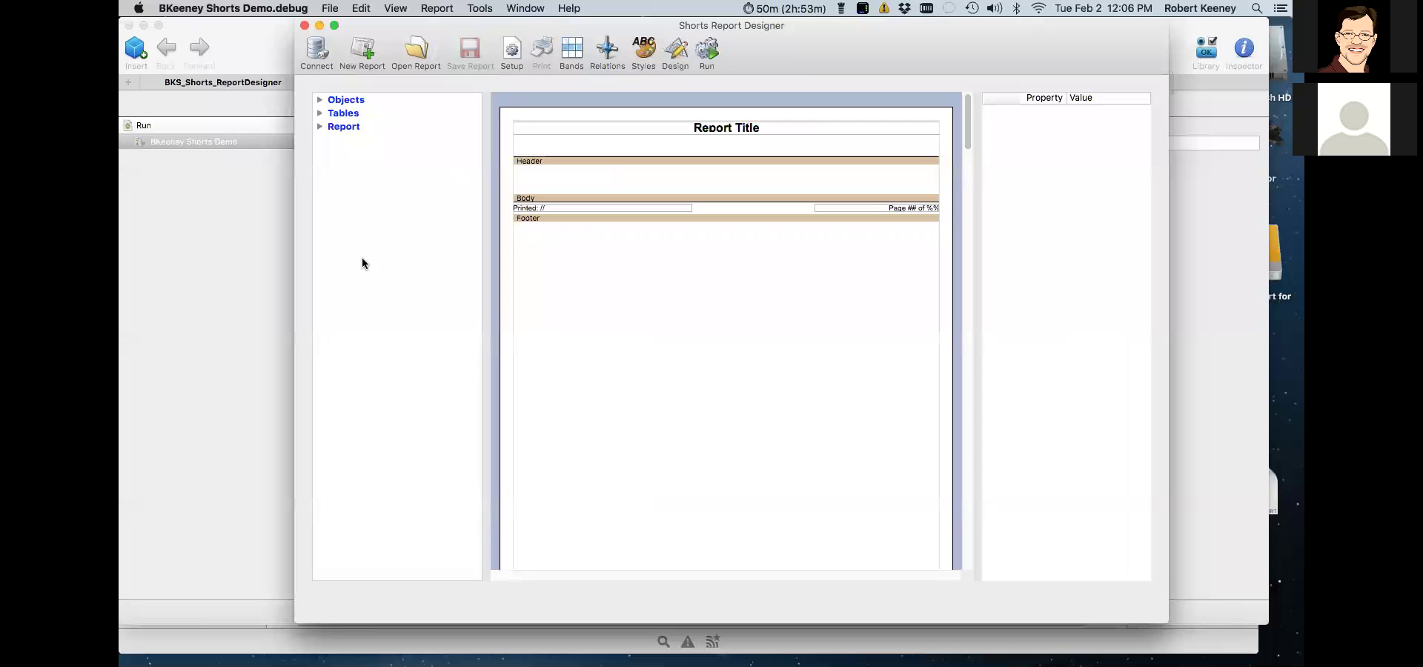
click(320, 100)
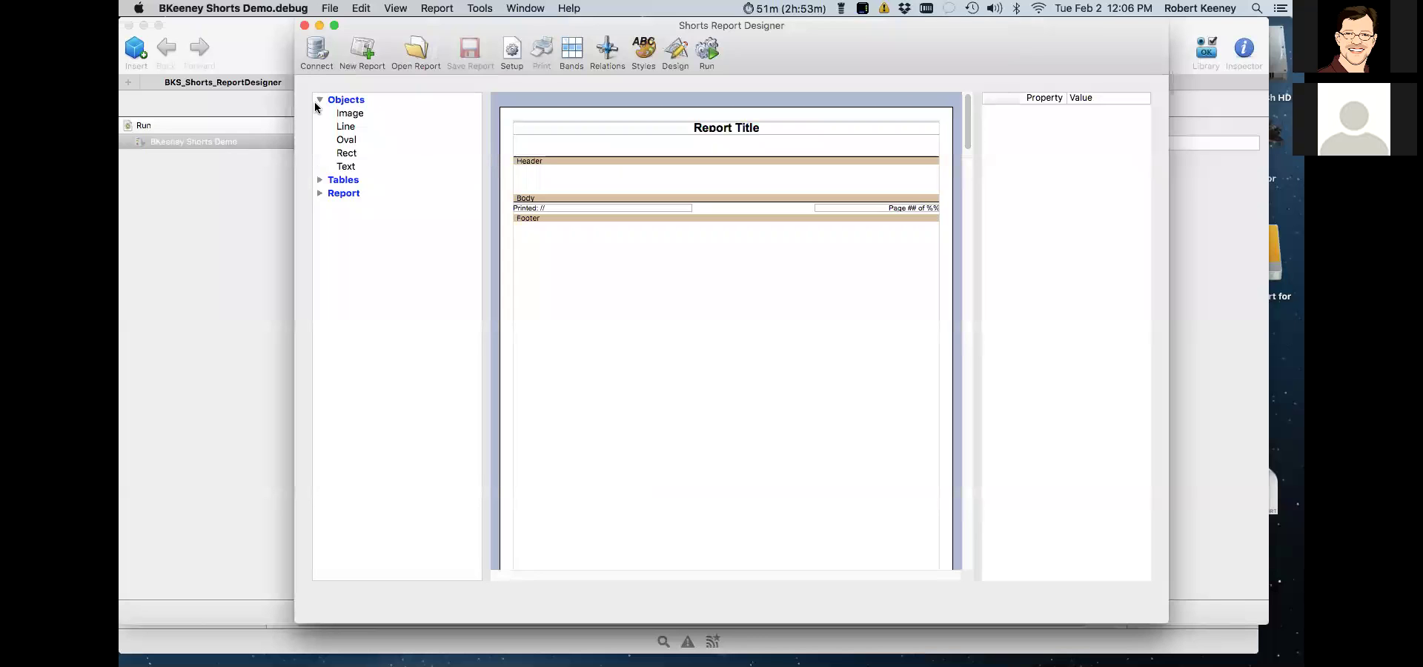
click(320, 180)
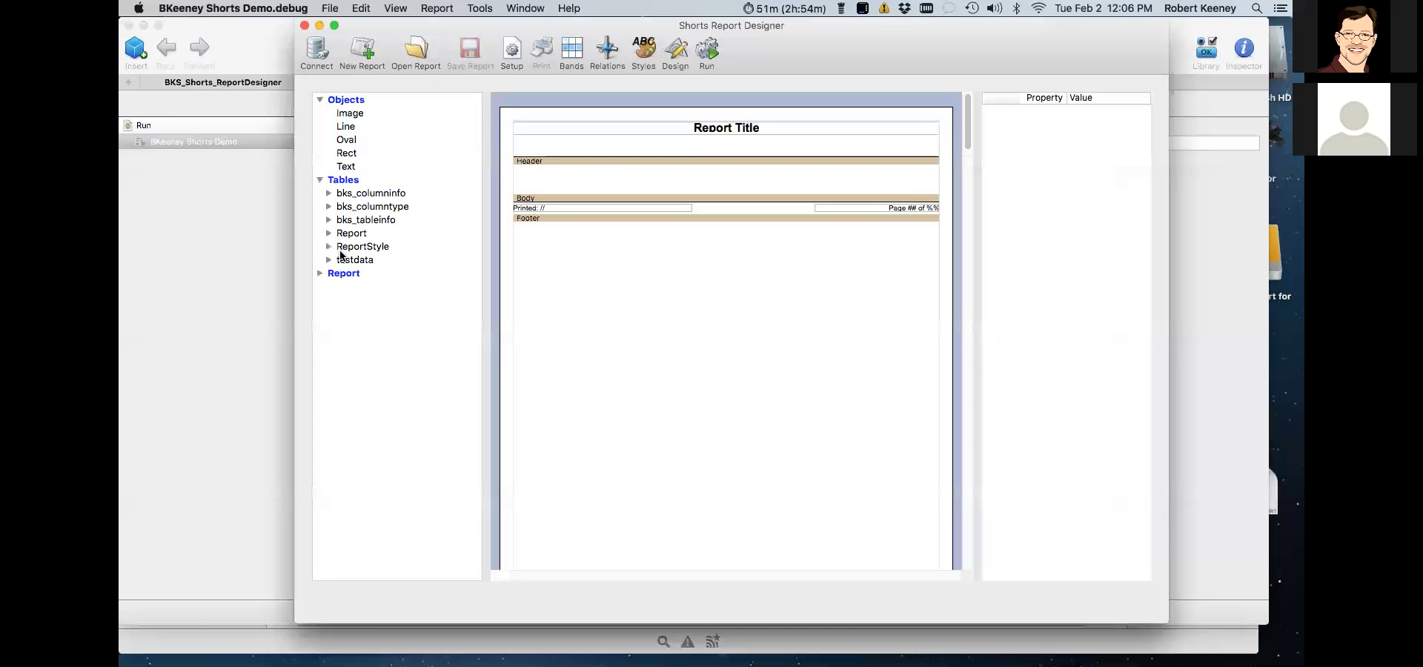
click(318, 273)
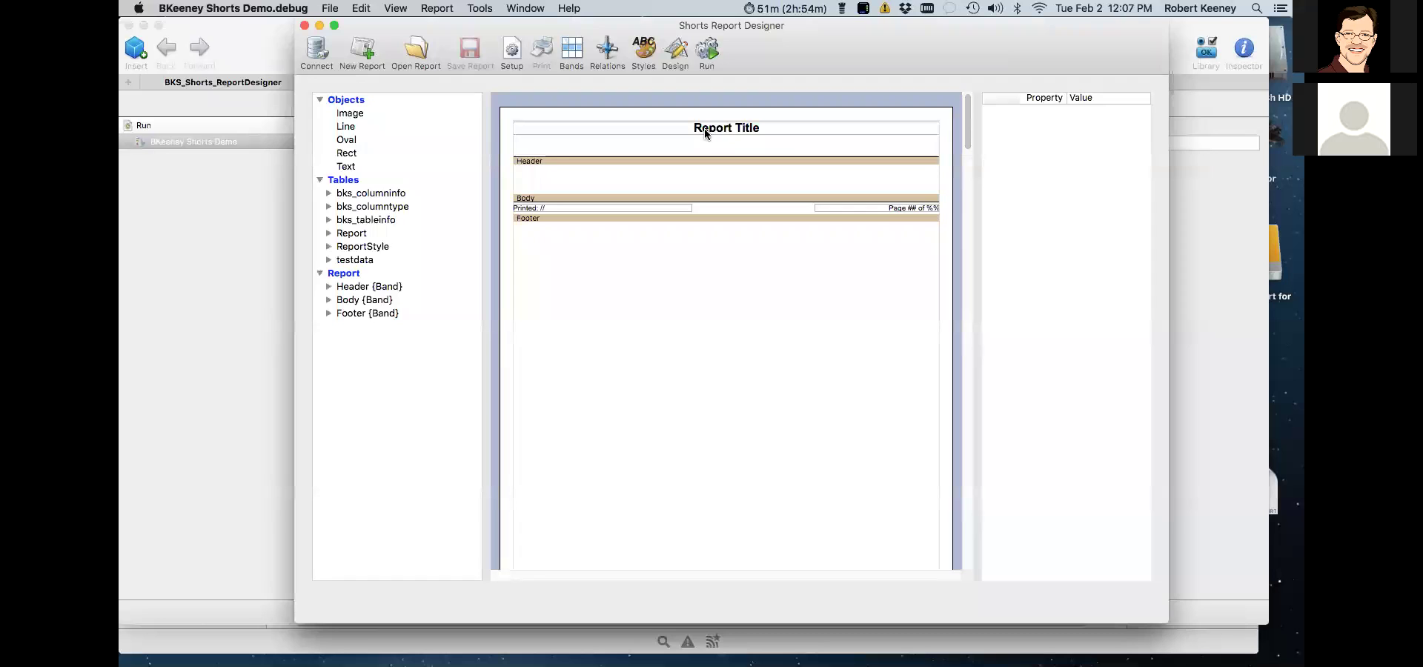
click(350, 289)
- Make the Header band taller and move the Report Title (Text1) down to Top 32
click(351, 301)
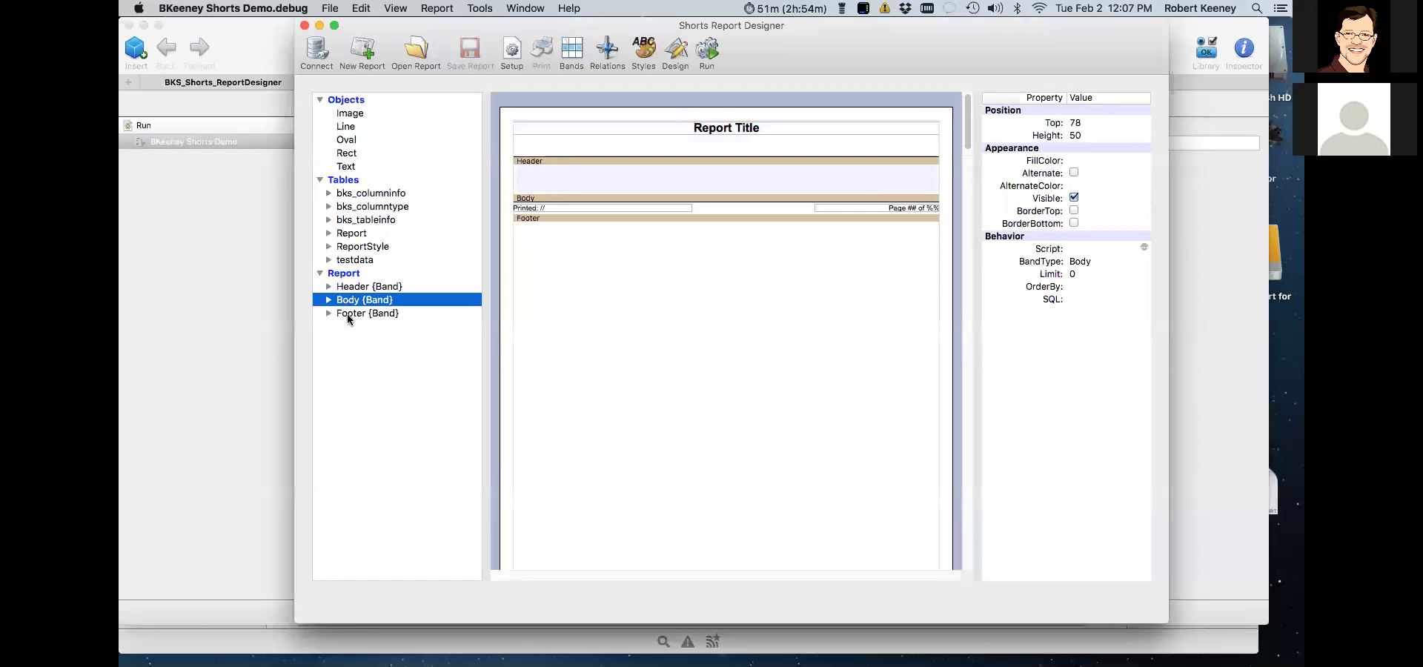
click(347, 317)
click(329, 287)
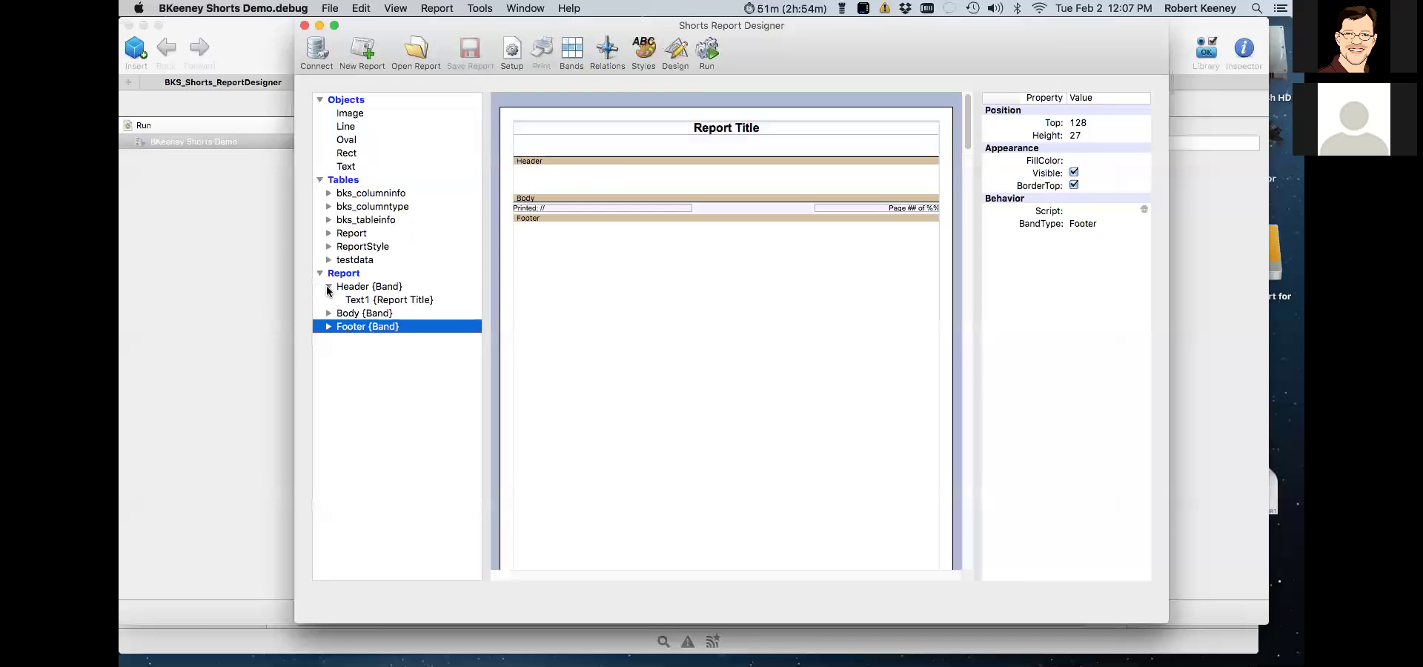
click(373, 301)
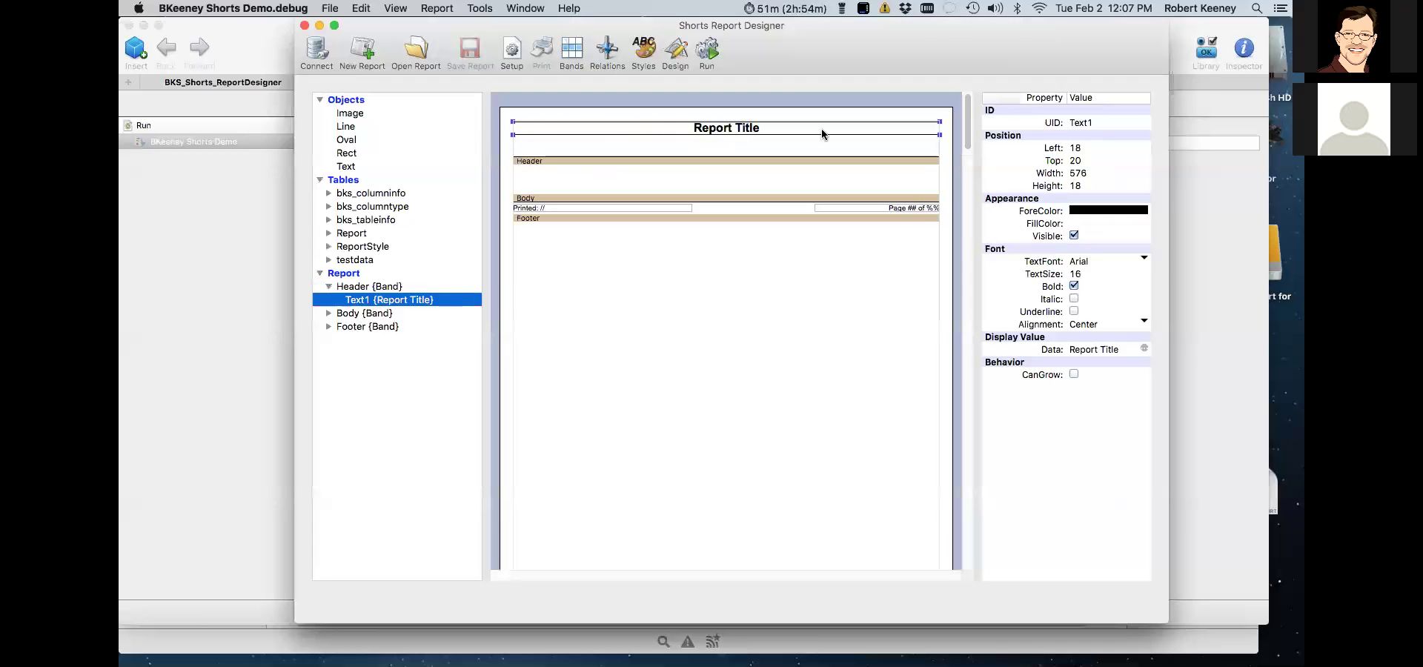
mouse_move(614, 156)
mouse_down()
mouse_move(614, 209)
mouse_move(616, 167)
mouse_up()
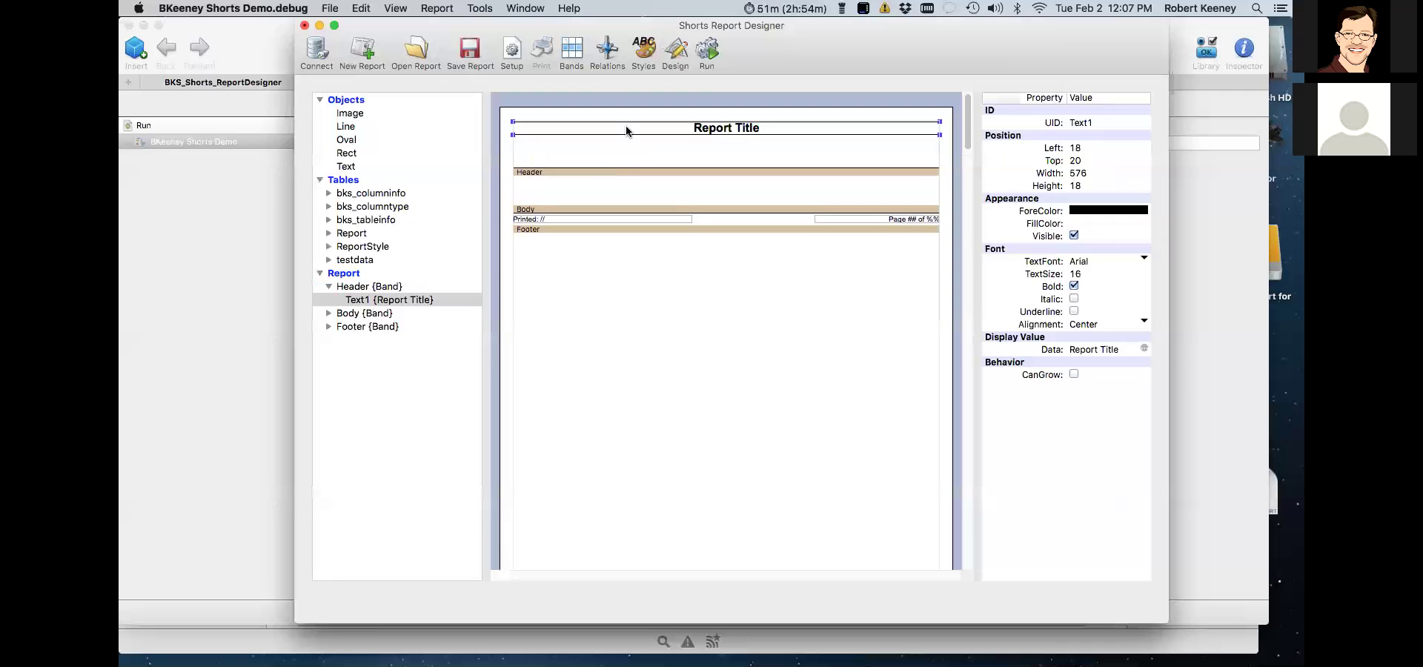
drag(711, 132, 711, 141)
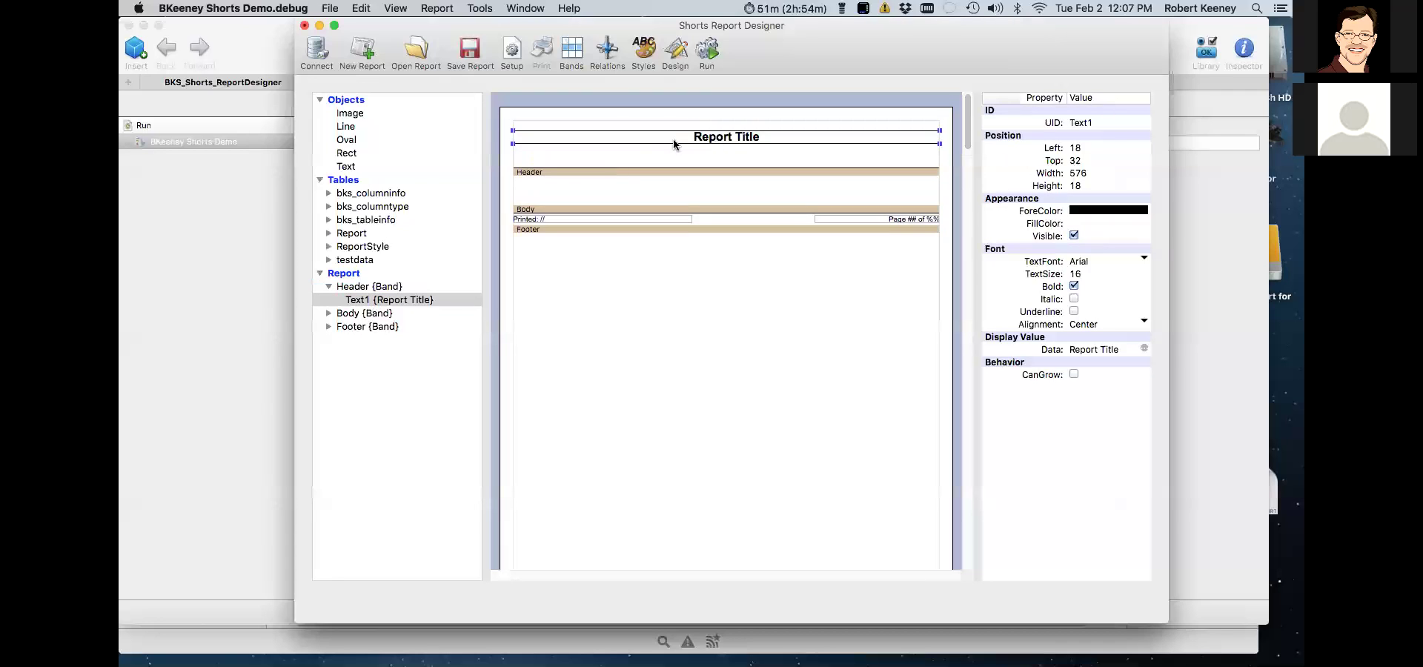
click(574, 196)
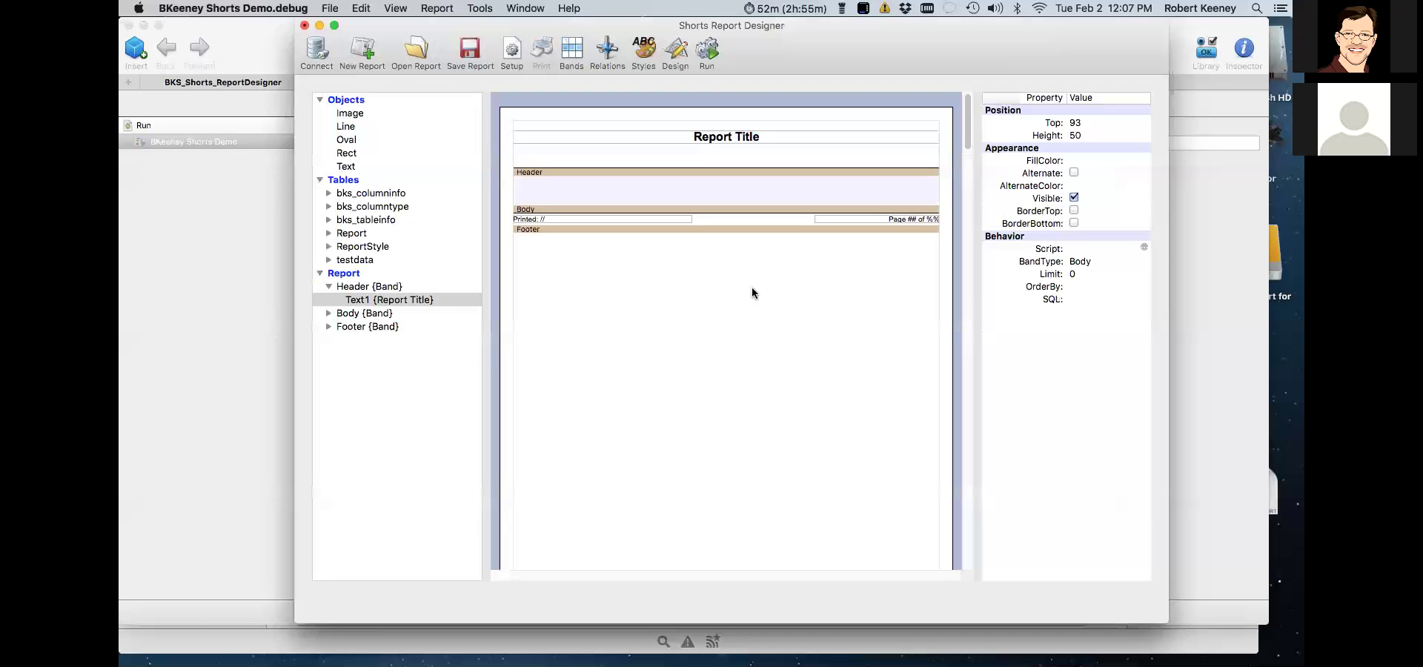
- Discard the edits and connect a new report to the SQLite database in BKS_Shorts > Source
click(304, 26)
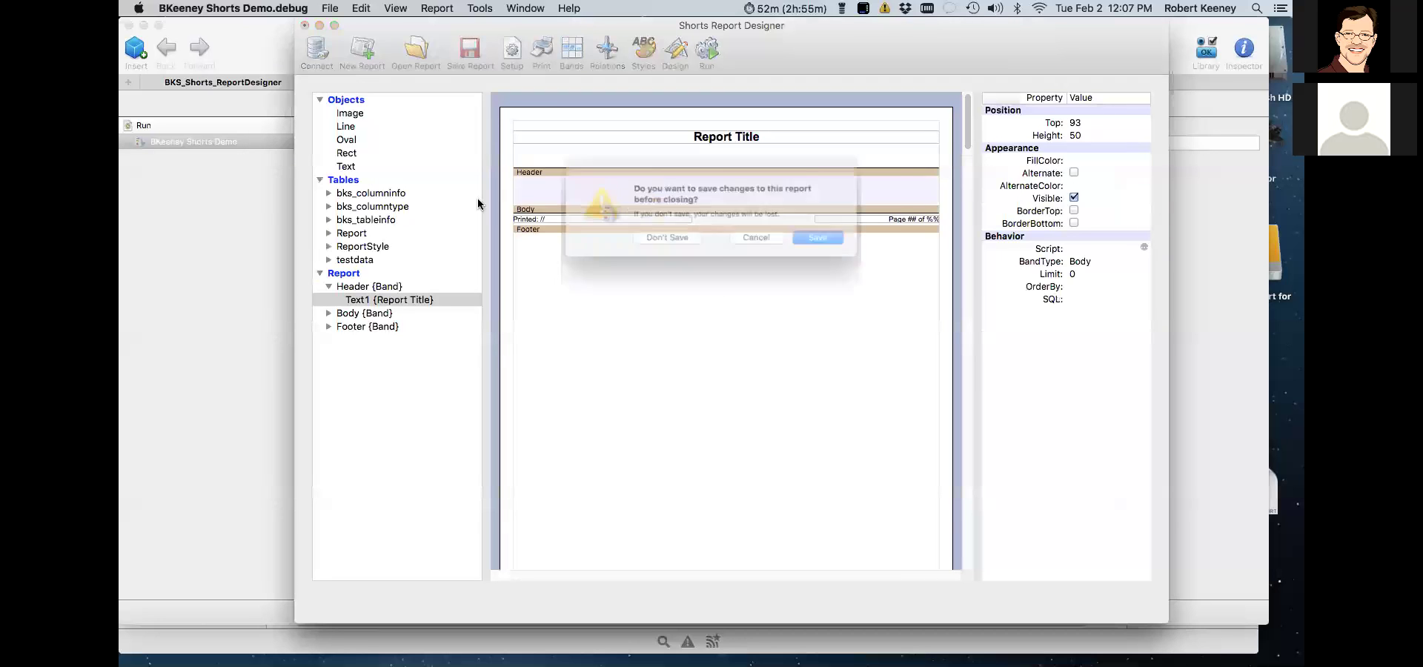
click(688, 238)
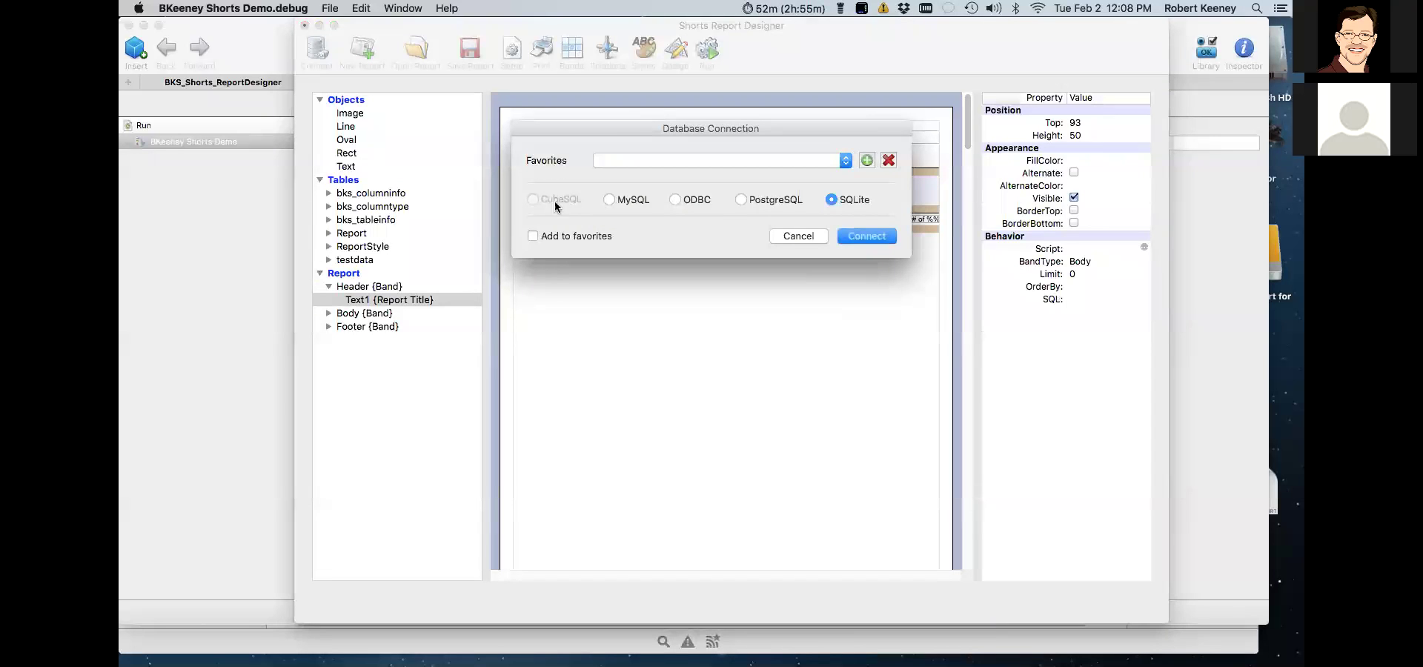
click(868, 237)
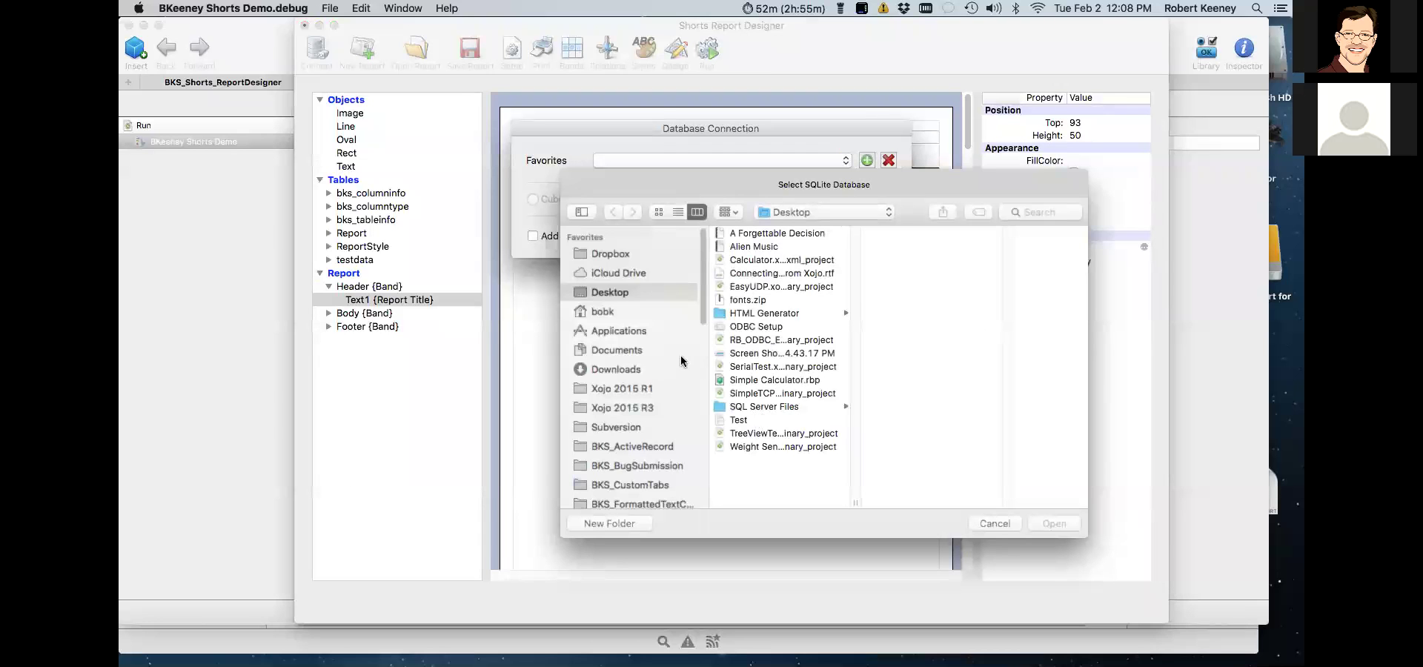
scroll(652, 434, down, 3)
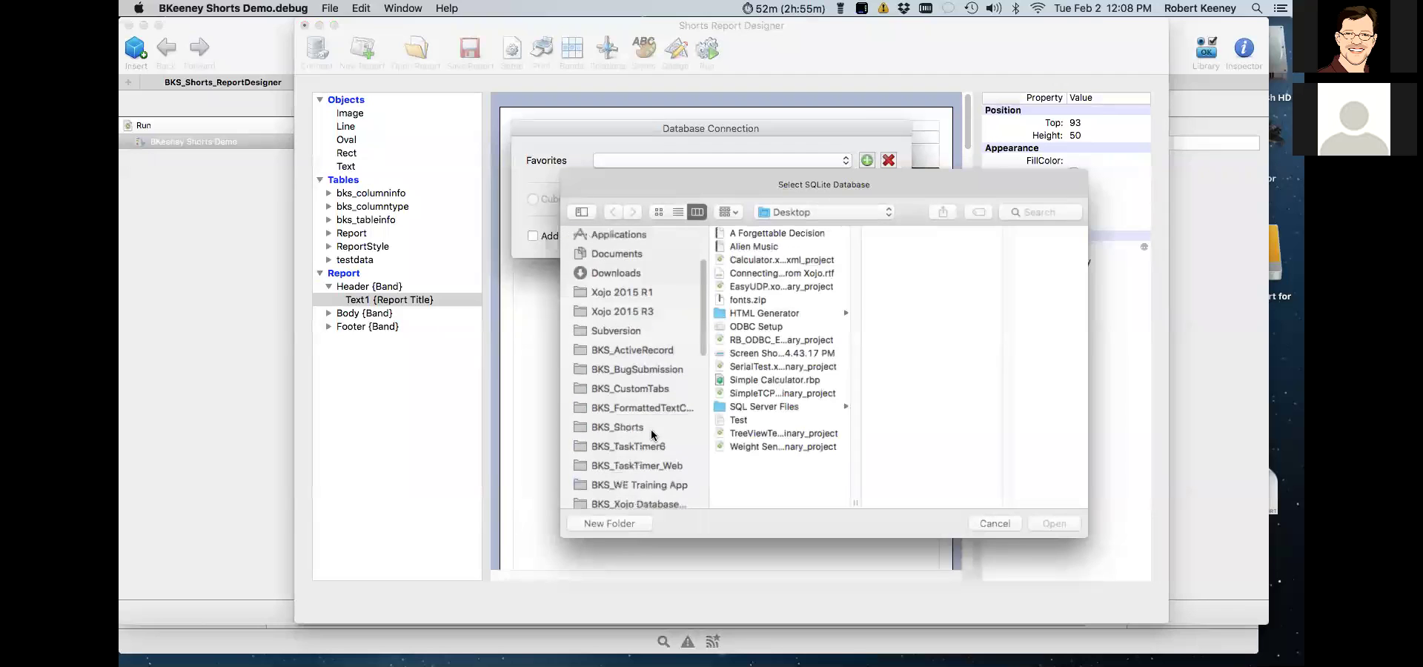
click(625, 428)
click(760, 434)
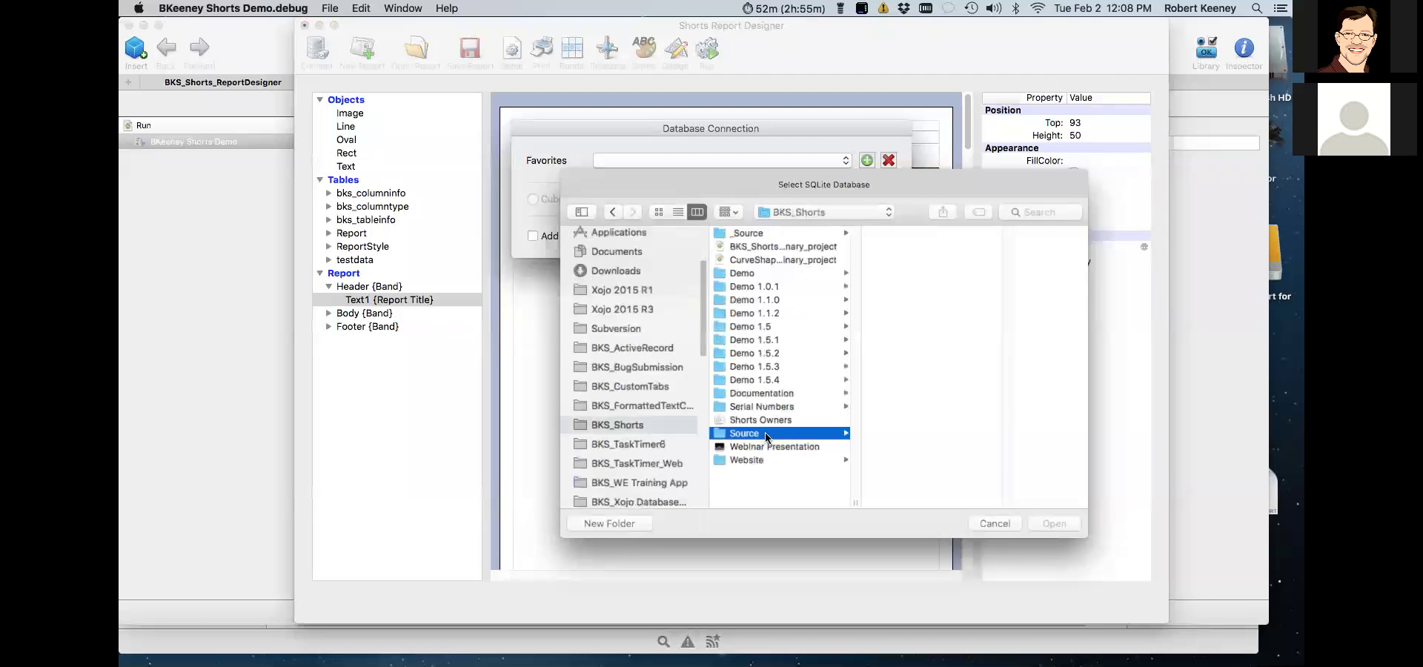
double_click(913, 436)
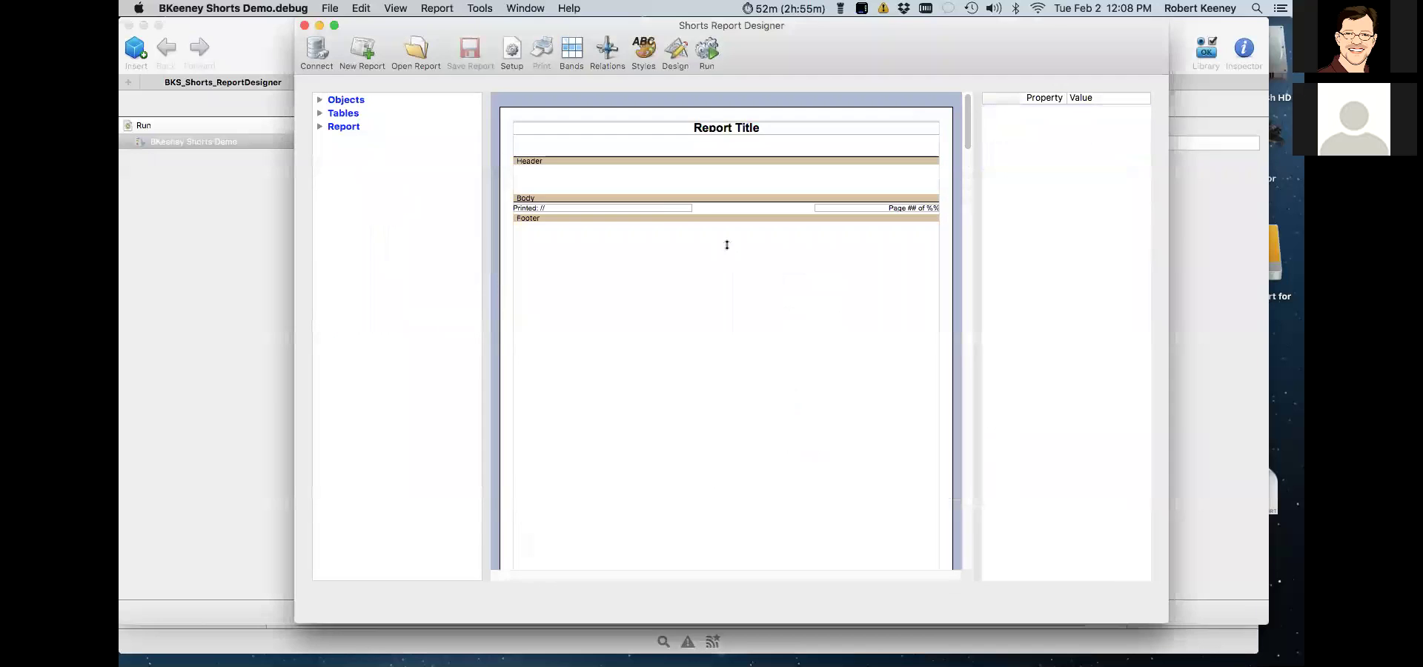
- Place the testdata fields gem08, Name05, Number01 and DateTime07 into the Body band
click(319, 113)
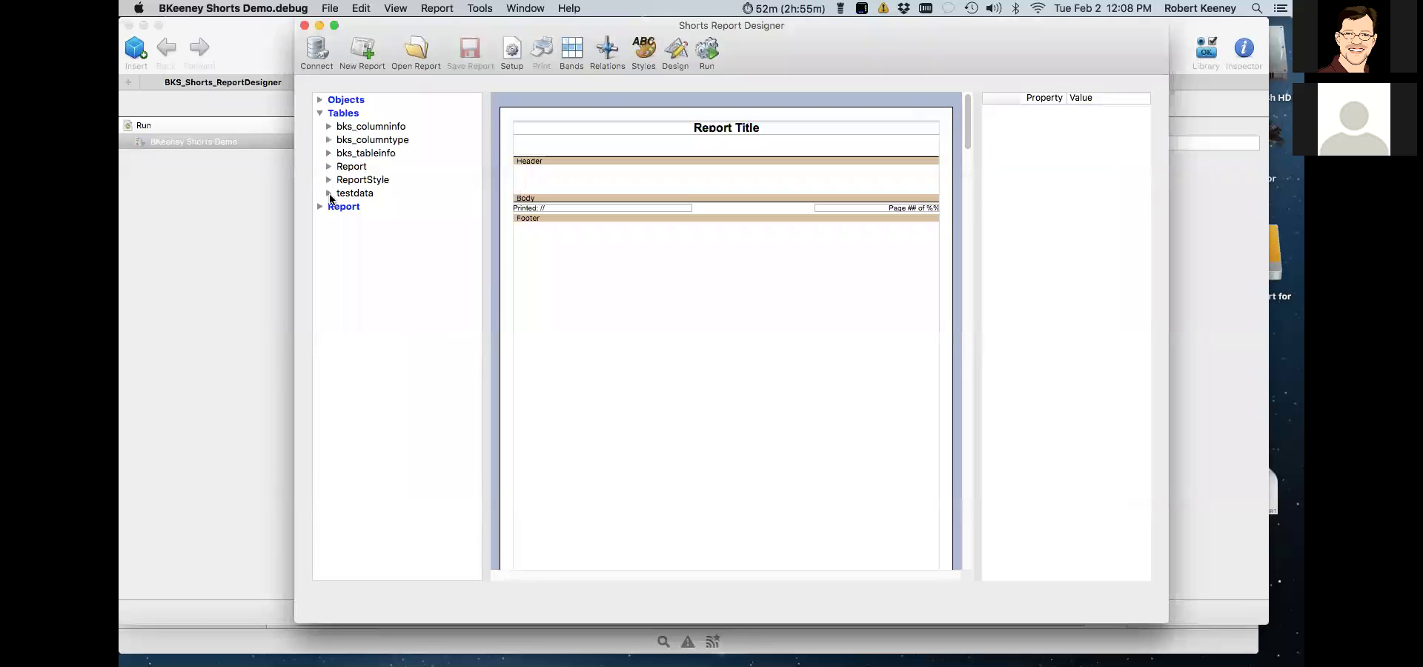
click(329, 194)
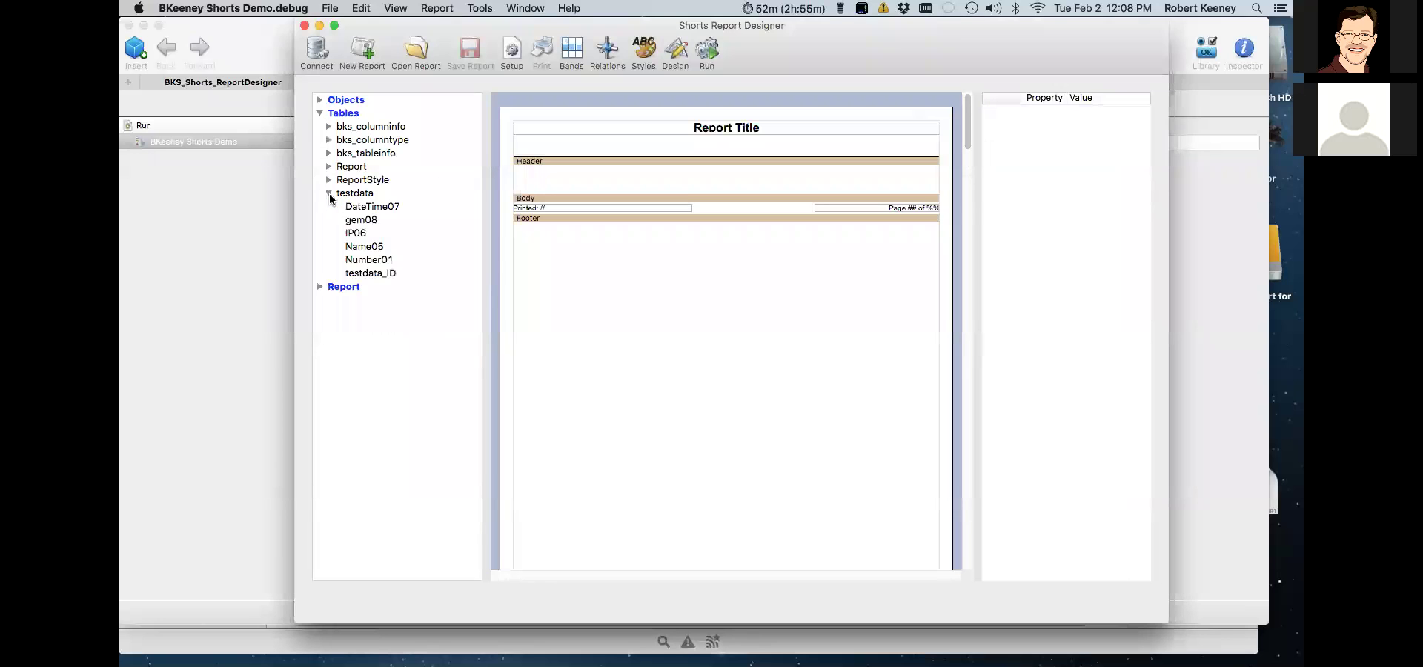
click(361, 220)
drag(526, 200, 643, 172)
click(371, 247)
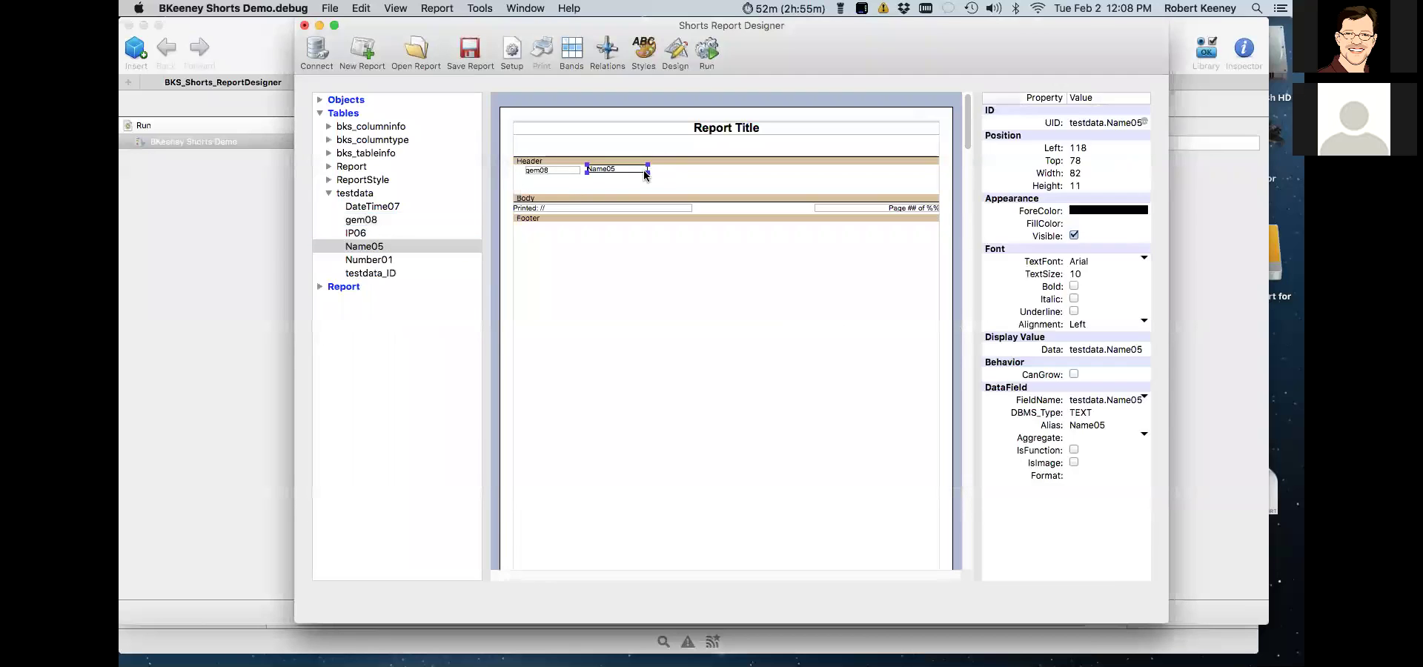
drag(376, 263, 721, 172)
drag(373, 207, 789, 170)
drag(688, 170, 727, 172)
drag(832, 171, 543, 170)
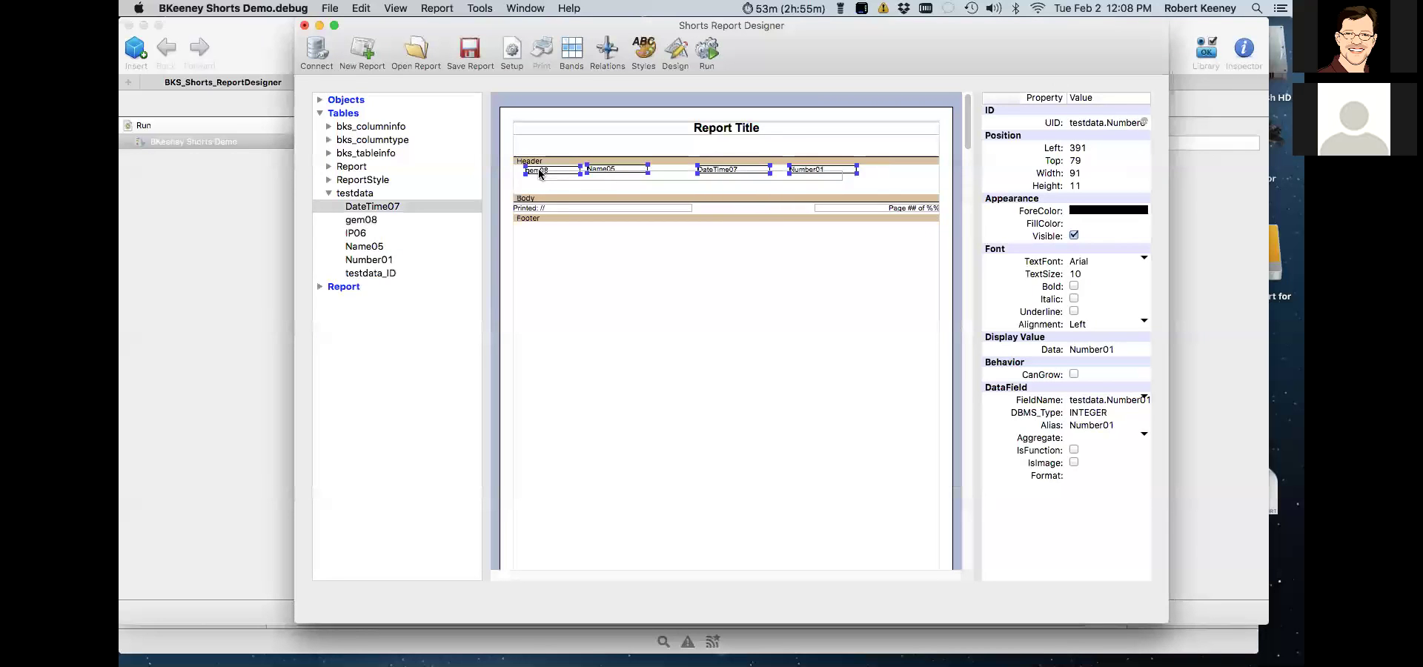
- Align the four fields' top edges, shrink the Body band, and create their header labels
right_click(621, 172)
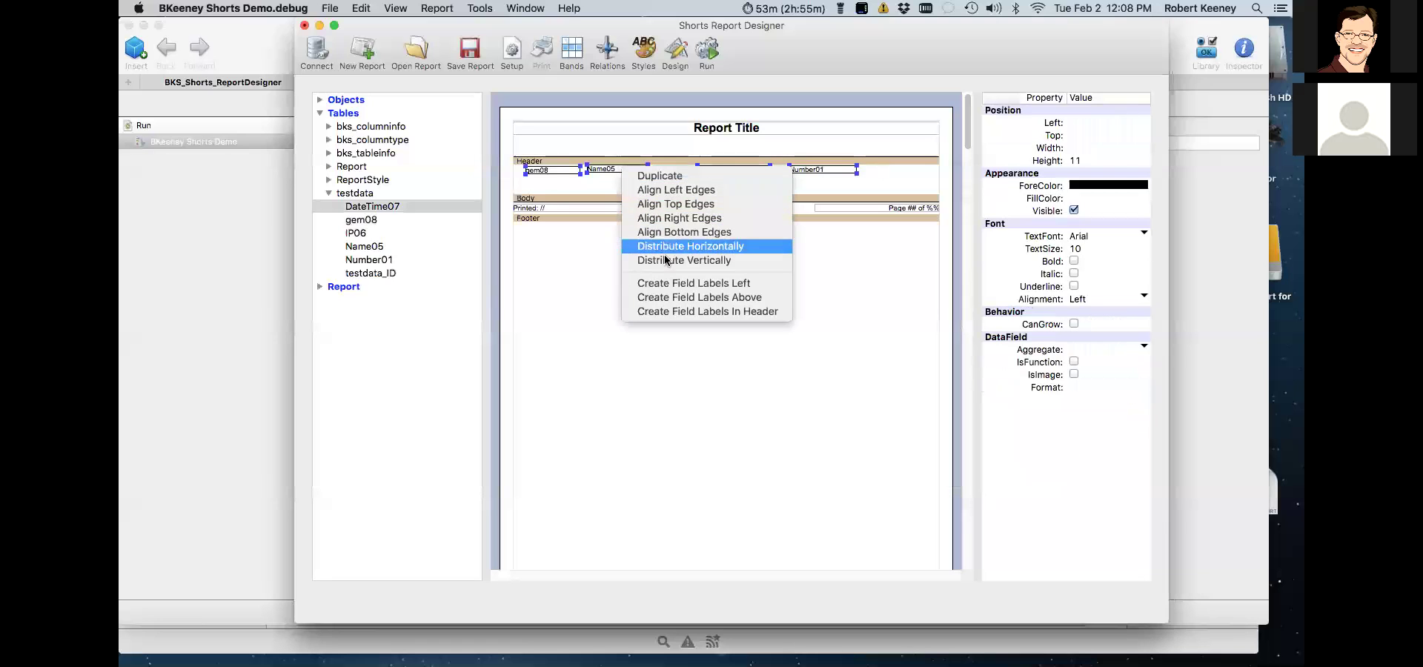
click(660, 205)
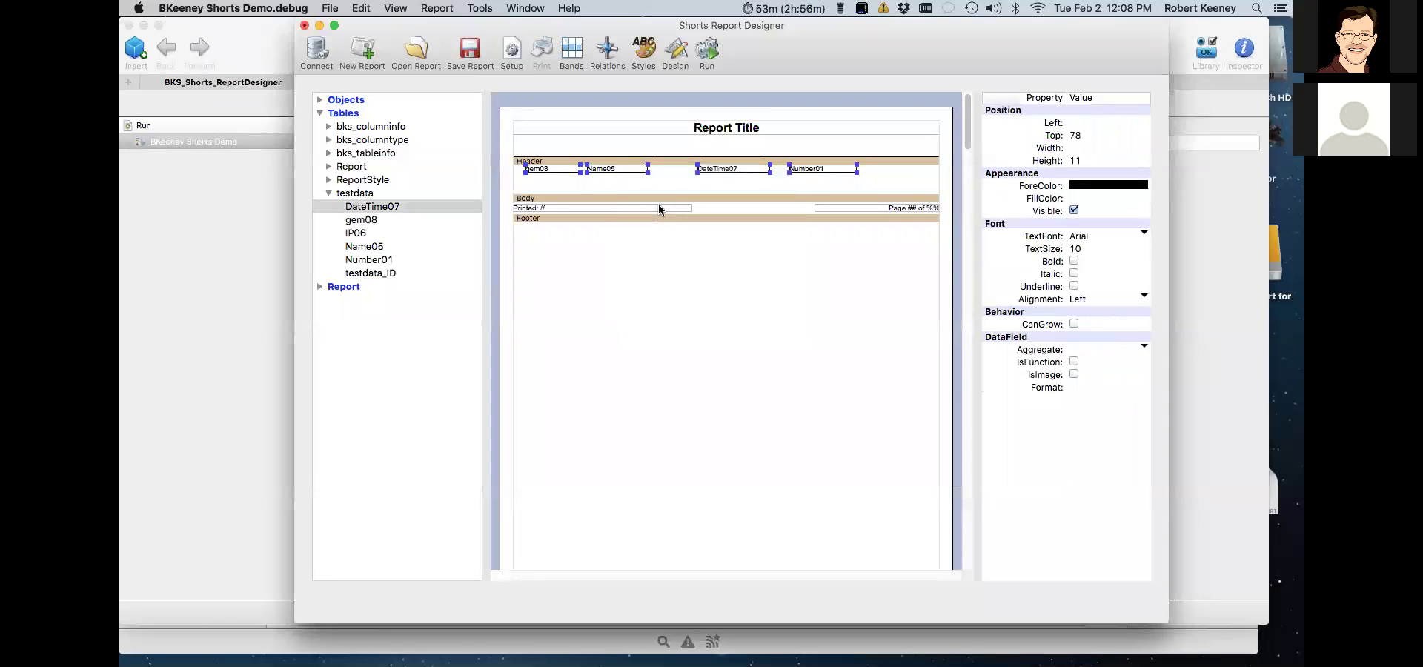
drag(676, 196, 672, 169)
right_click(622, 172)
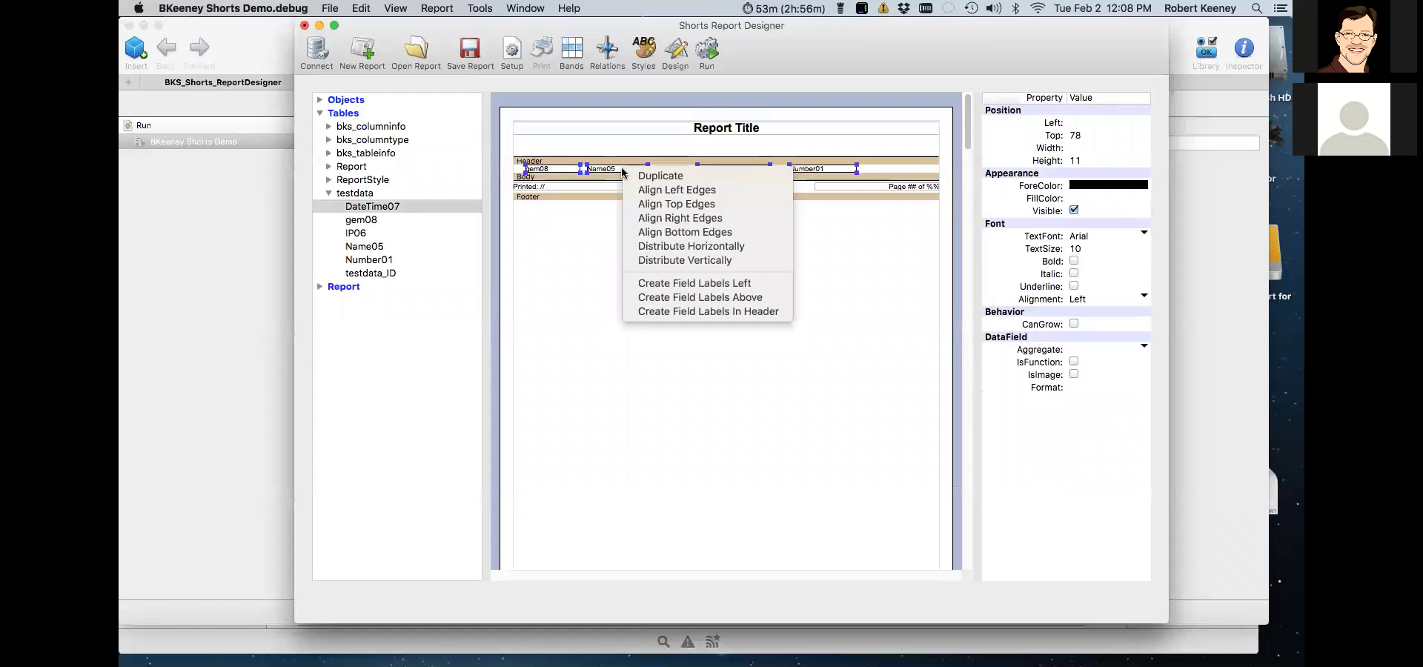
click(688, 314)
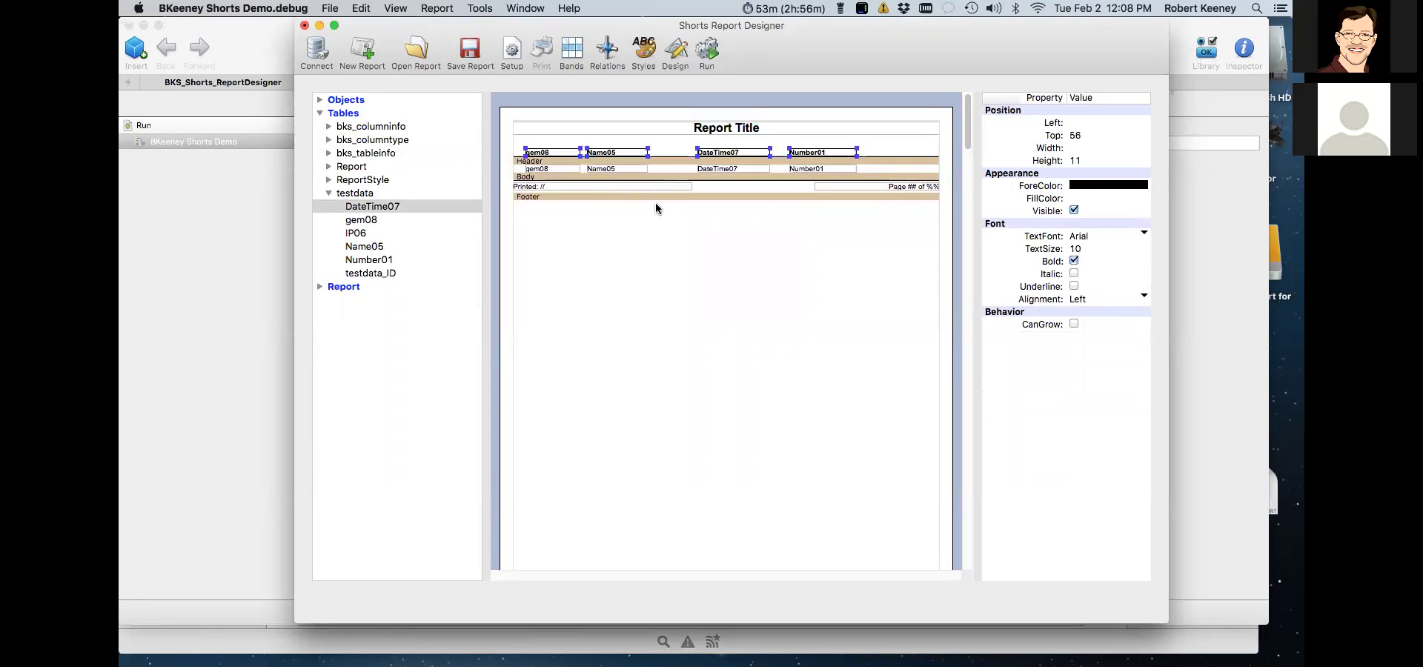
click(753, 226)
click(468, 52)
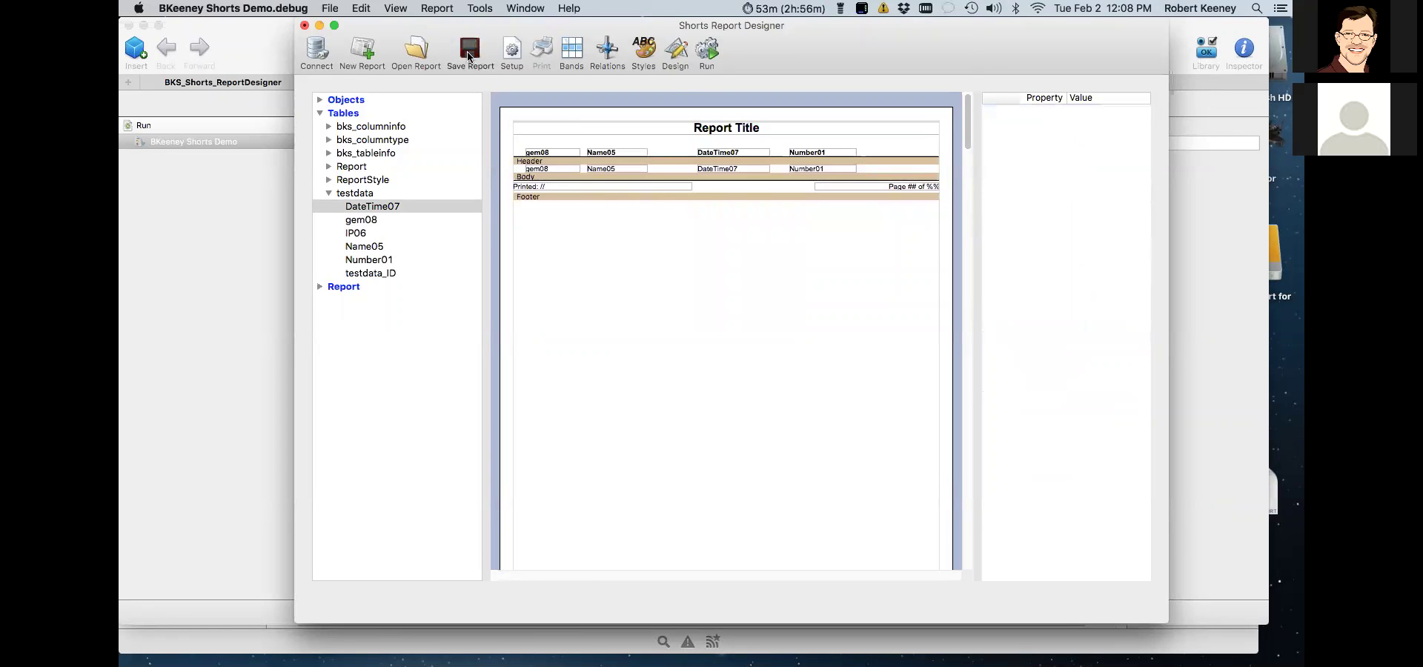
- Save the report as MyReport on the Desktop, retitle it 'Gems Report', and run a preview
click(501, 261)
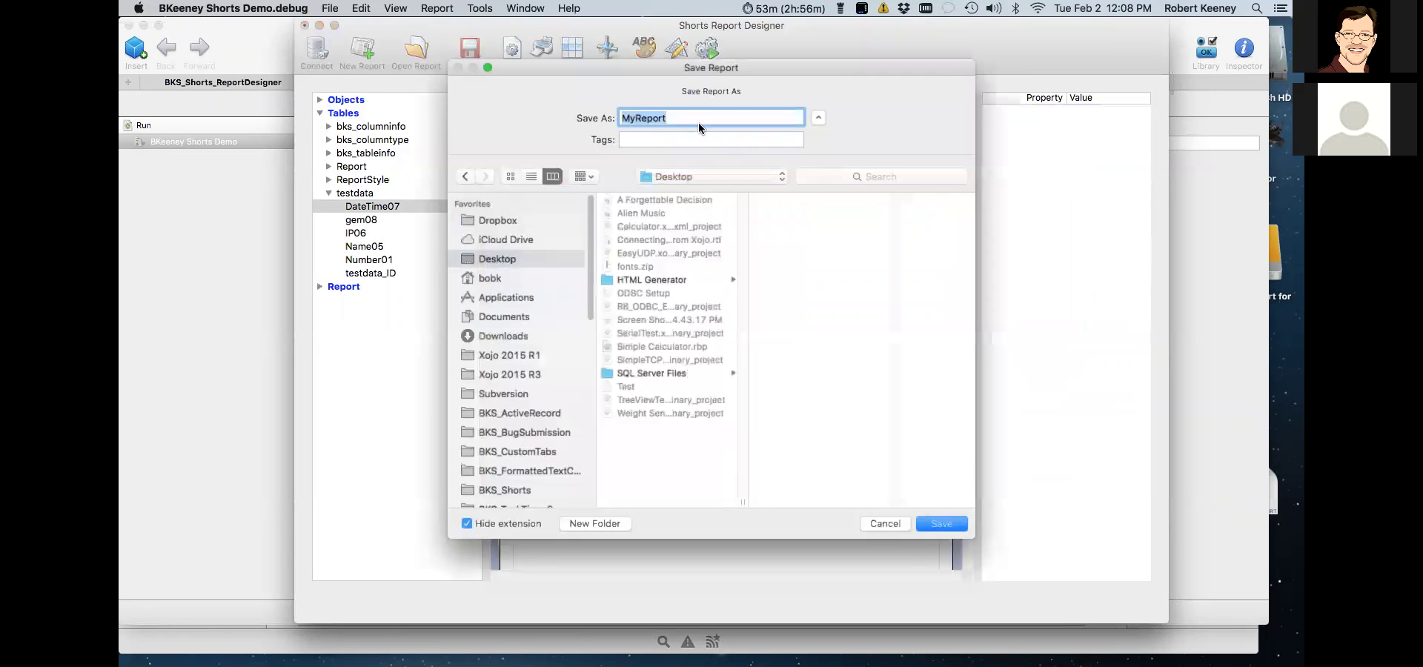
key(Return)
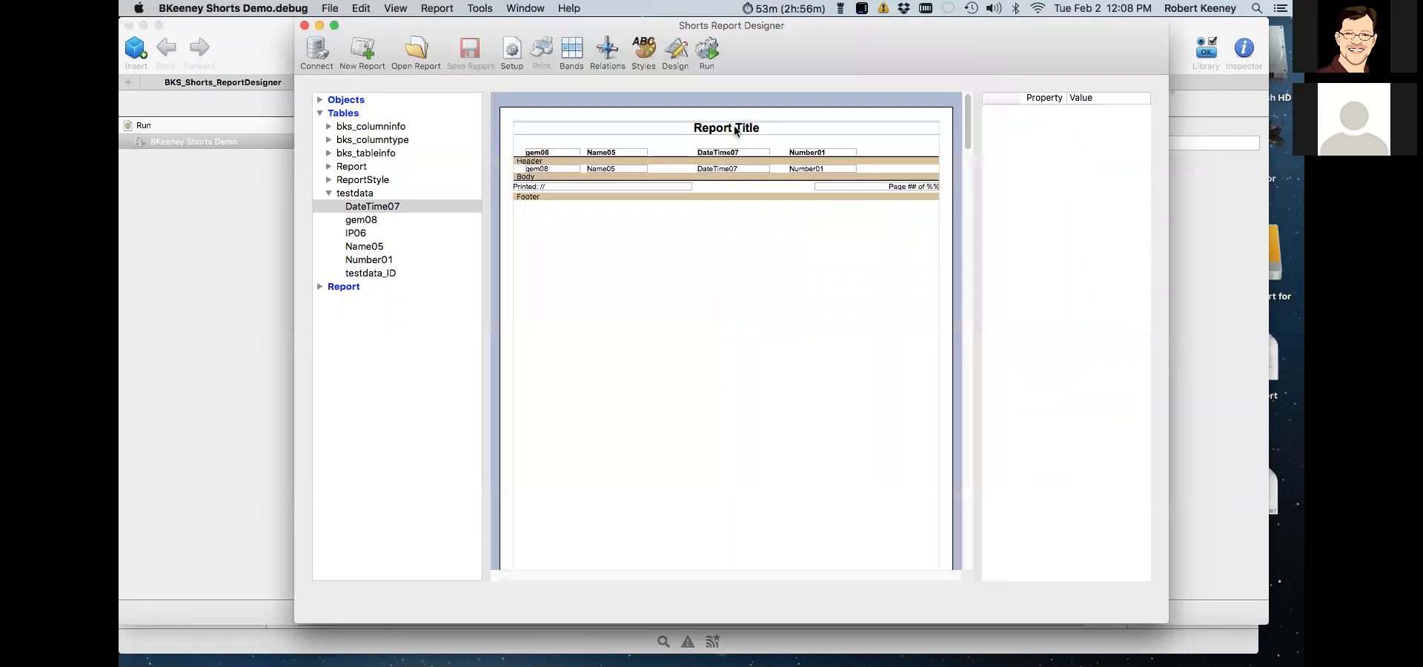
click(734, 127)
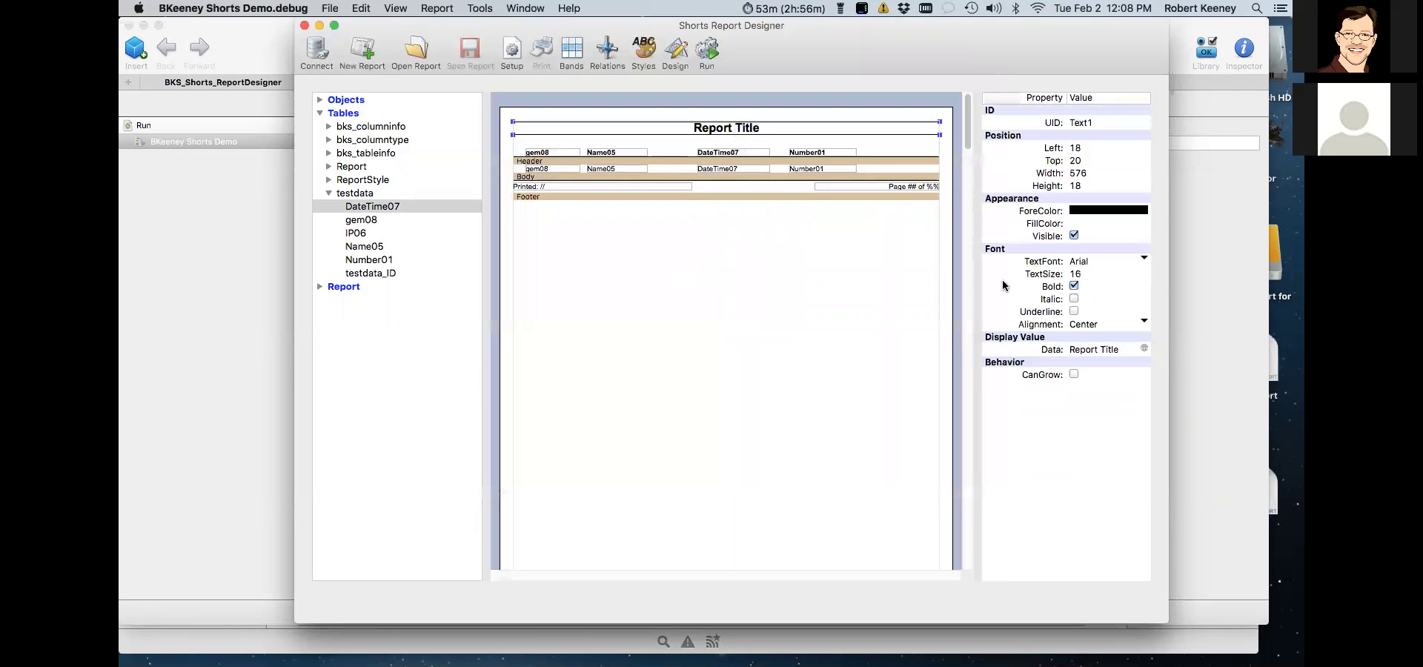
double_click(1120, 351)
triple_click(636, 126)
text(Gems Report)
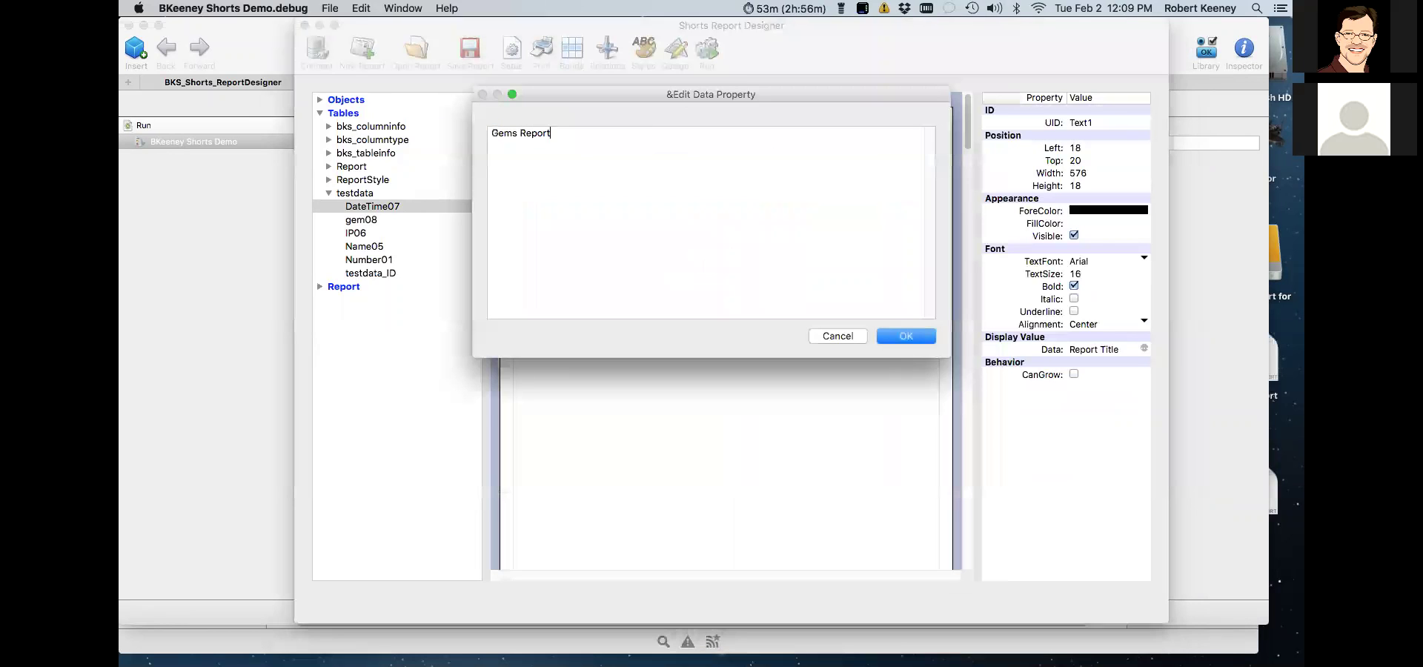
click(905, 336)
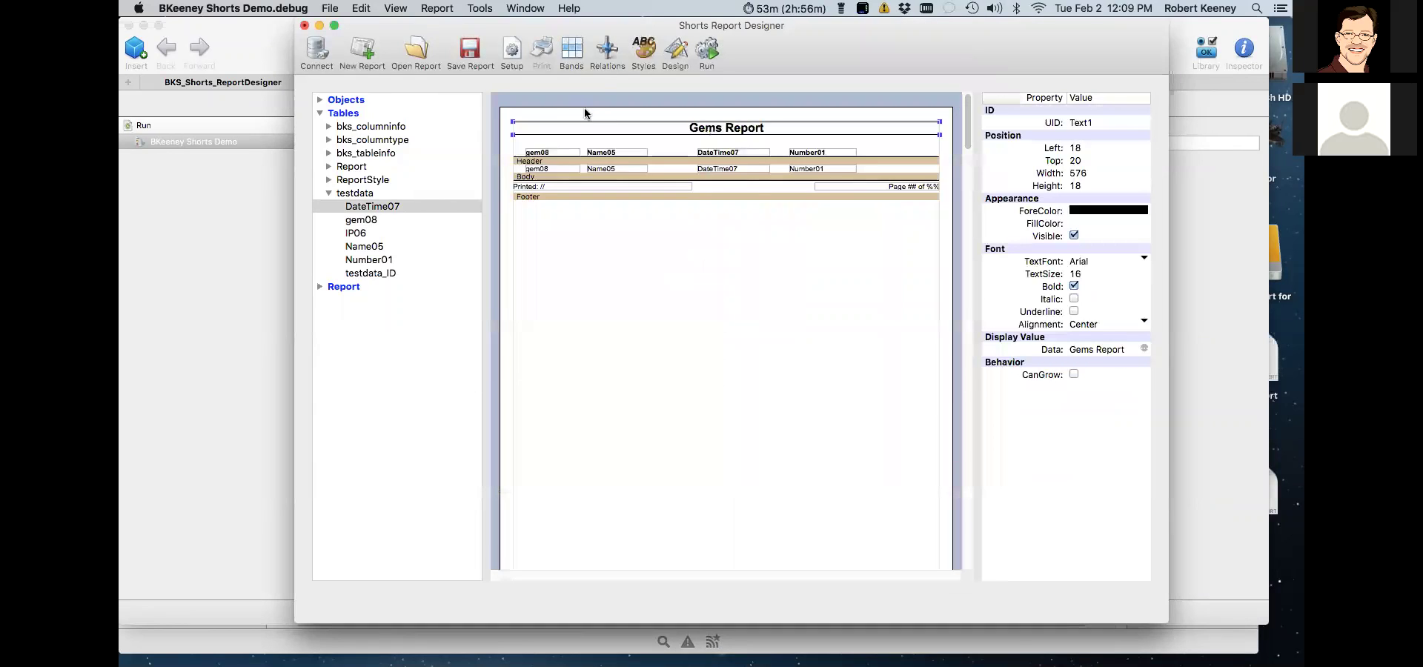
click(706, 54)
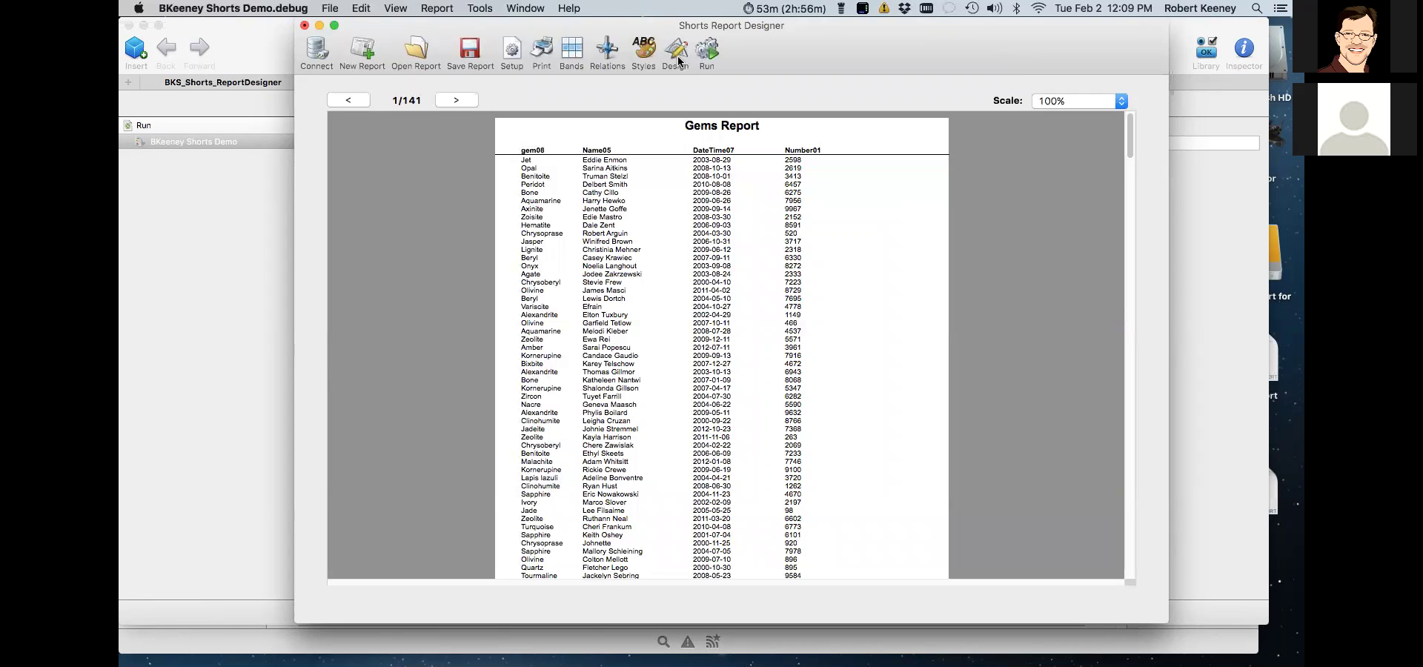
- Advance the preview three pages and scale it to Fit Width
click(456, 100)
click(456, 99)
click(456, 99)
click(456, 99)
click(1081, 103)
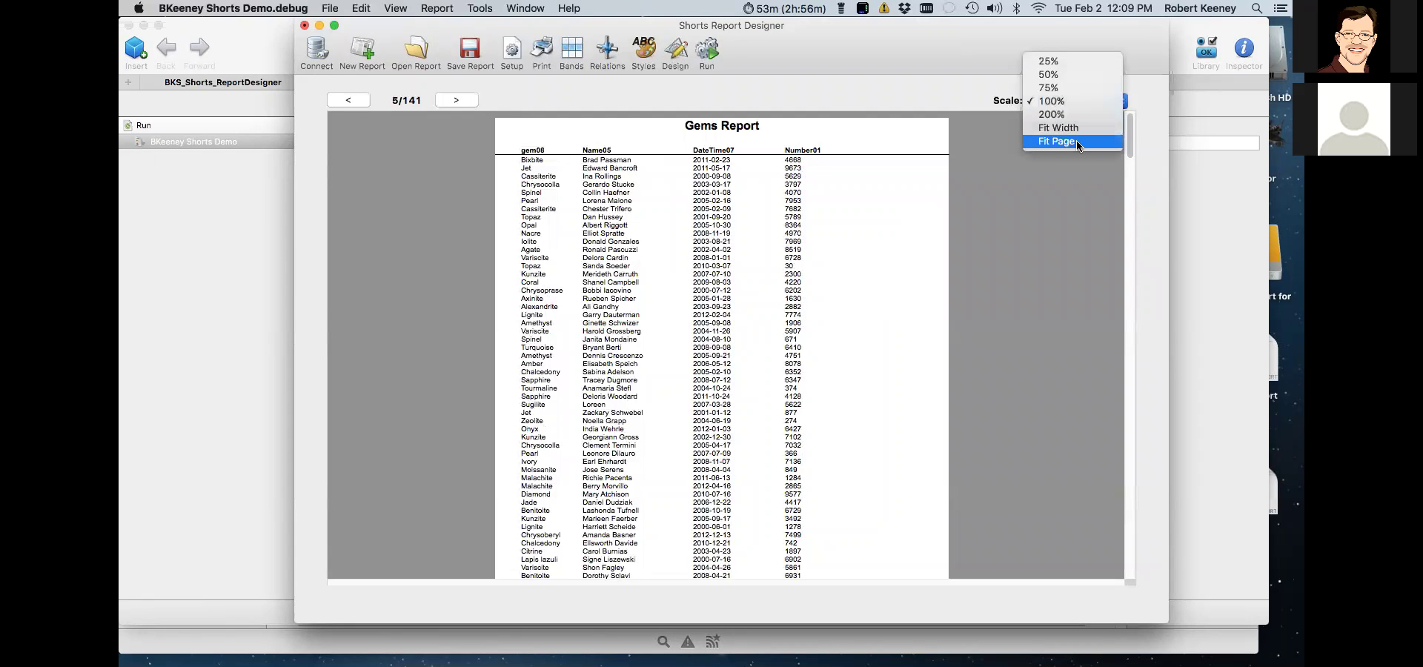
click(1074, 127)
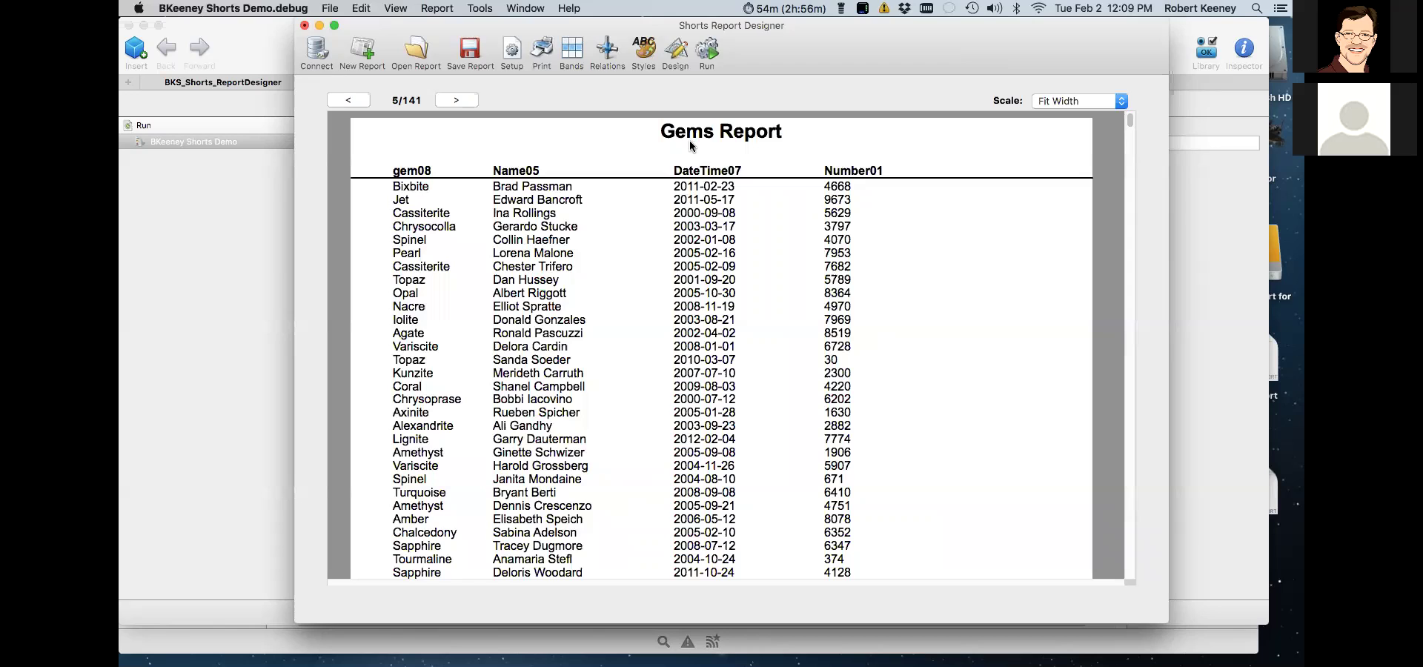
- Try the Fit Page and 200% scales, then return the preview to Fit Width
click(1065, 104)
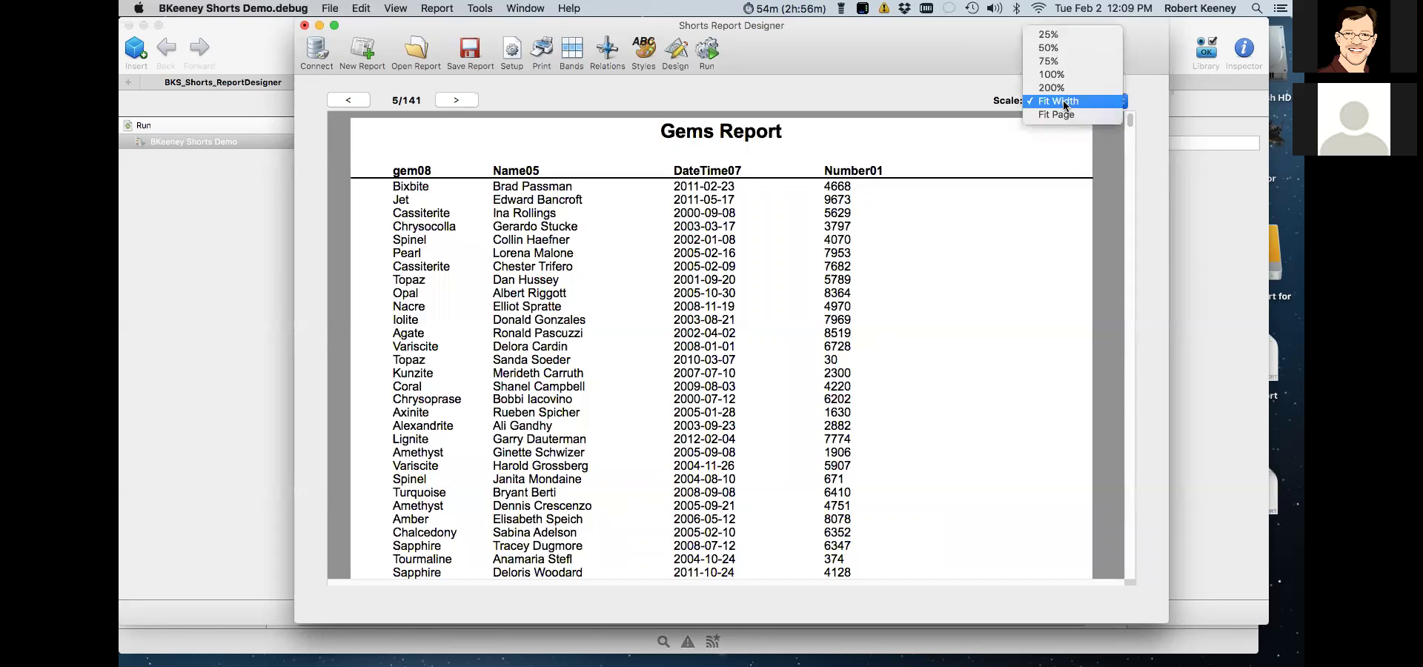
click(1056, 115)
click(1061, 104)
click(1056, 89)
click(1060, 107)
click(1057, 88)
click(1062, 106)
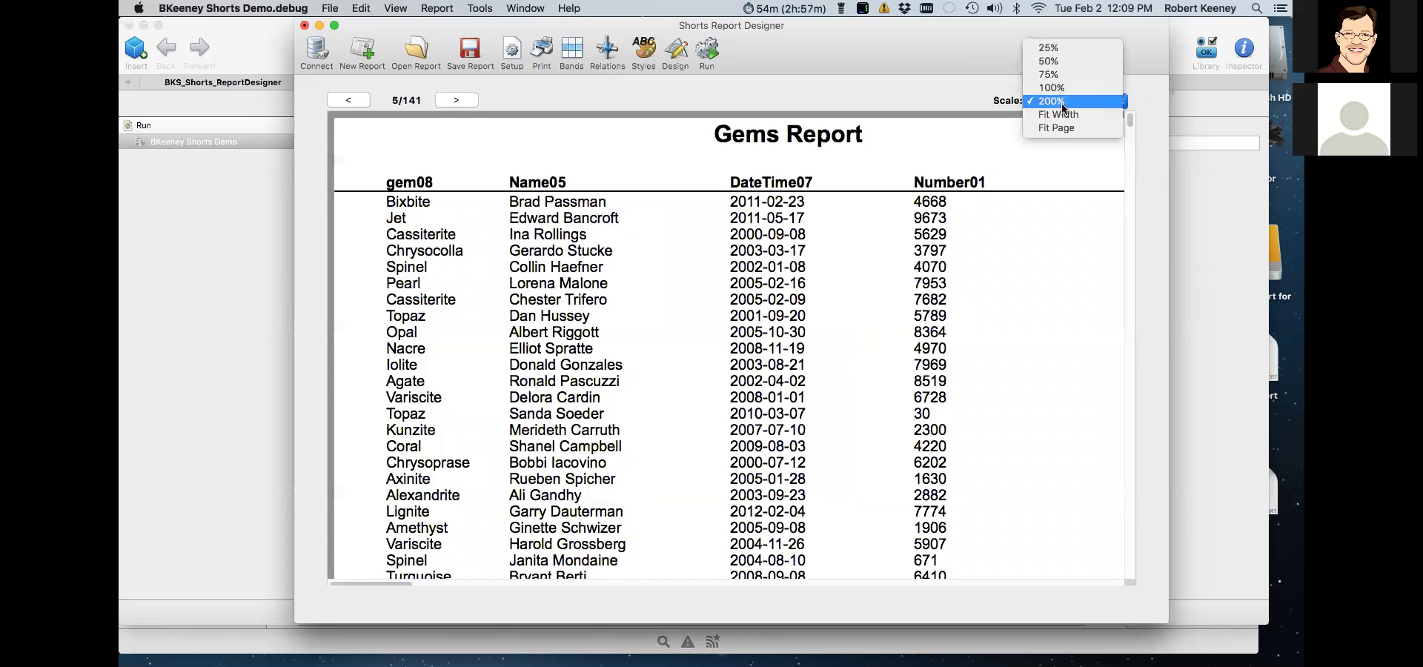
click(1060, 114)
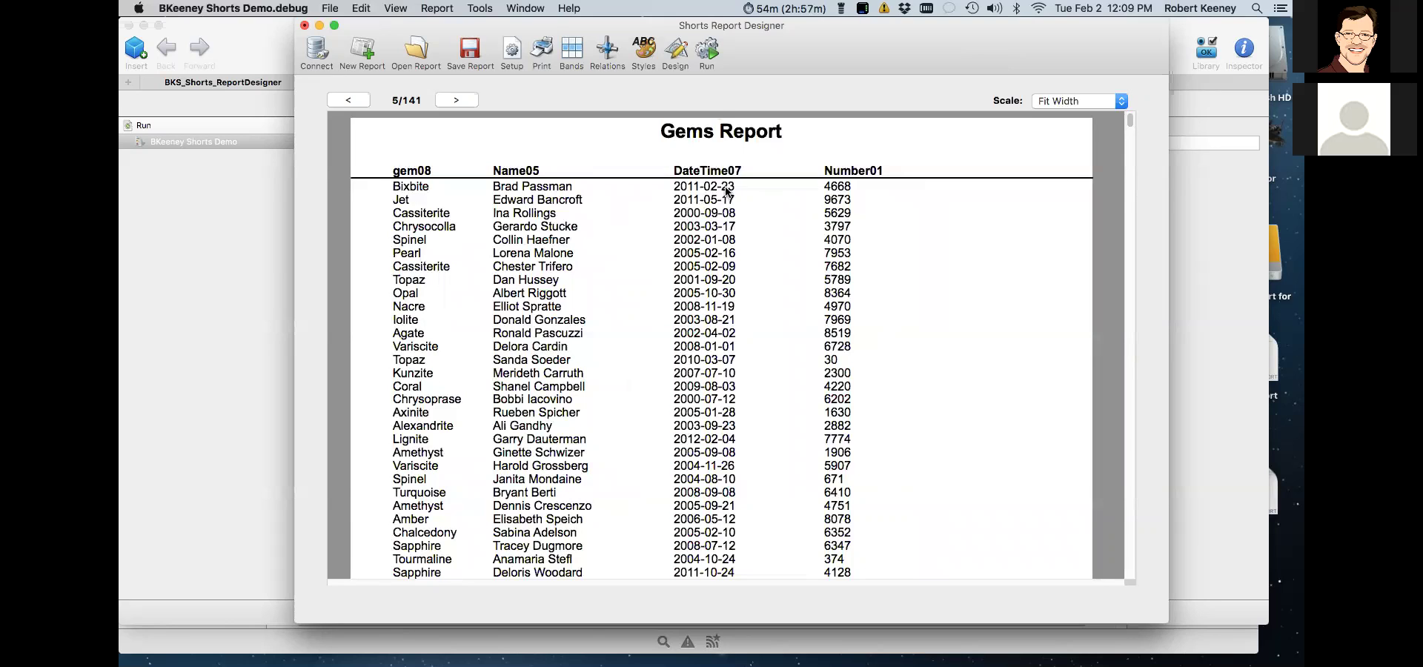
- Back in the design layout, set the Body band's OrderBy to gem08
click(674, 54)
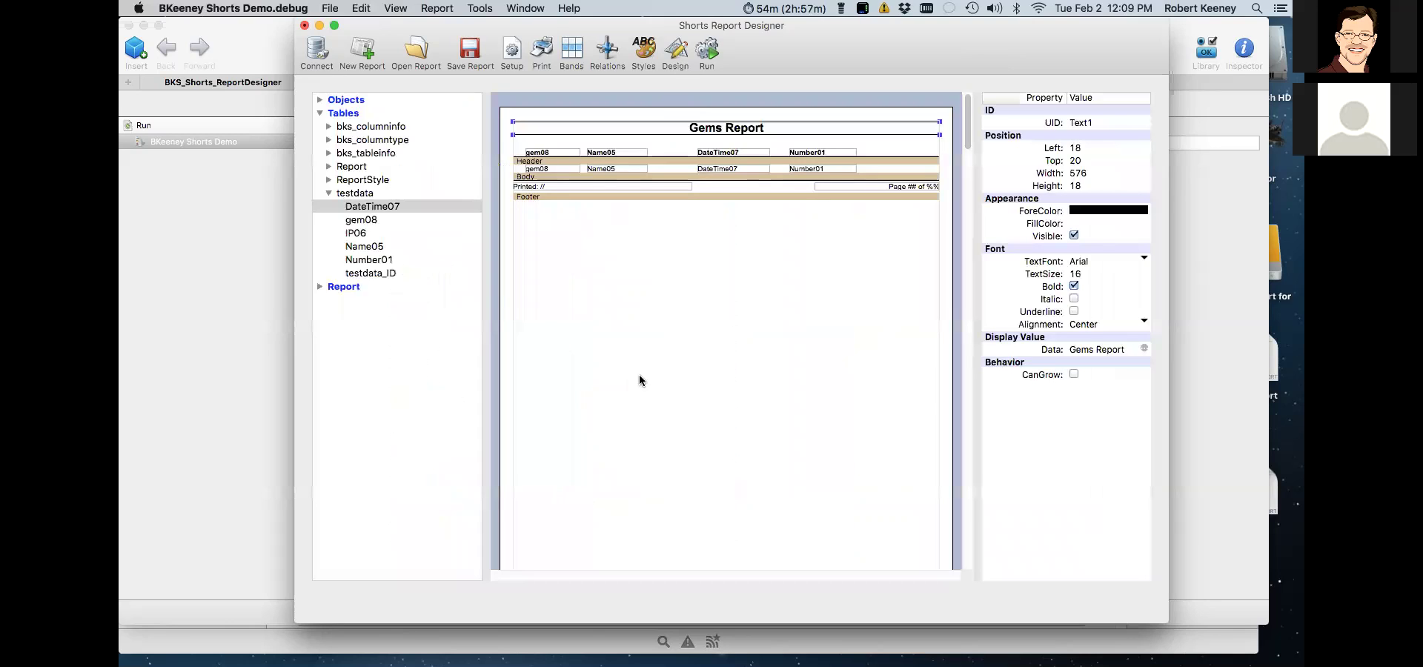
click(897, 167)
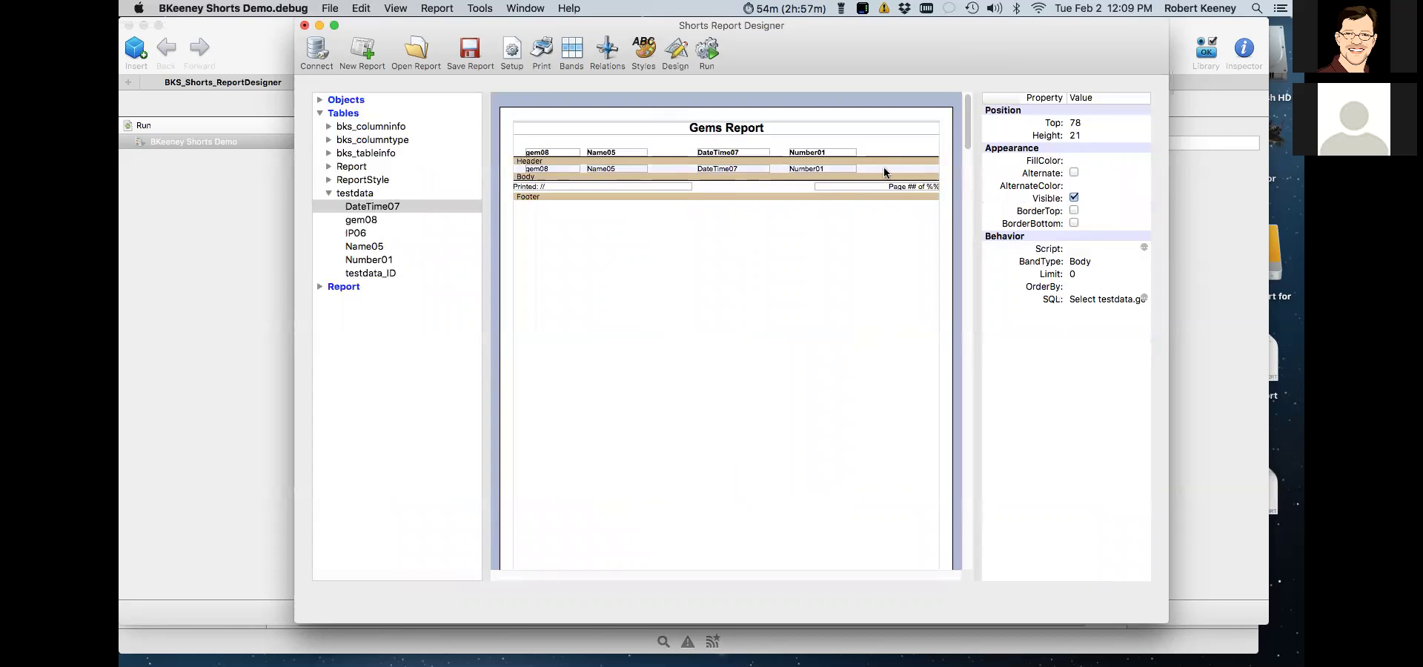
click(1083, 288)
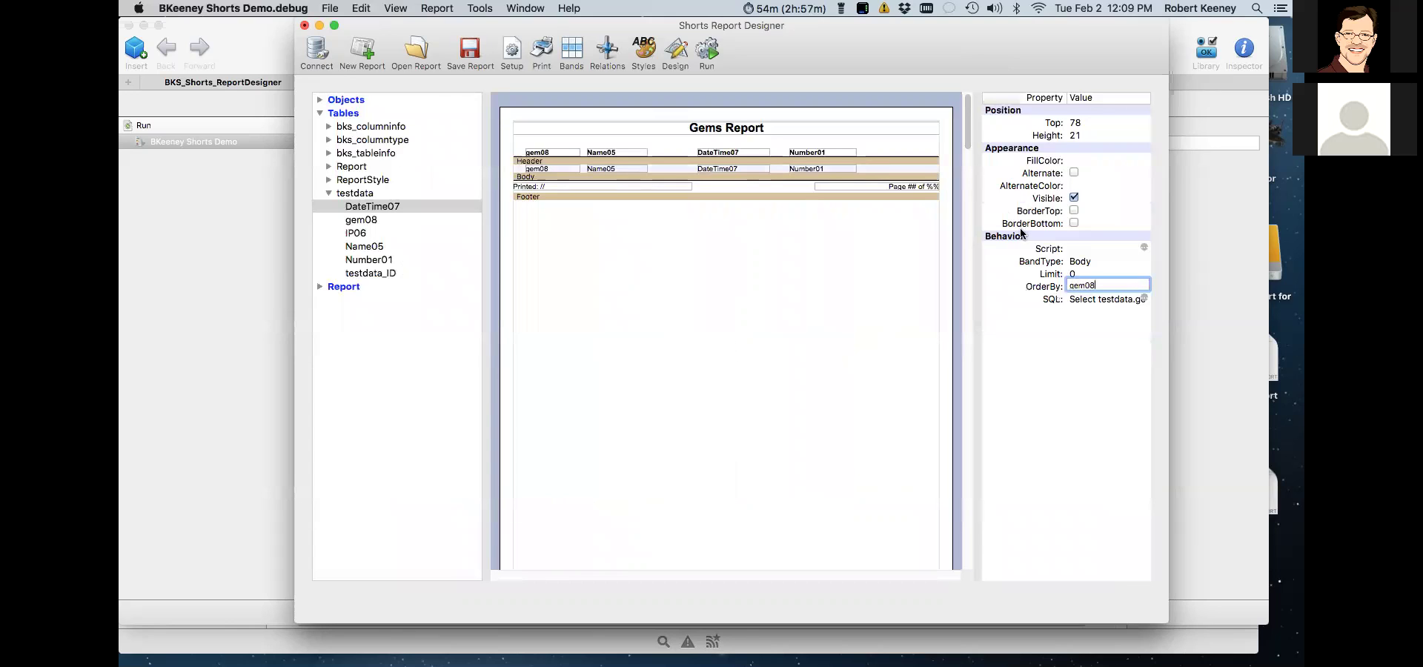
key(Return)
click(788, 266)
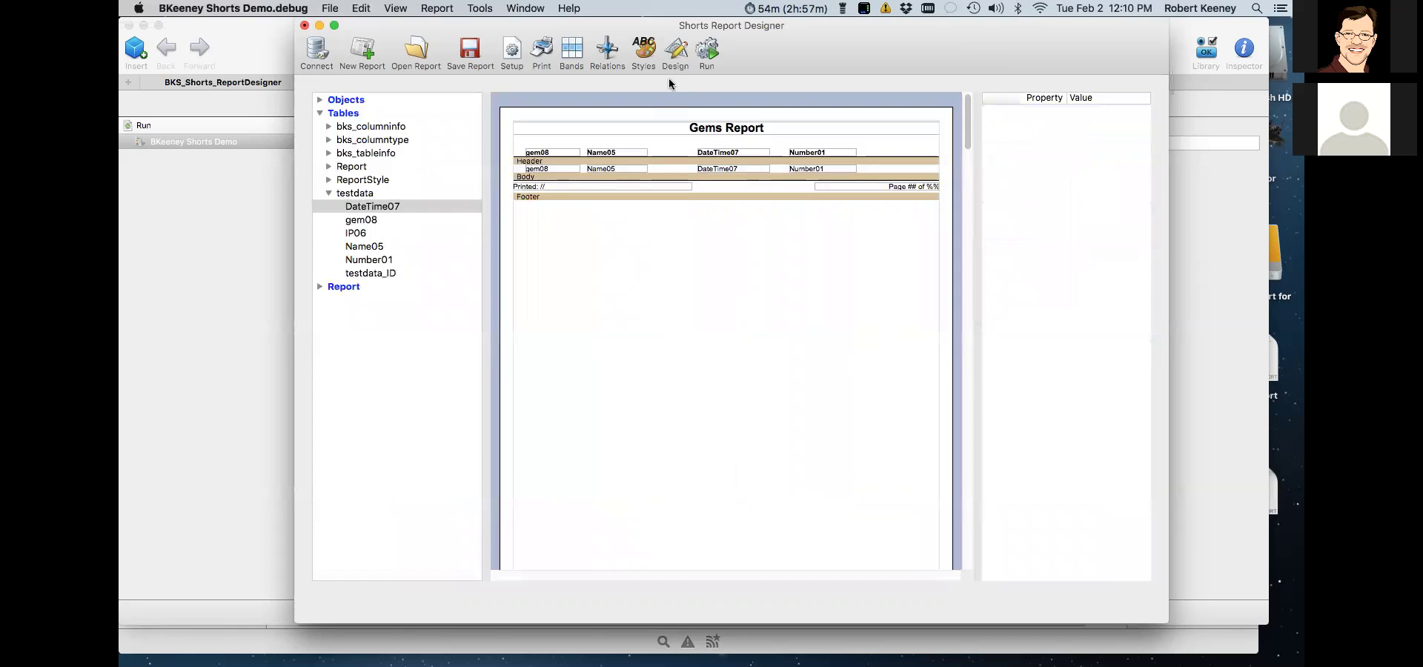
- Run the report so it previews sorted by gem, starting with Agate
click(709, 50)
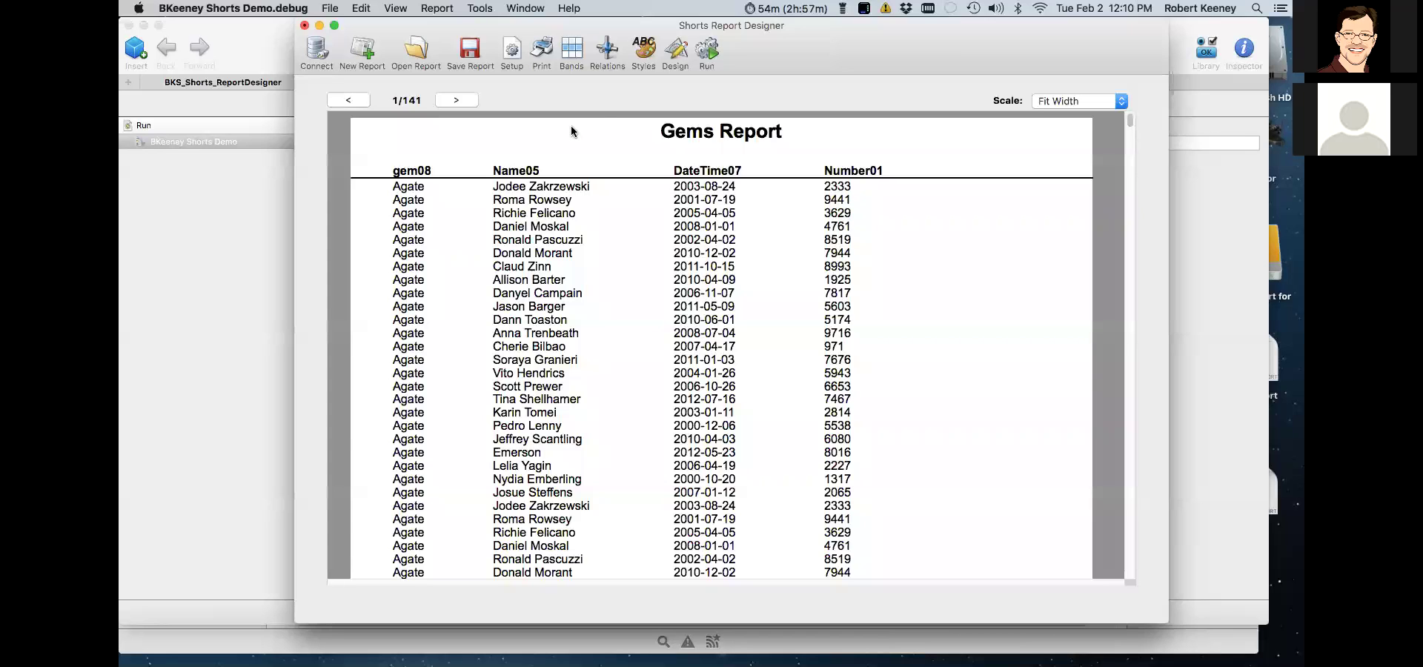
click(445, 12)
- Filter the report data to testdata.Number01 <= 1000
click(467, 100)
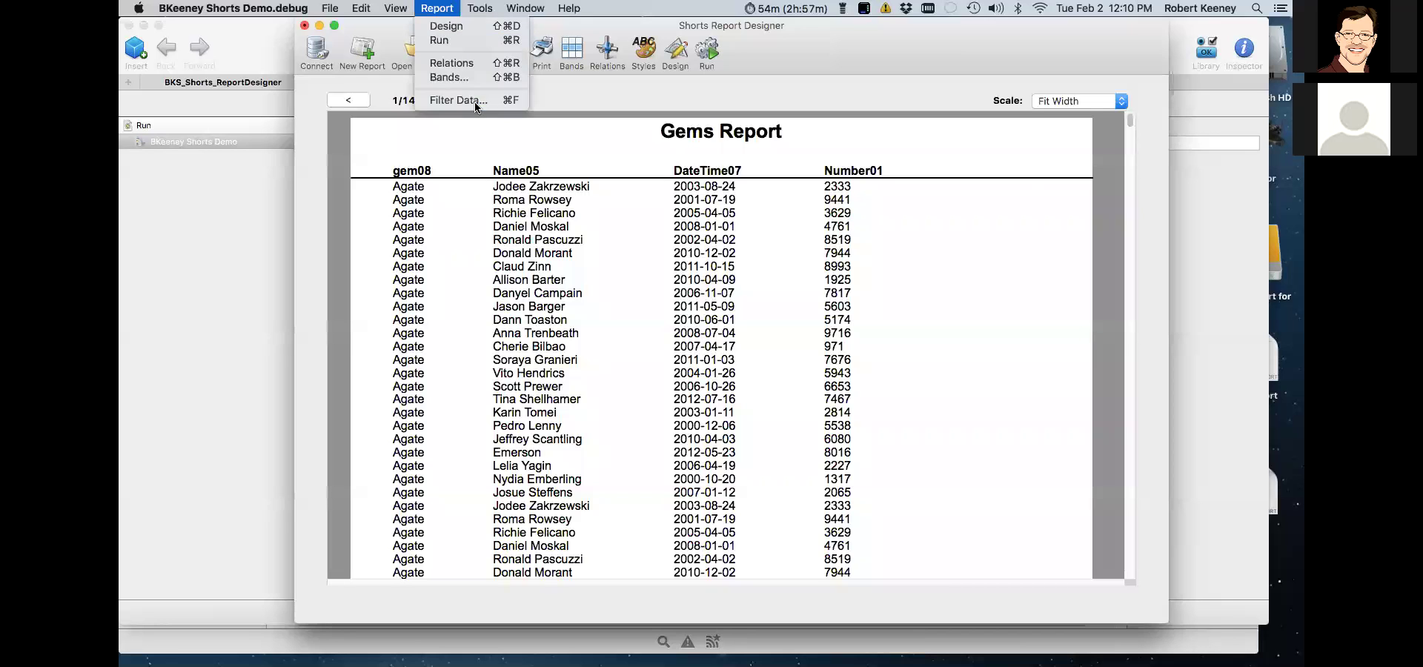
click(649, 154)
mouse_move(592, 151)
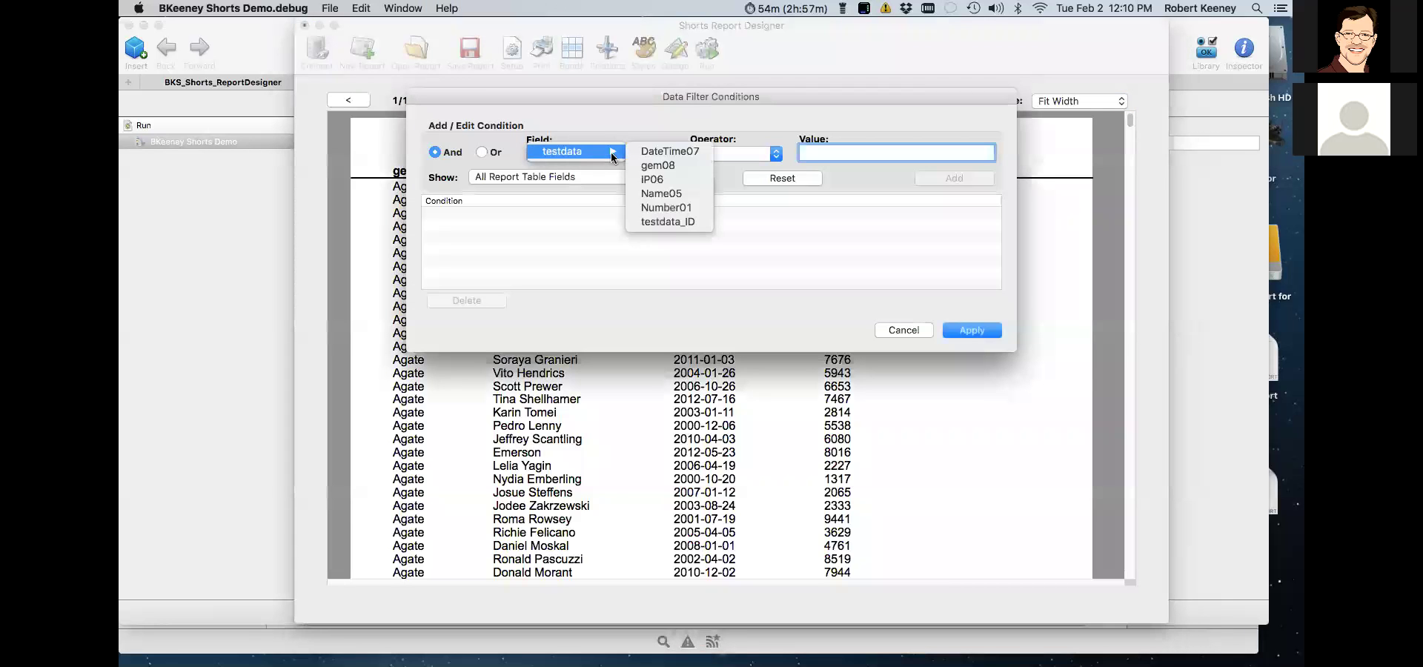
click(656, 208)
click(727, 157)
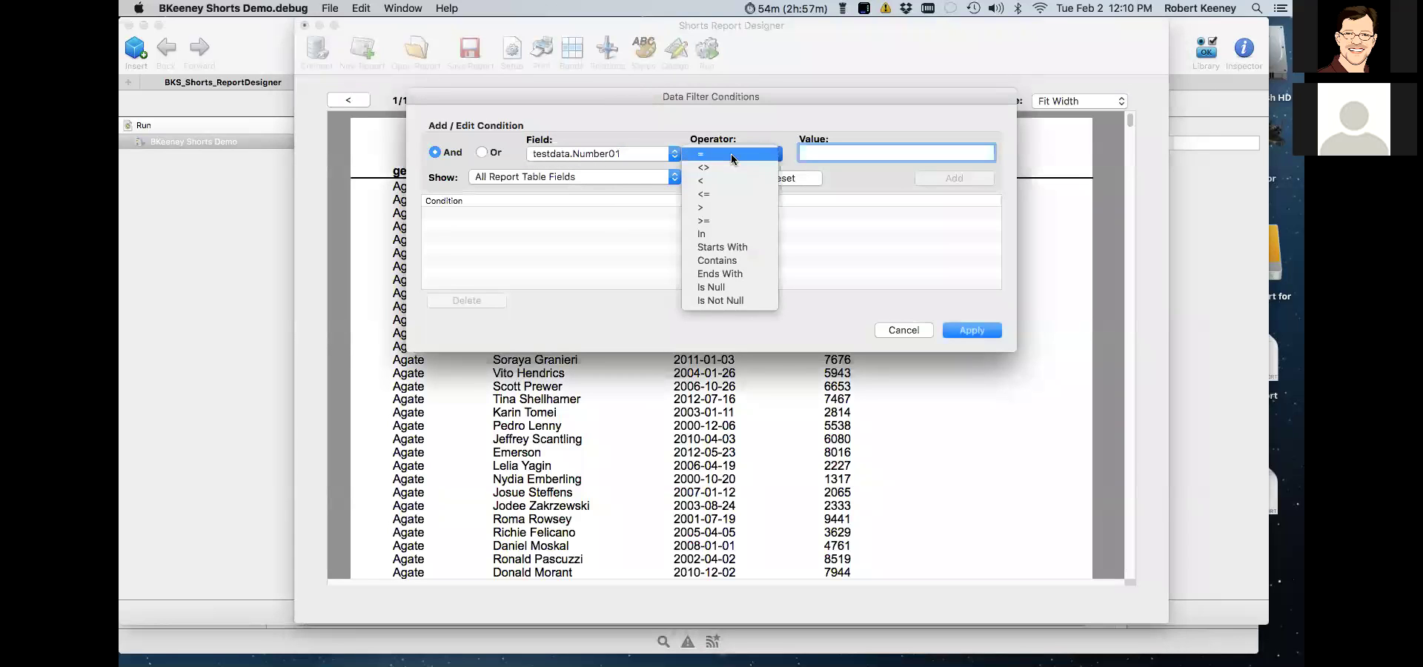
click(729, 194)
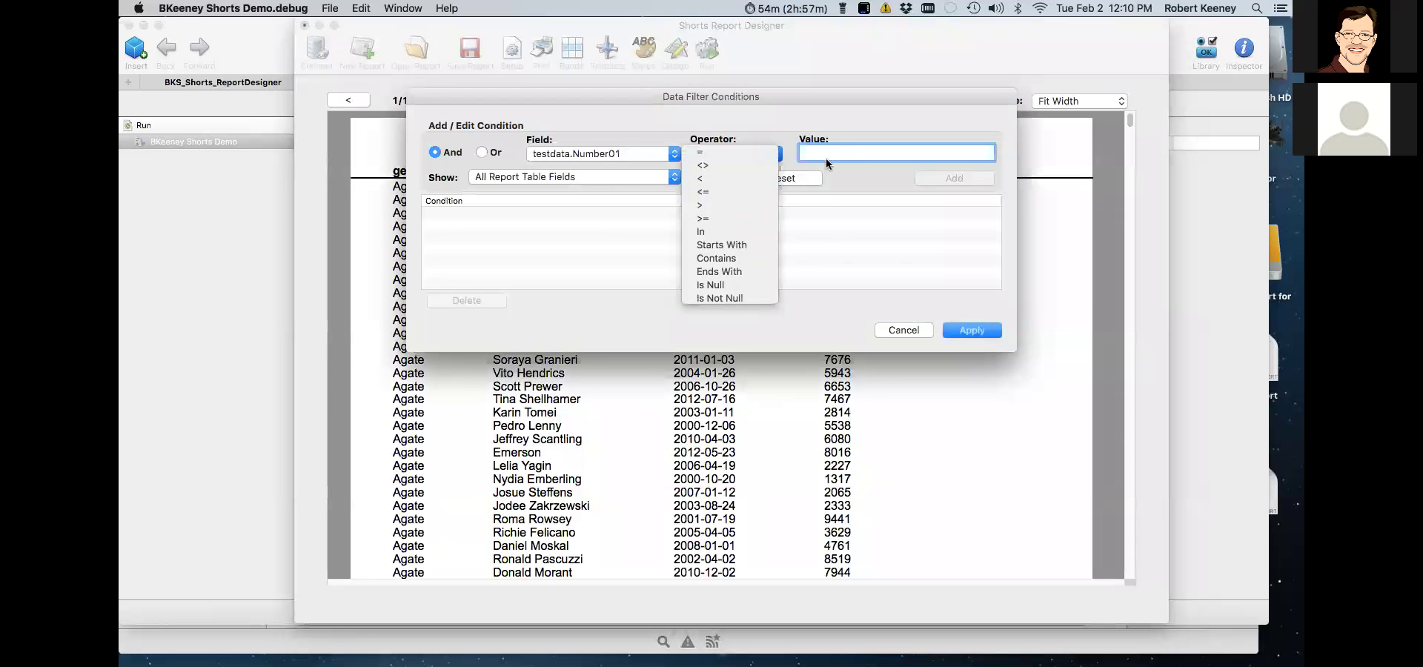
text(1000)
click(895, 159)
click(931, 179)
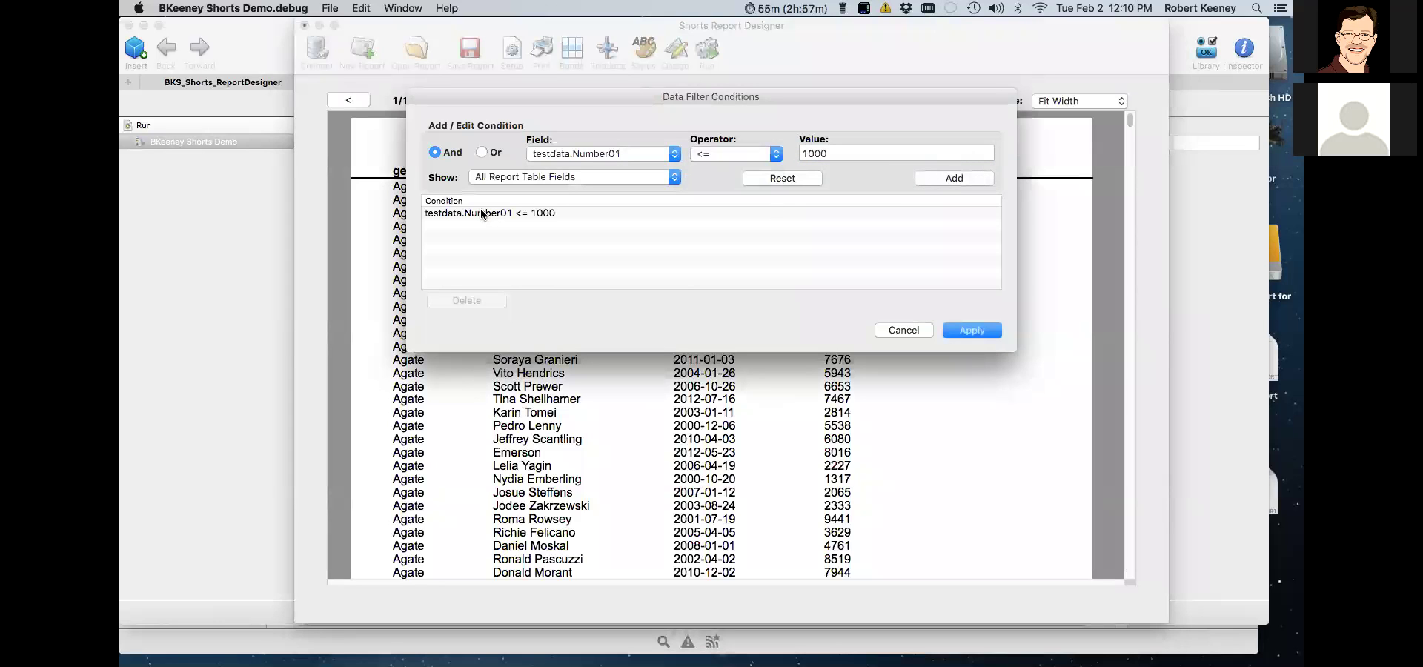
click(970, 331)
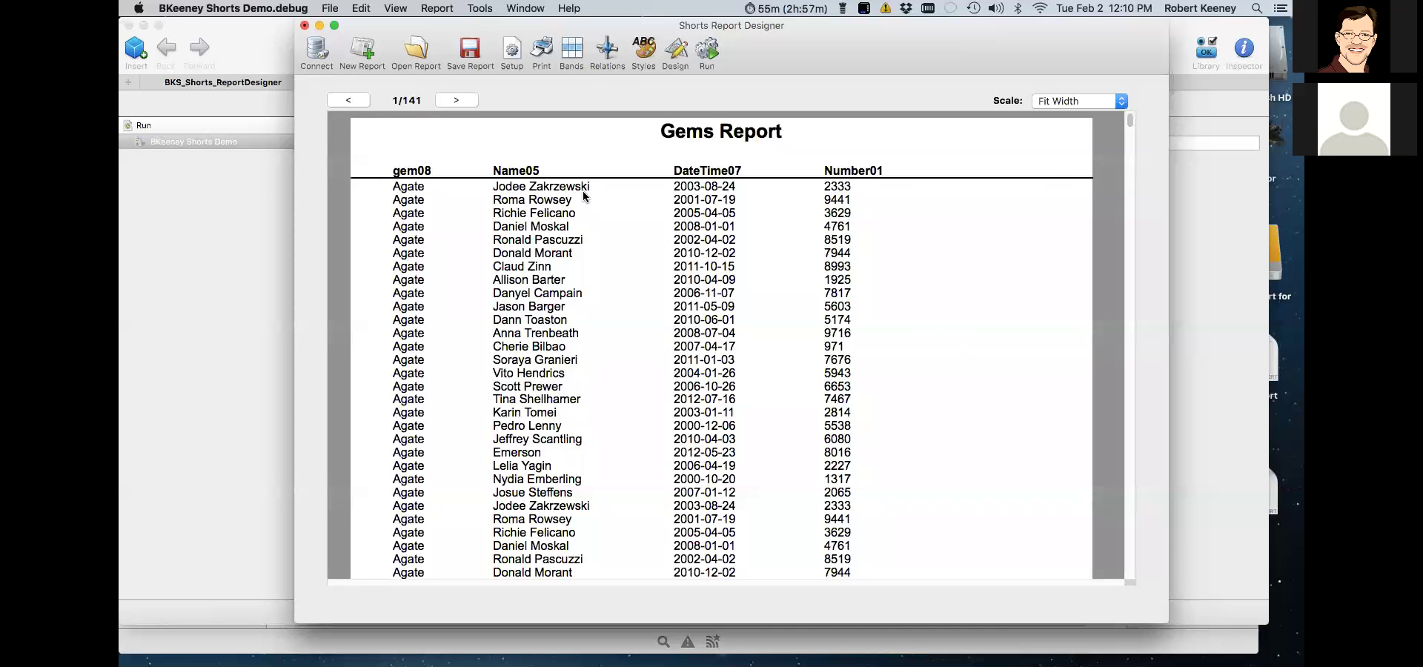
- Save the report, run the 15-page filtered preview, and return to design
click(472, 58)
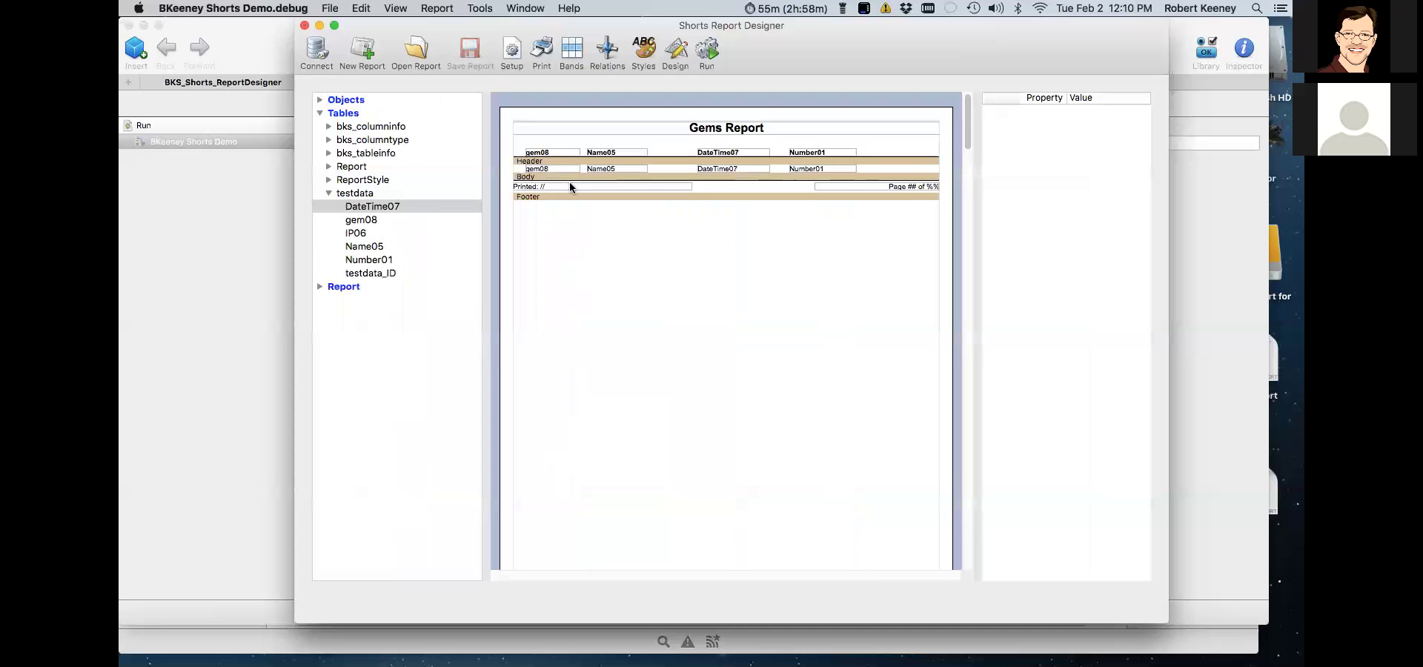
click(707, 53)
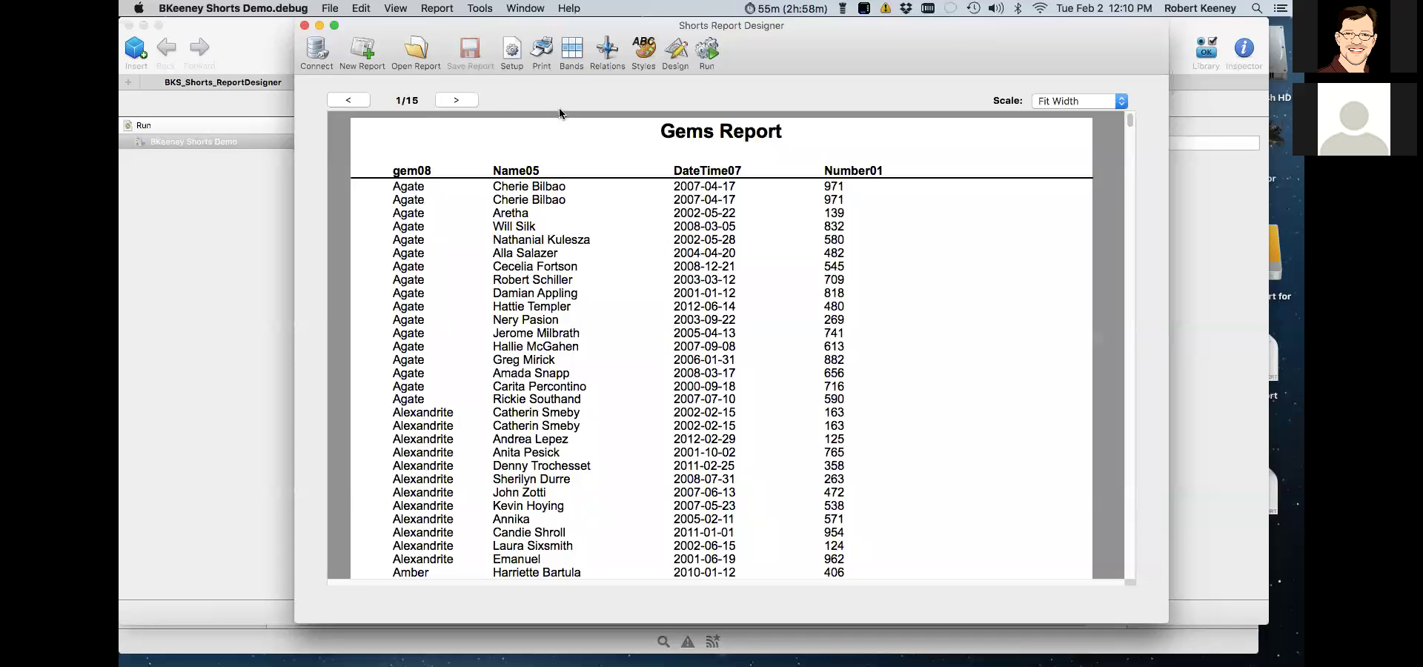
click(673, 51)
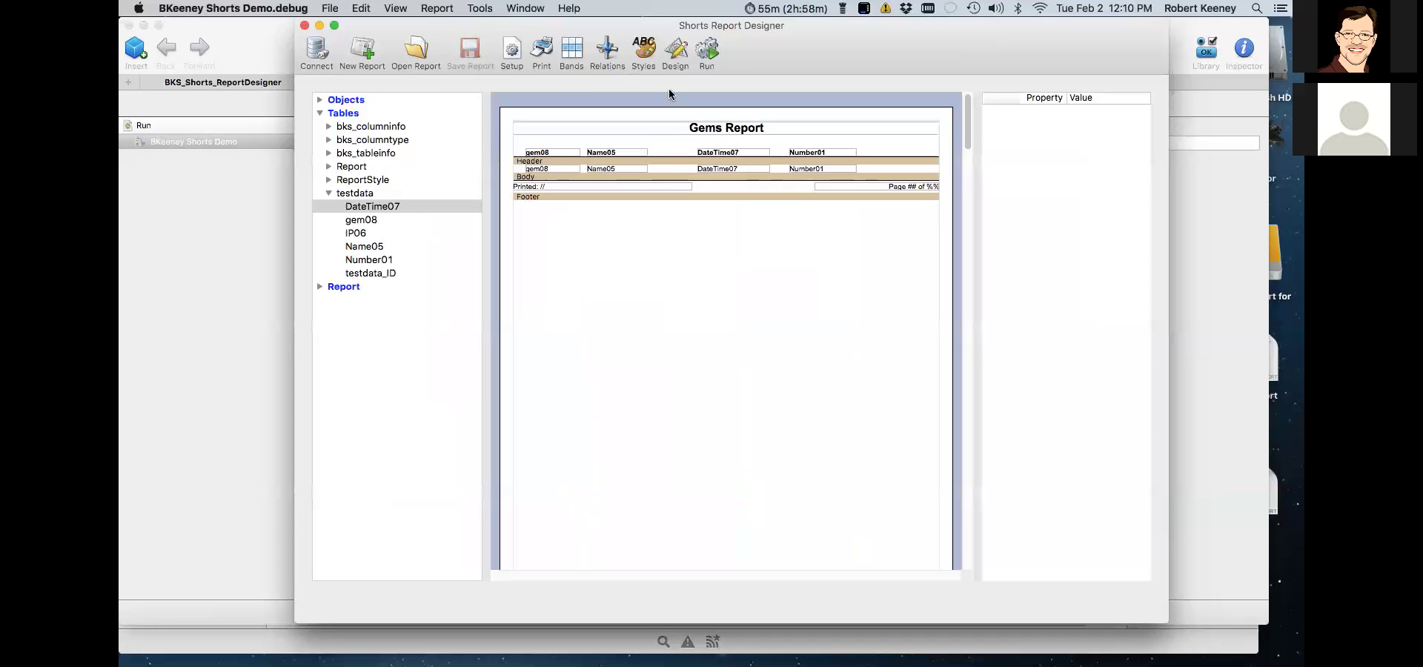
- Group the report on testdata.gem08, adding its Break and Trailing bands
click(570, 51)
click(478, 115)
double_click(517, 142)
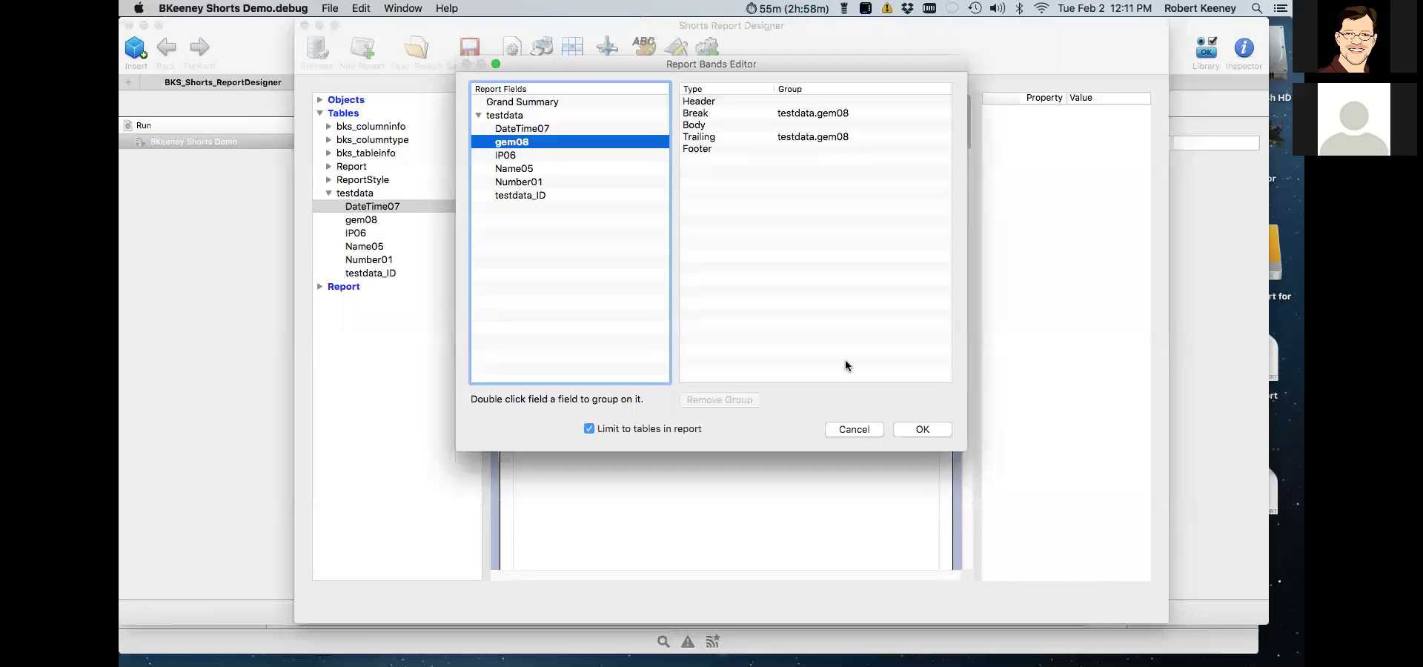
click(925, 427)
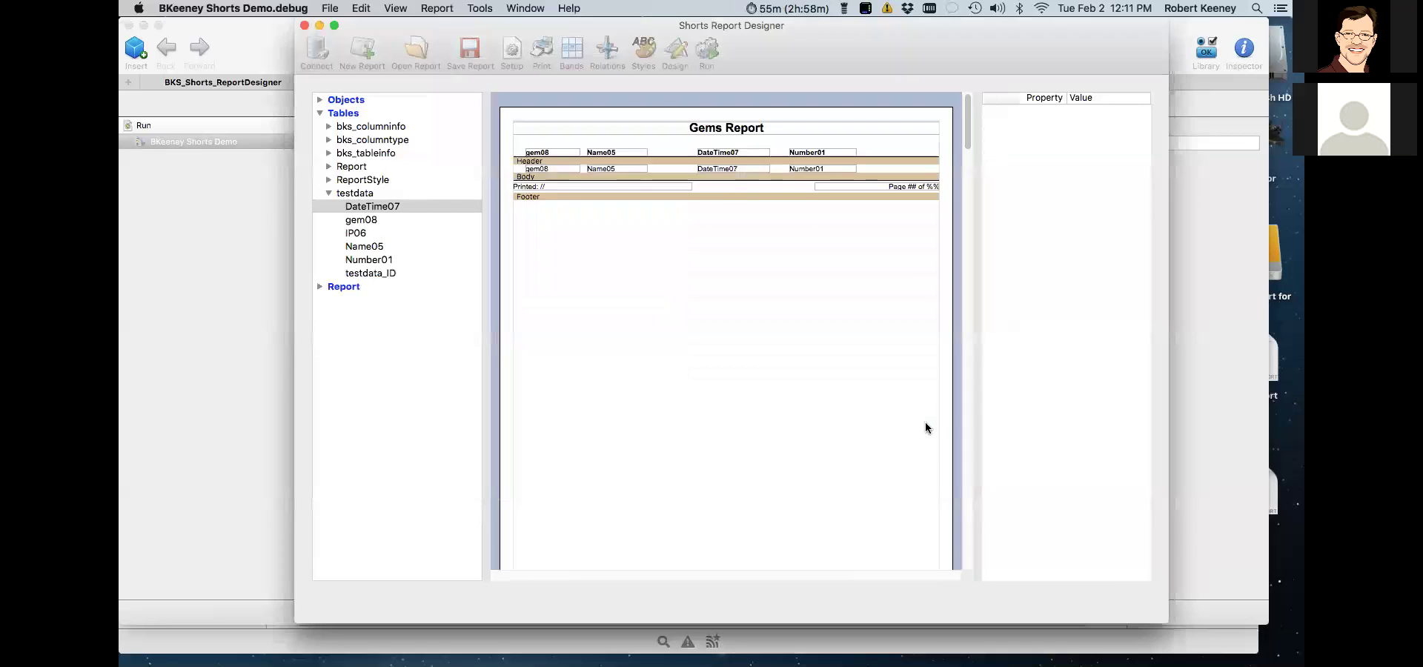
- Delete the gem08 column label and move the gem08 field up into a taller Header band
click(545, 155)
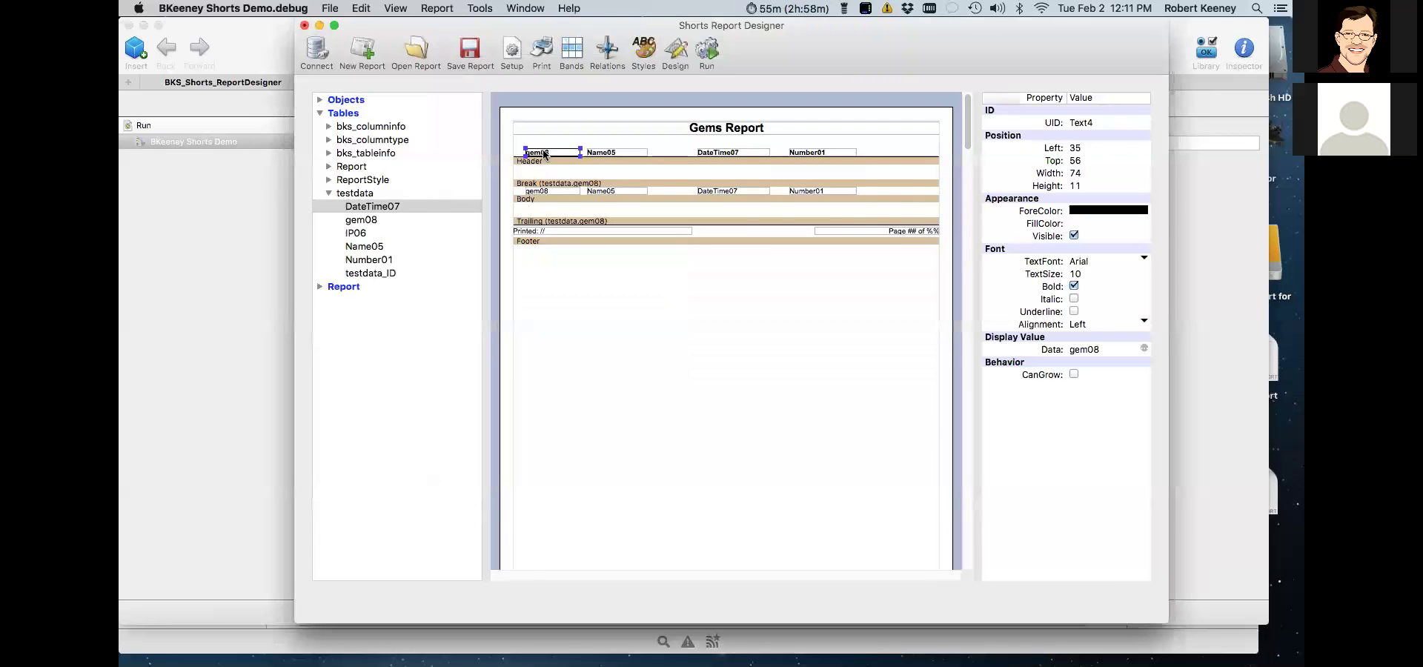
key(BackSpace)
click(820, 238)
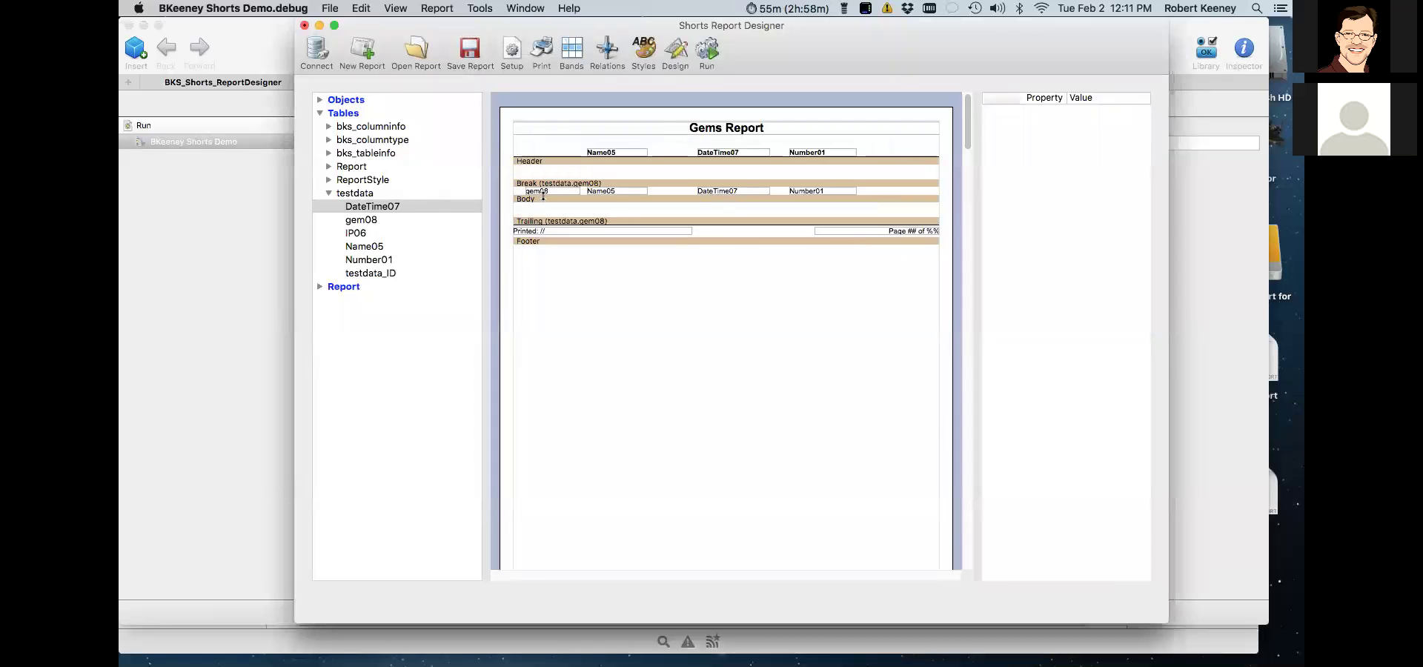
drag(544, 194, 544, 170)
drag(655, 182, 656, 202)
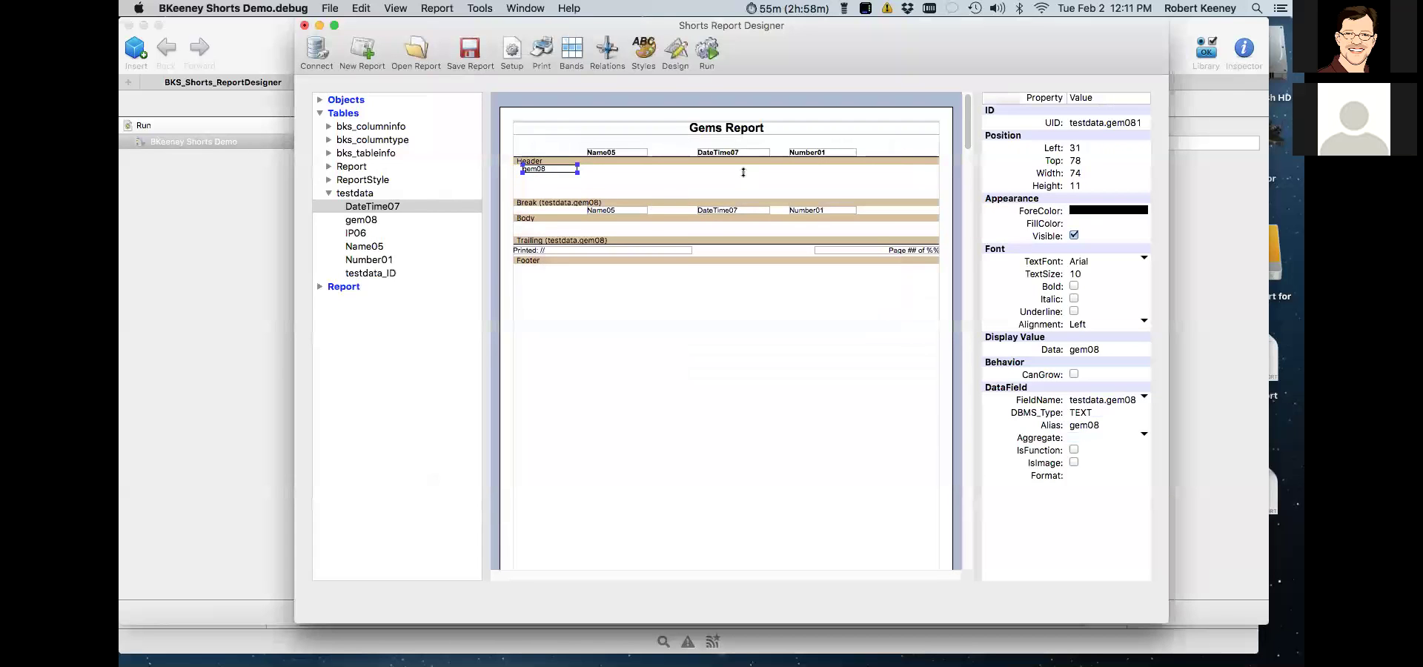
drag(882, 176, 617, 196)
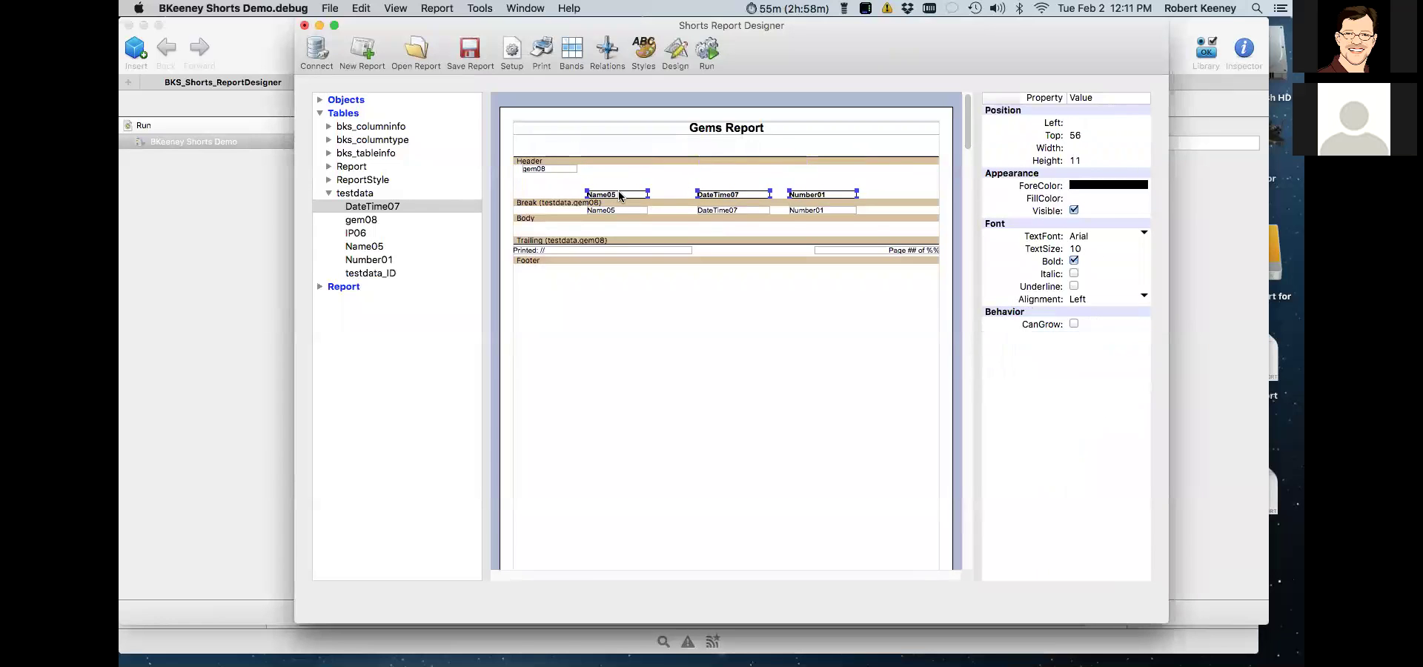
click(627, 186)
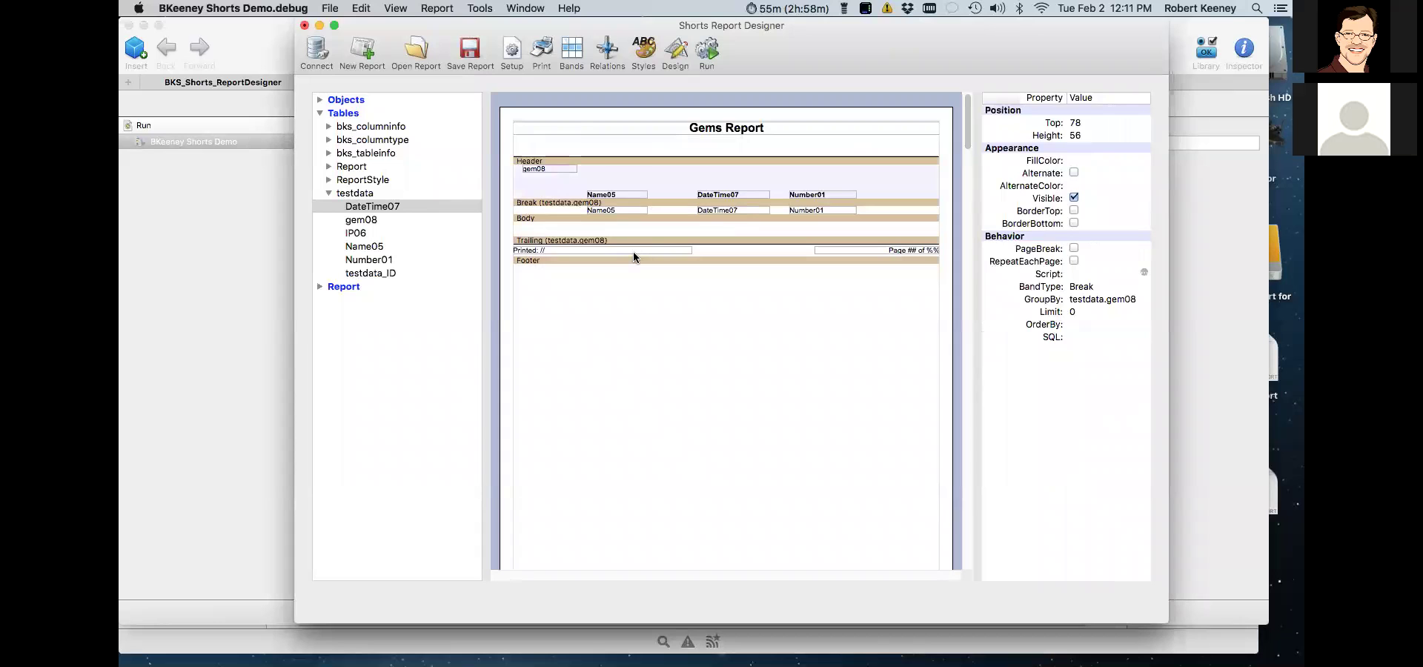
- Make the gem08 heading bold at text size 18 and widen it
click(551, 169)
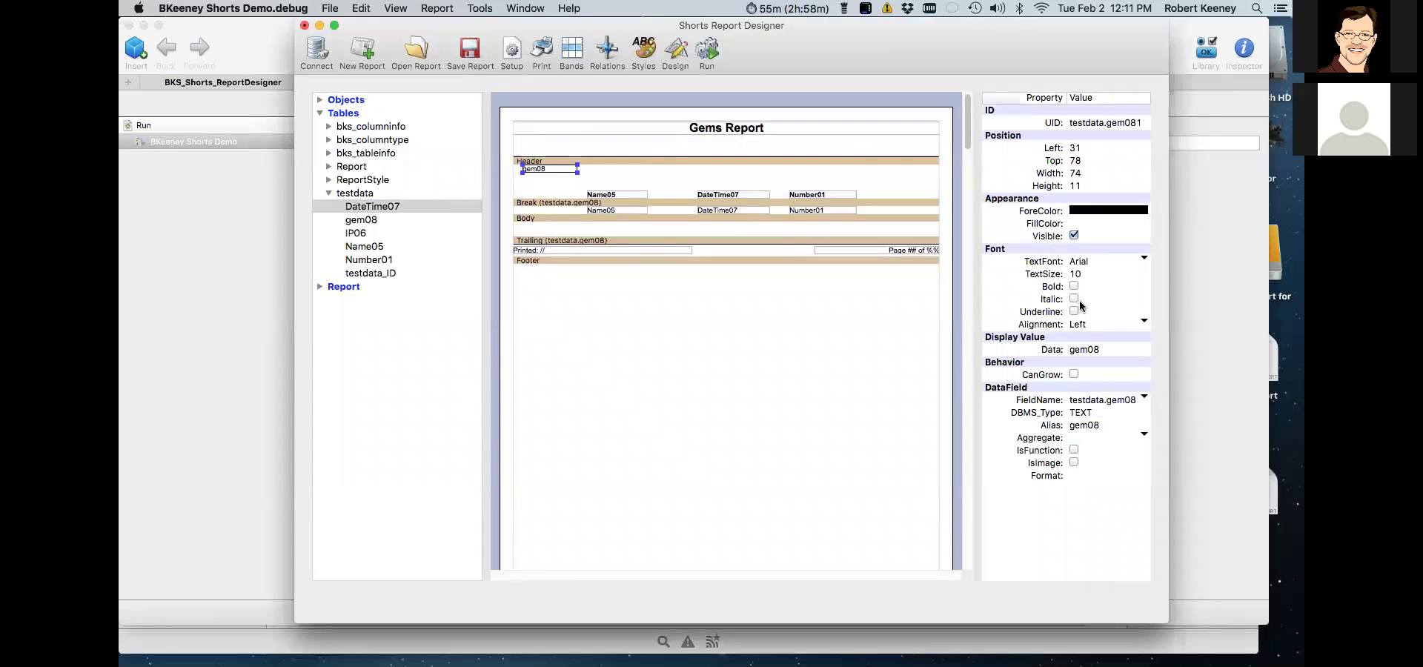
click(1074, 287)
click(1078, 274)
text(18)
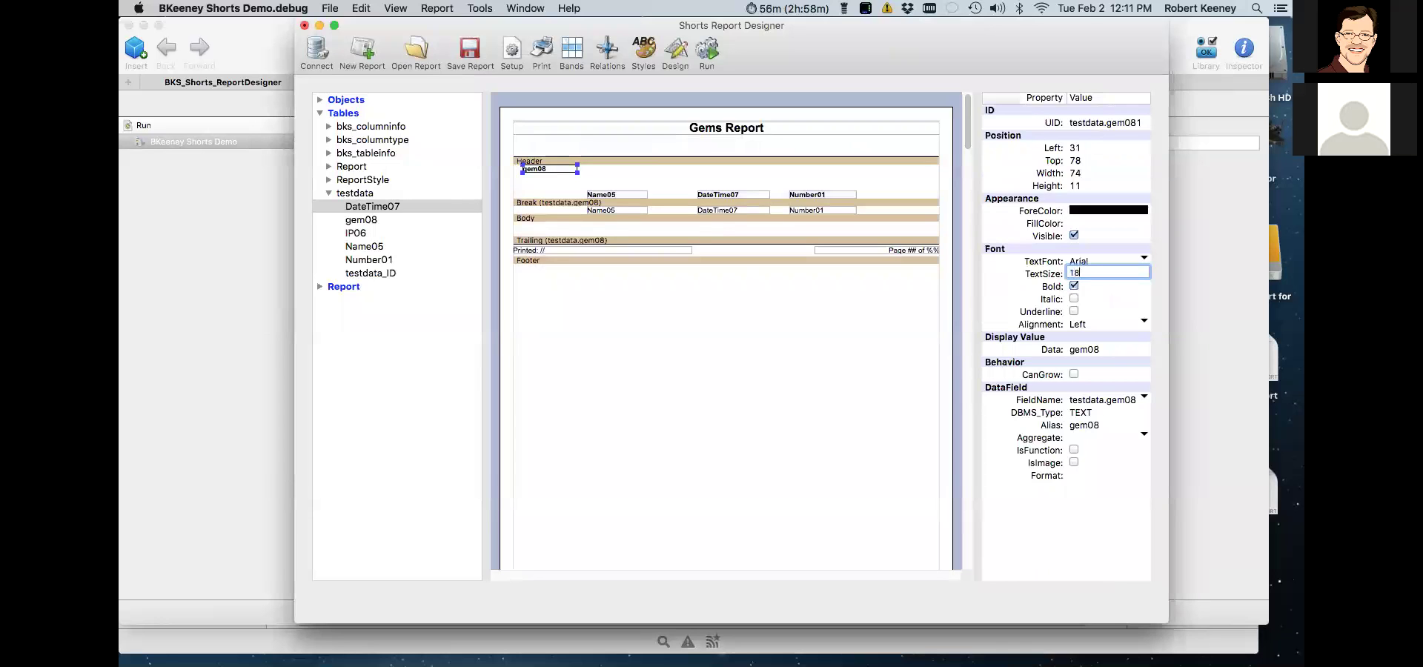
key(Tab)
drag(577, 180, 720, 179)
click(769, 179)
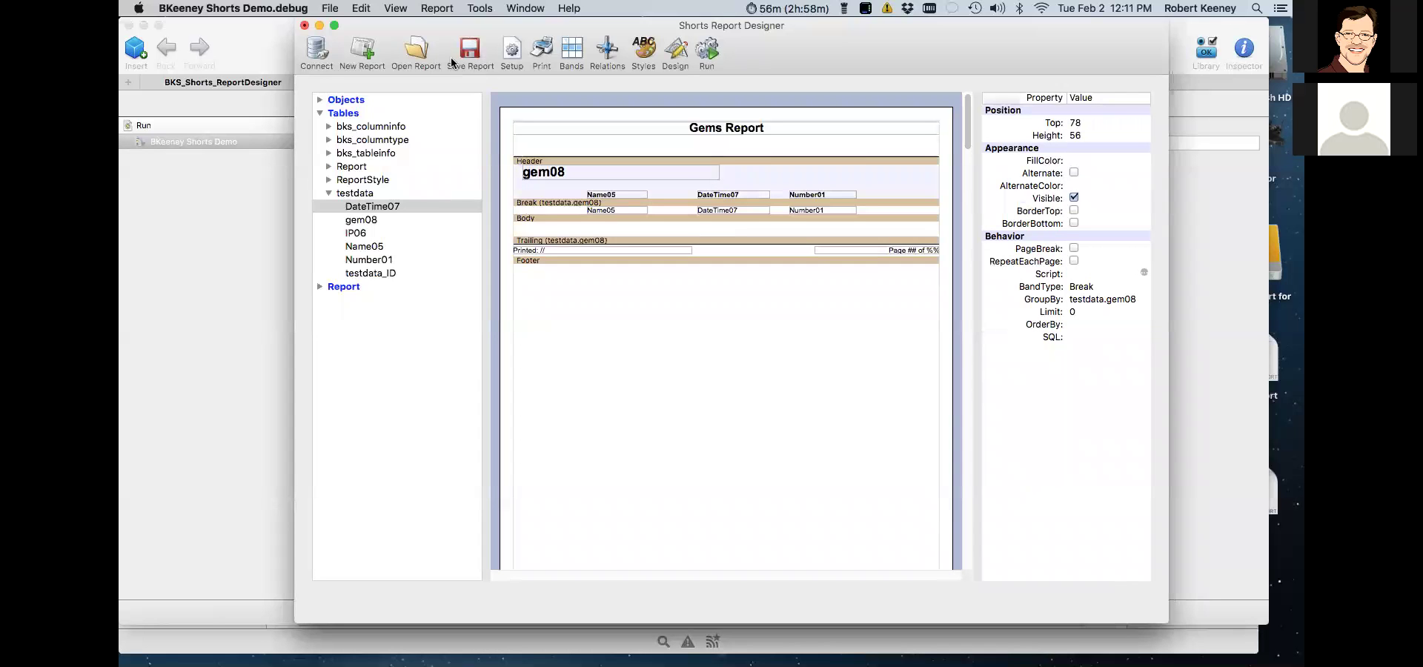
- Preview the report, then go back to the design layout with the Body band selected
click(707, 48)
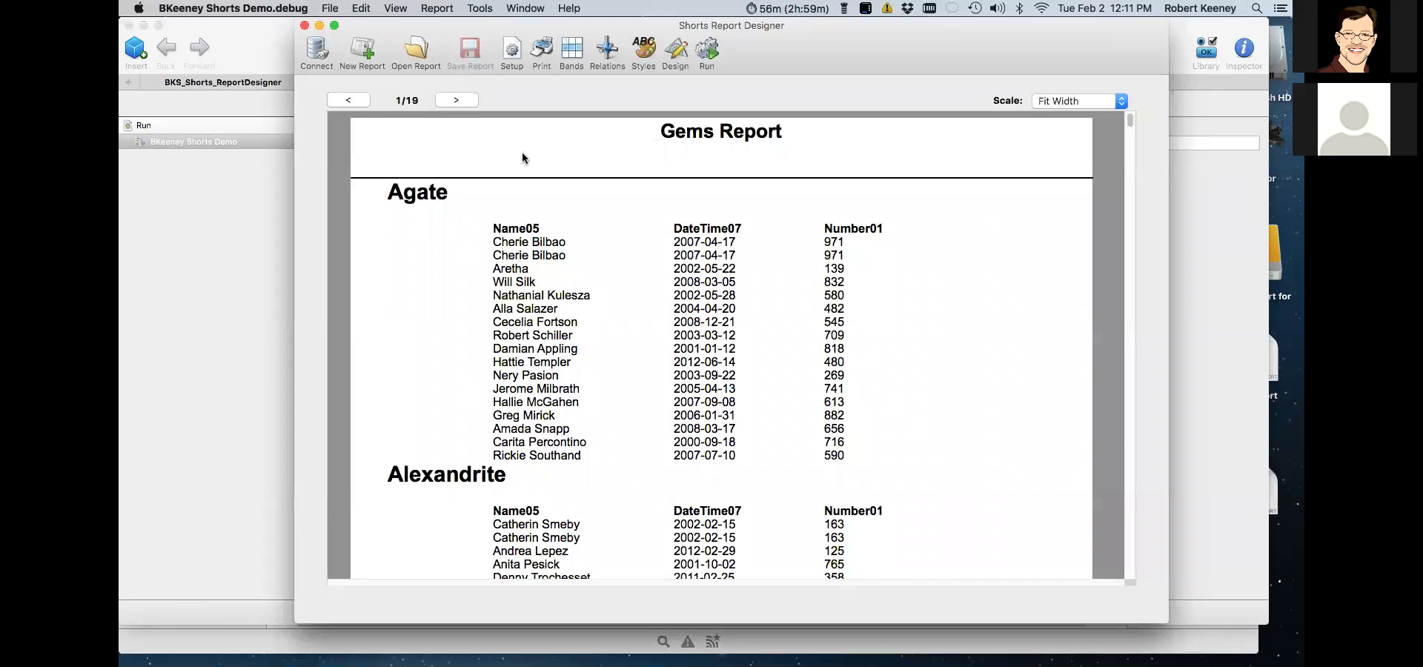
click(669, 53)
click(660, 213)
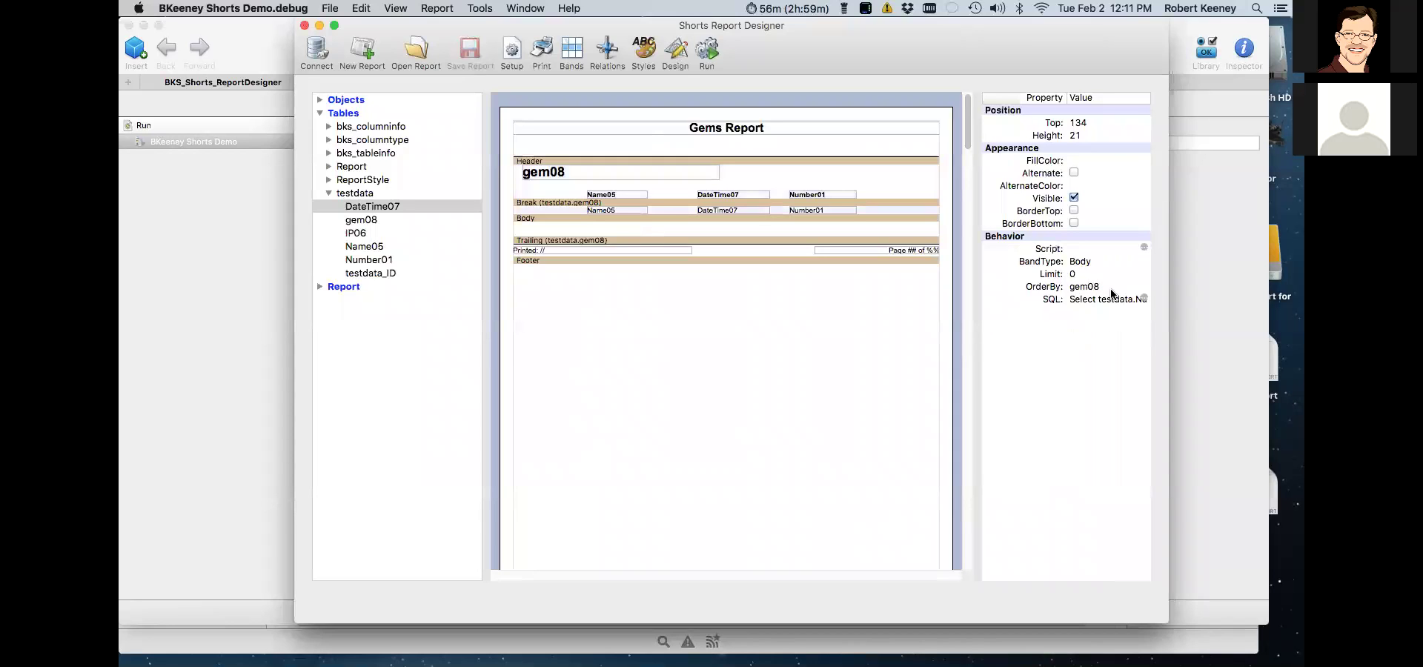
- Change the Body band's OrderBy from gem08 to Name05
click(806, 188)
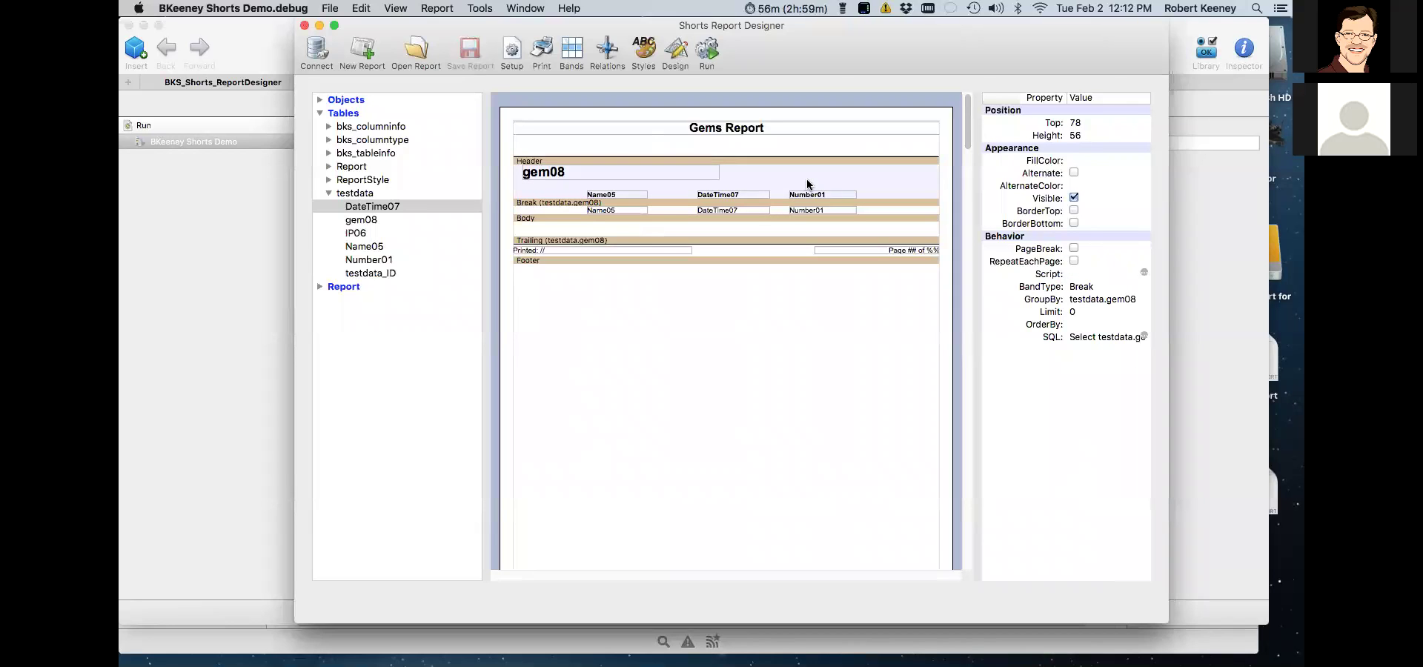
click(1089, 323)
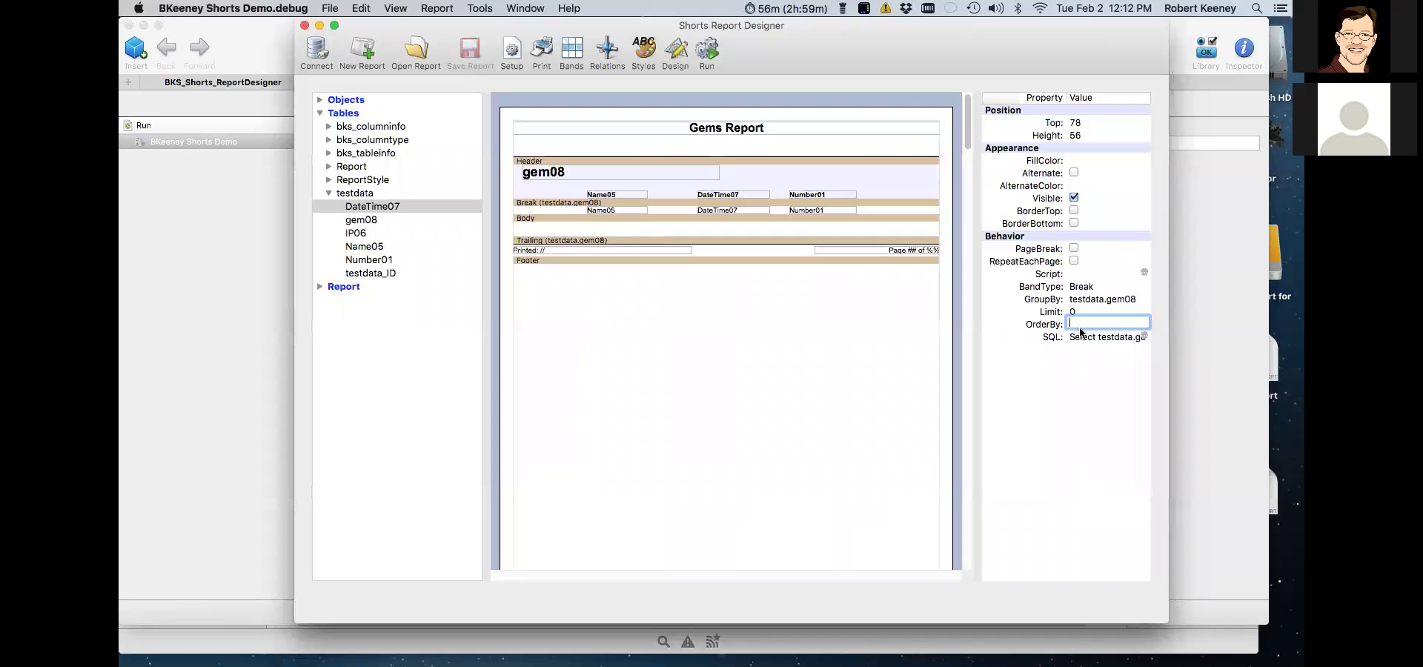
click(902, 219)
click(1103, 287)
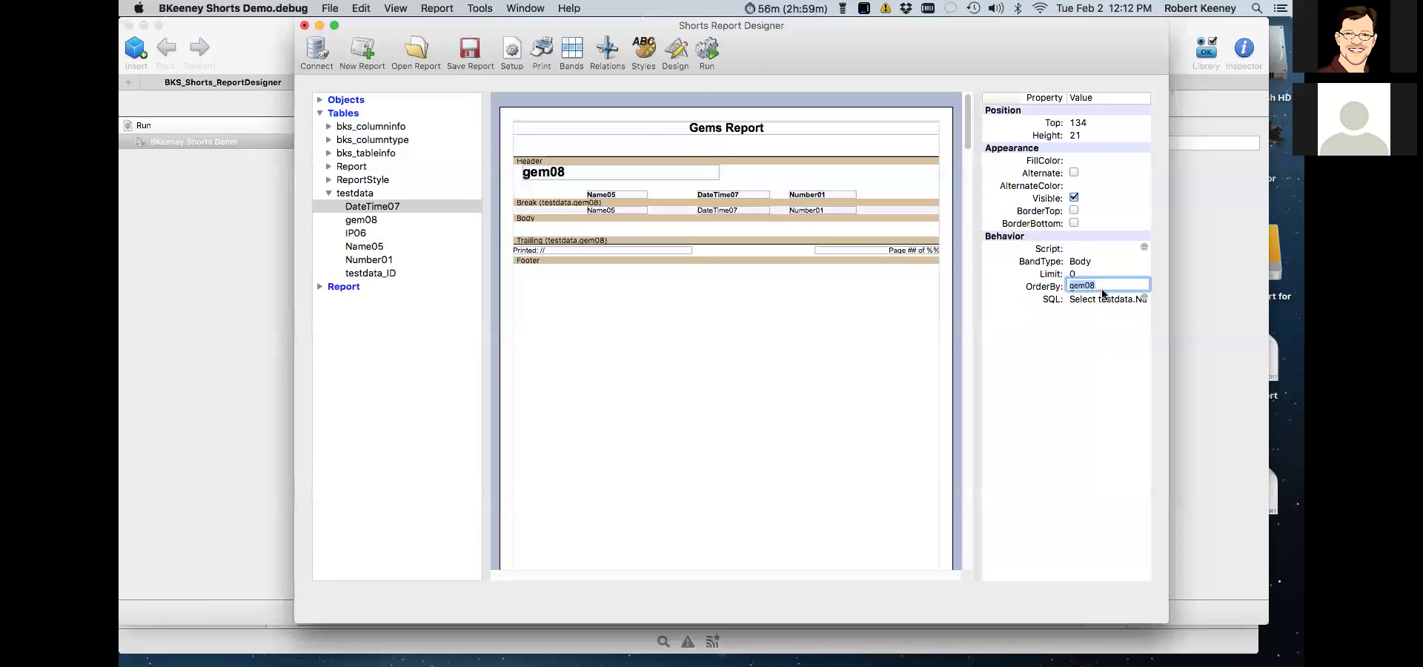
text(Name05)
key(shift+Tab)
- Save the report and preview it to confirm the alphabetical sorting
click(467, 50)
click(707, 50)
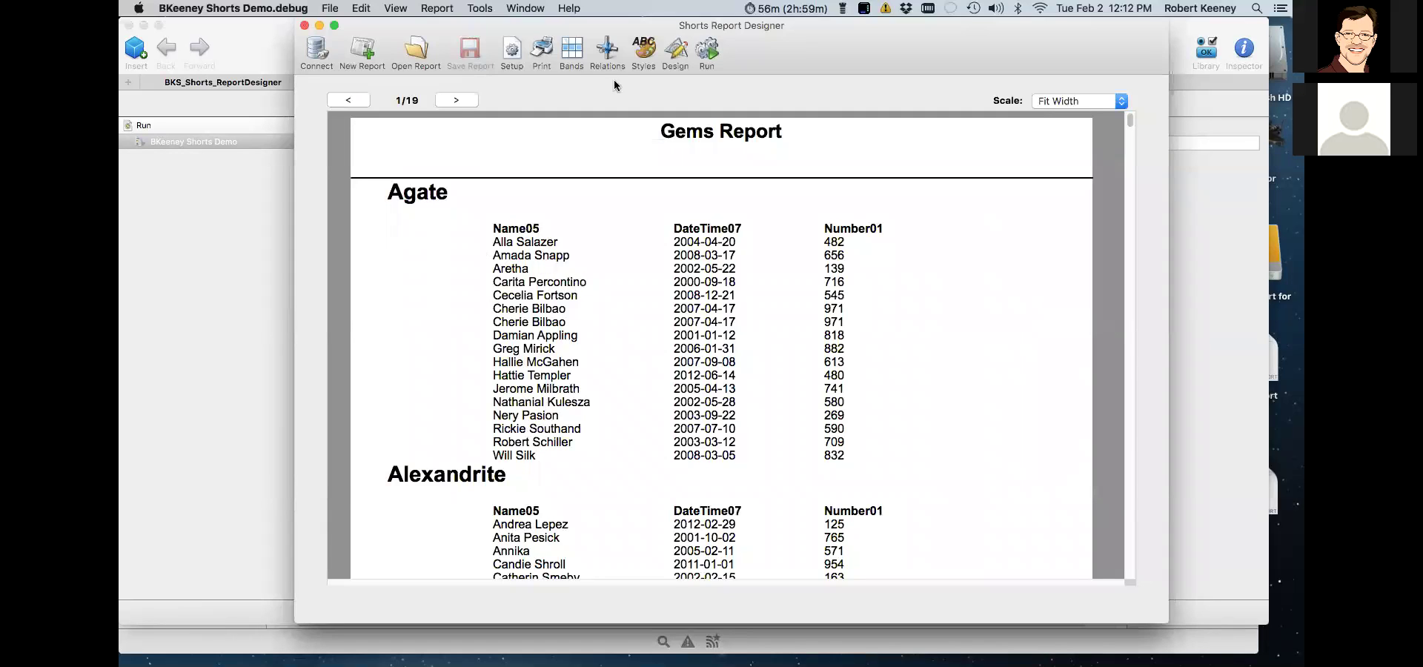
click(665, 60)
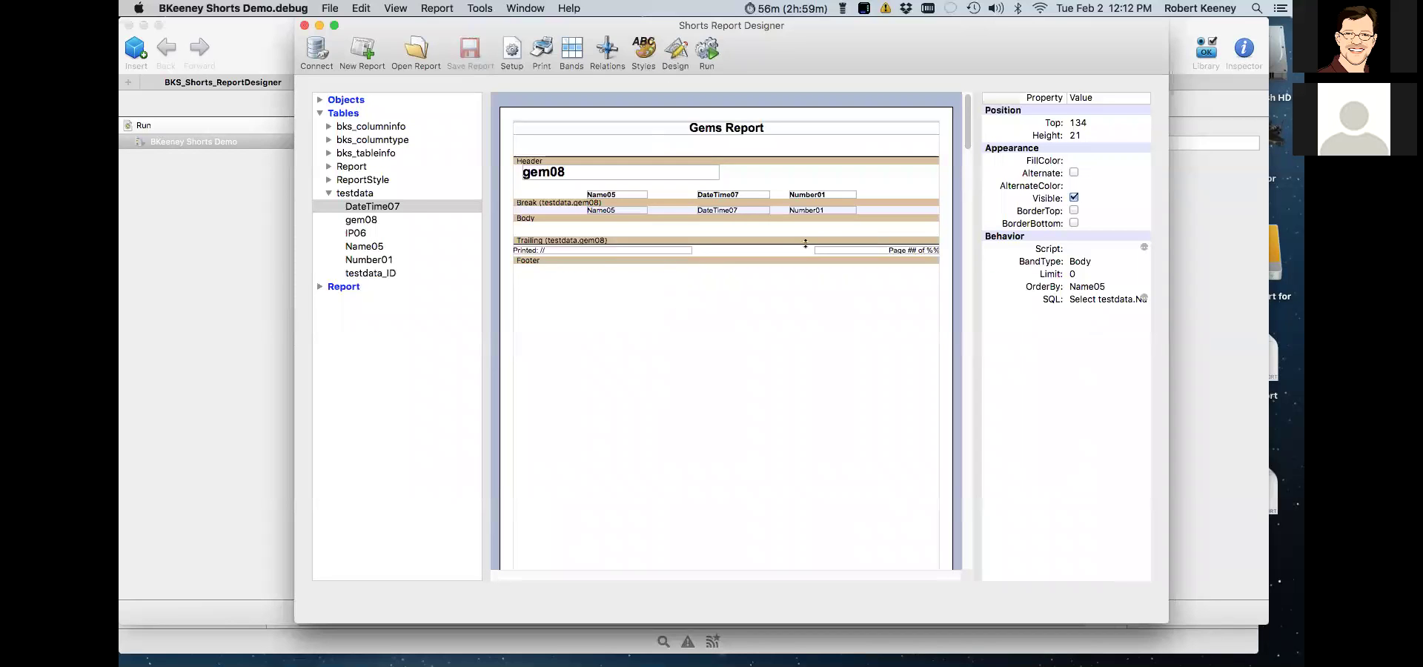
- Duplicate Number01 into the Trailing band as a sum aggregate and preview the totals
click(808, 212)
right_click(809, 215)
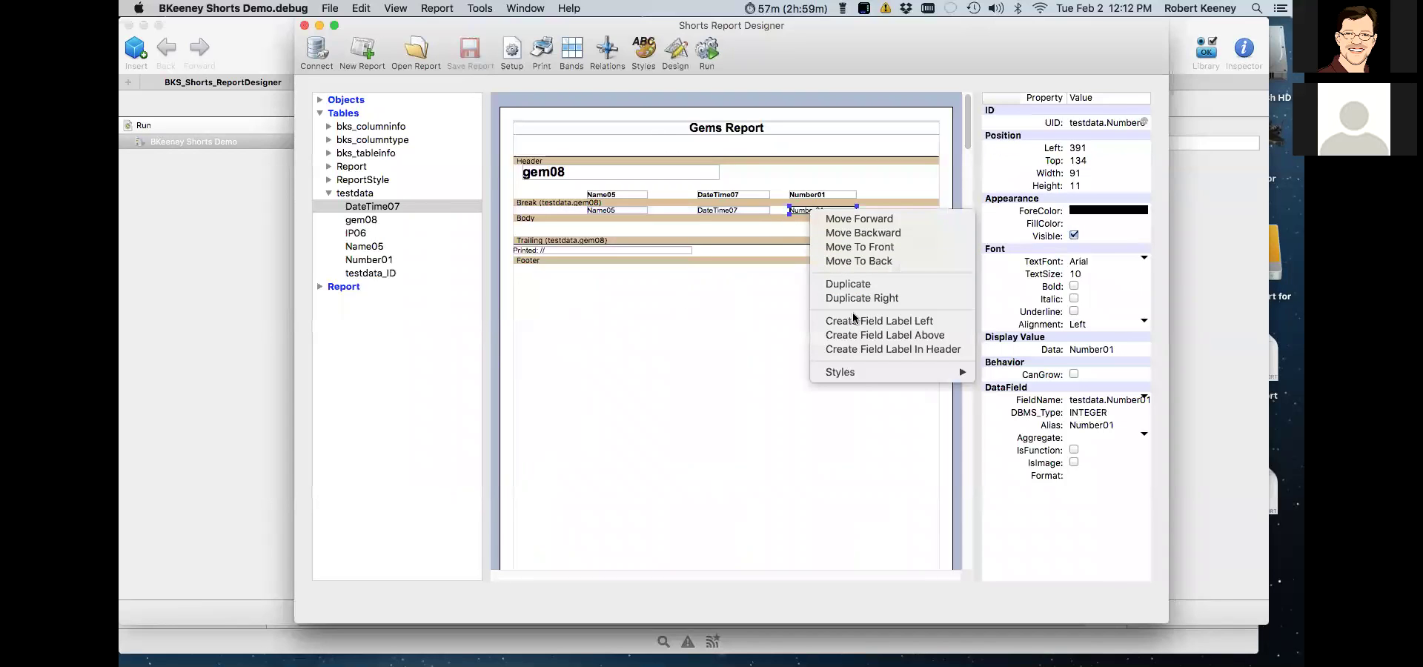
click(850, 283)
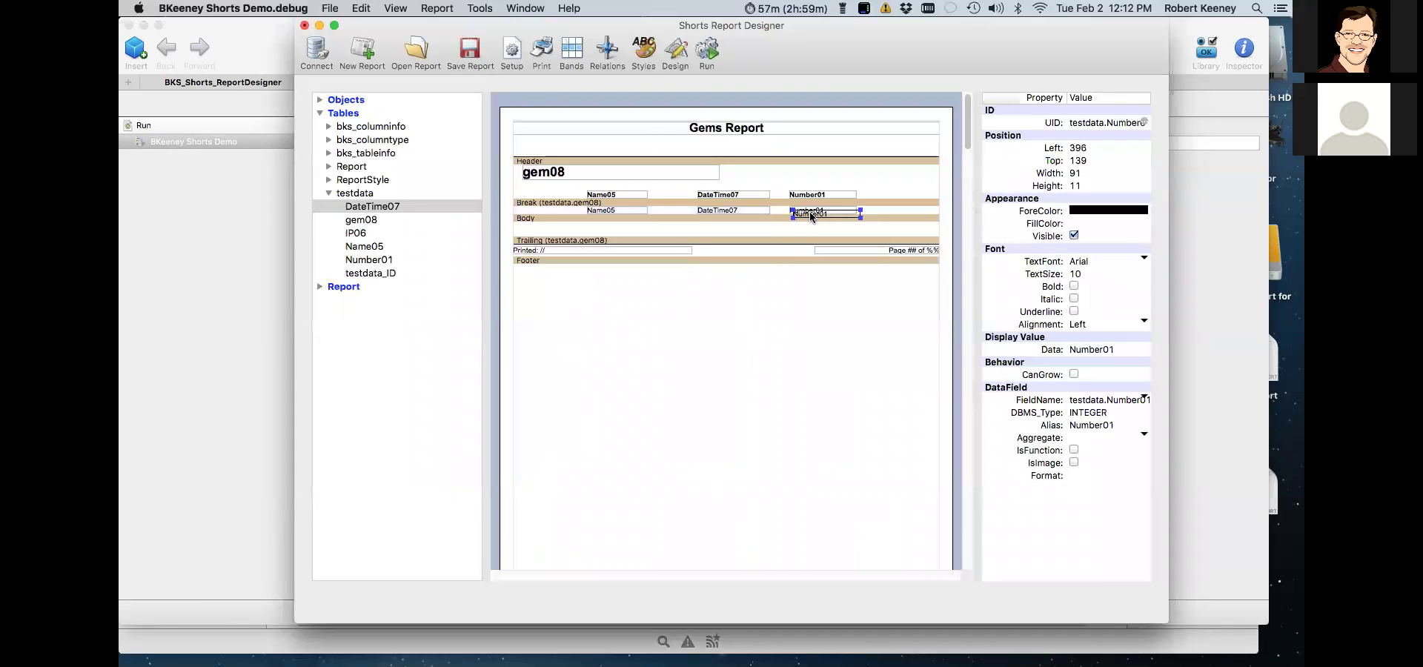
mouse_move(808, 230)
mouse_down()
mouse_move(801, 286)
mouse_move(820, 229)
mouse_up()
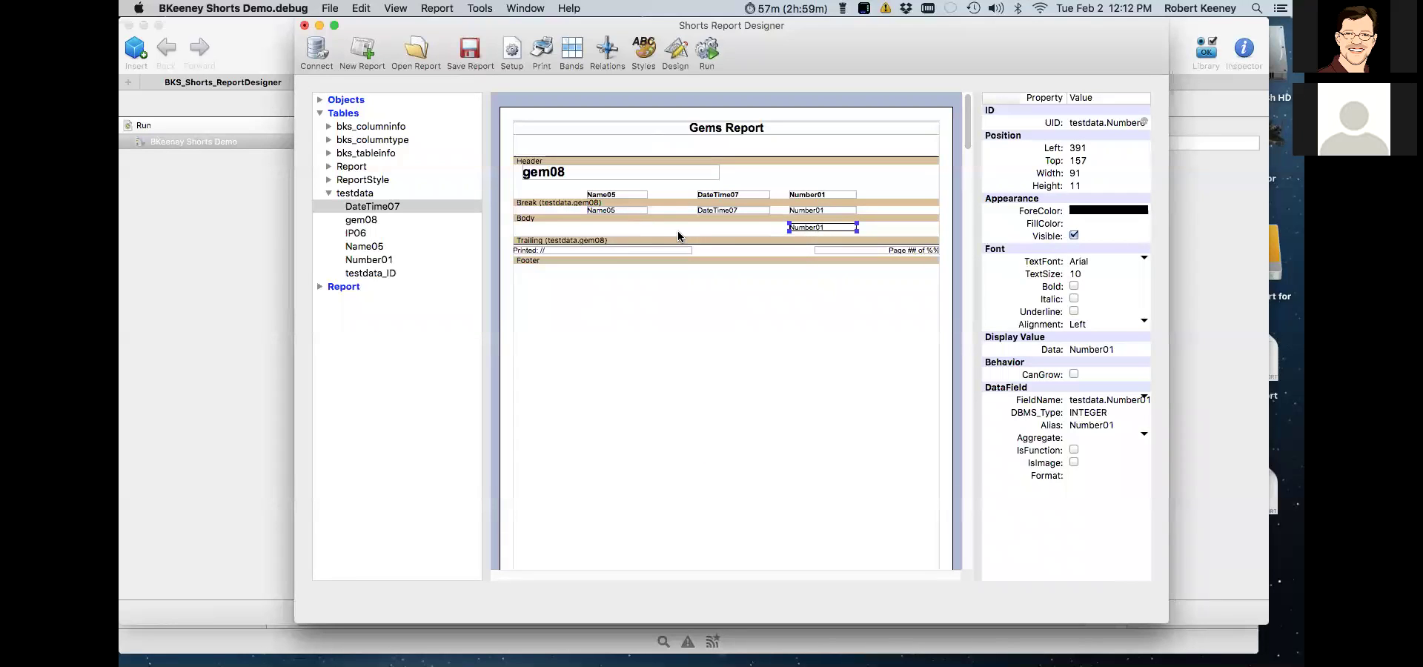
click(678, 236)
click(821, 227)
click(1144, 434)
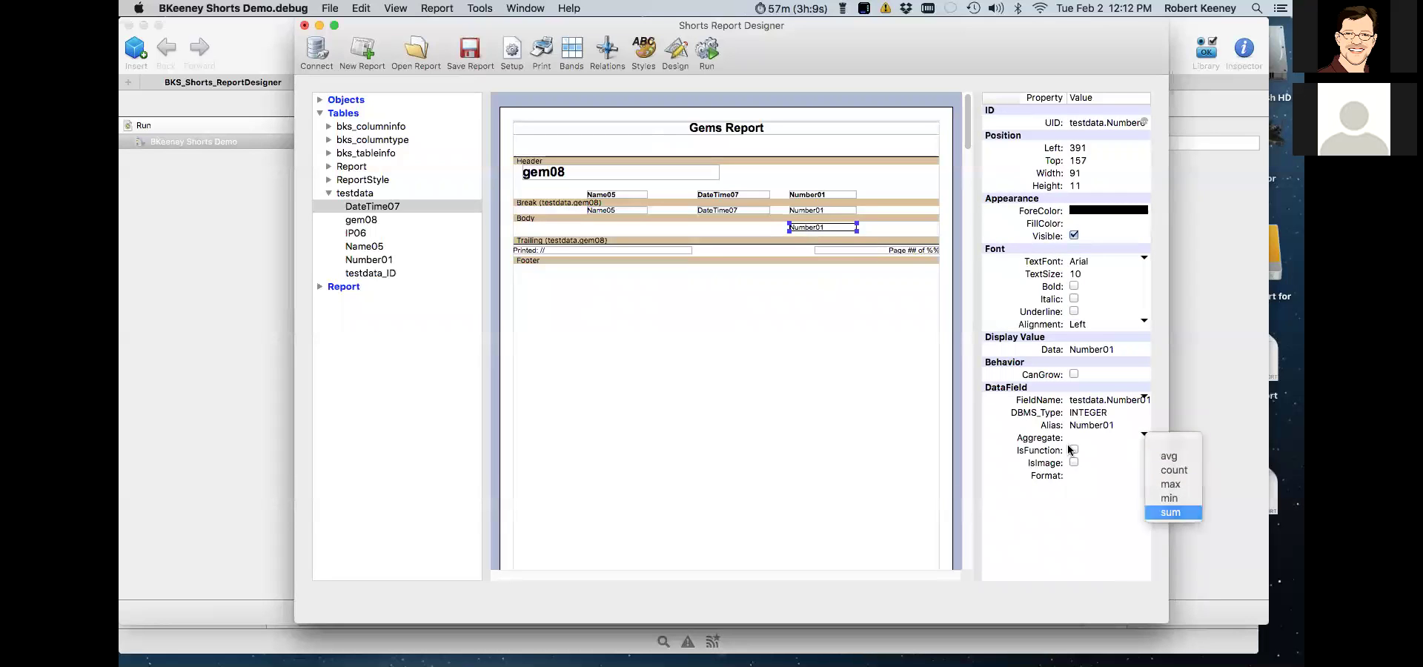
click(1171, 513)
click(756, 234)
click(707, 49)
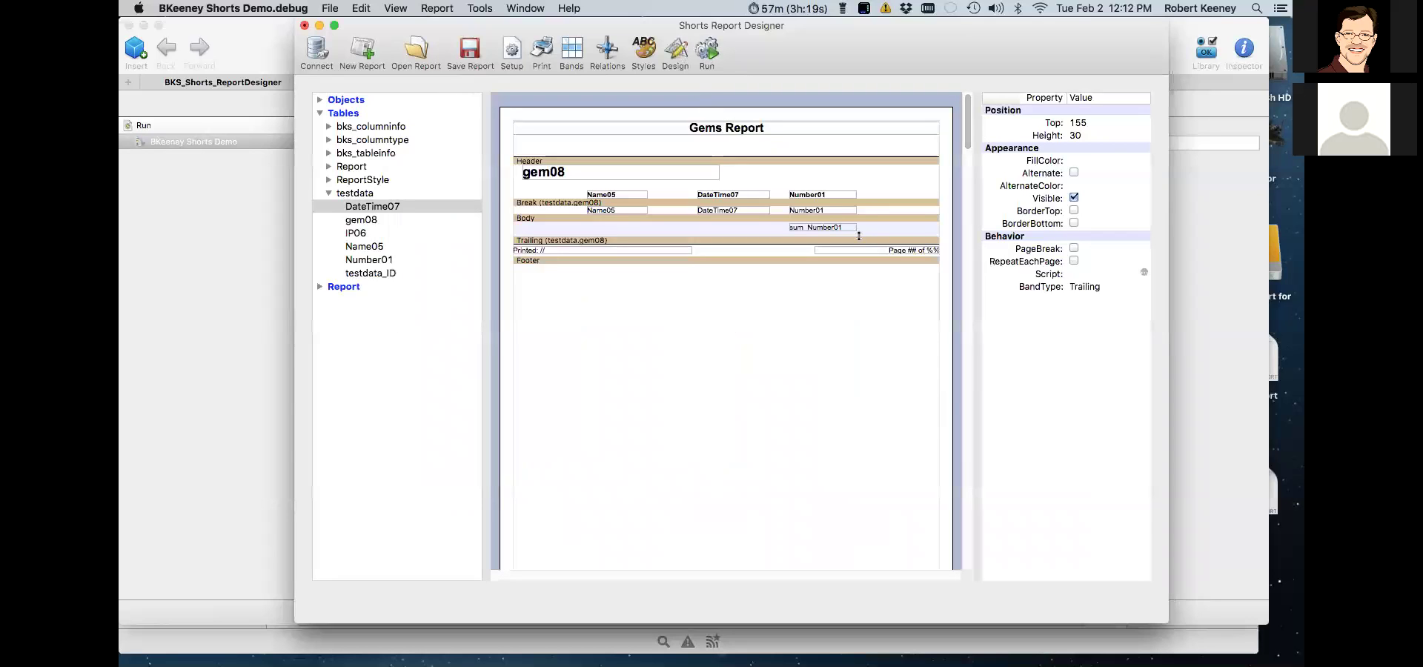
- Right-align the Number01 fields, format the sum as ###,###, and save the report
drag(864, 194, 845, 239)
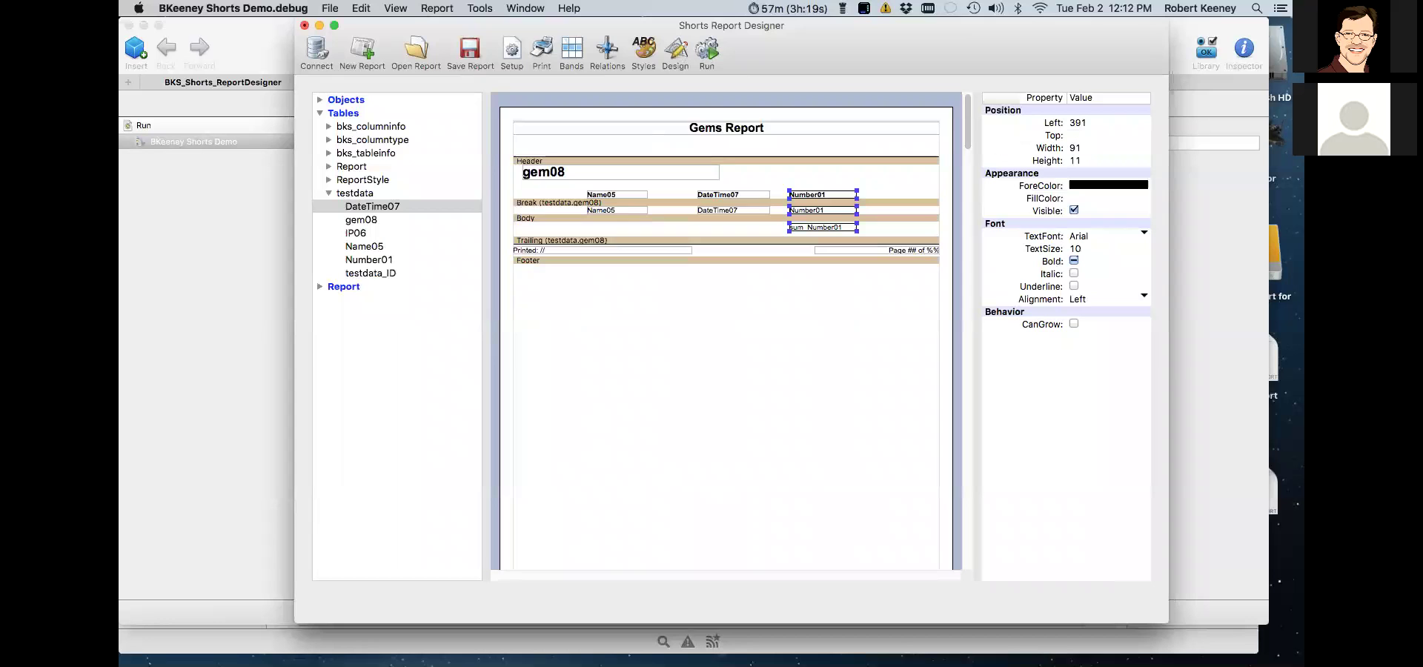
click(1144, 295)
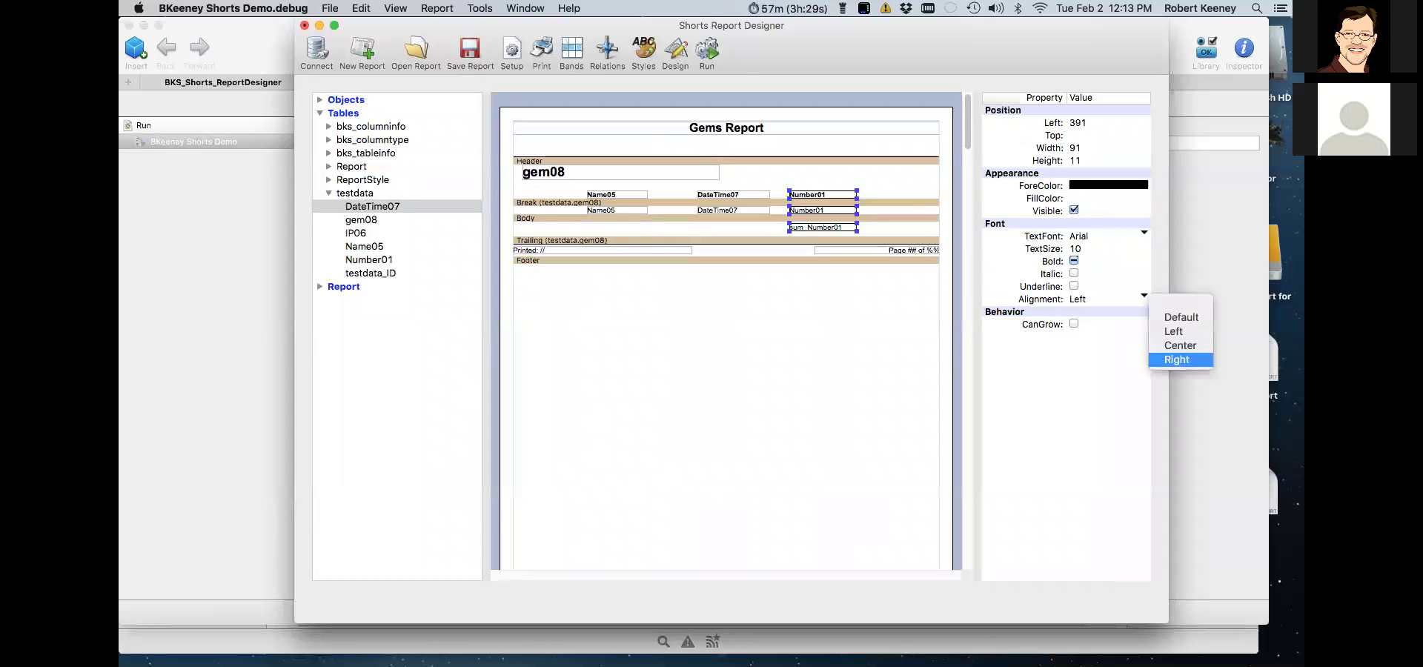
click(1178, 360)
click(883, 225)
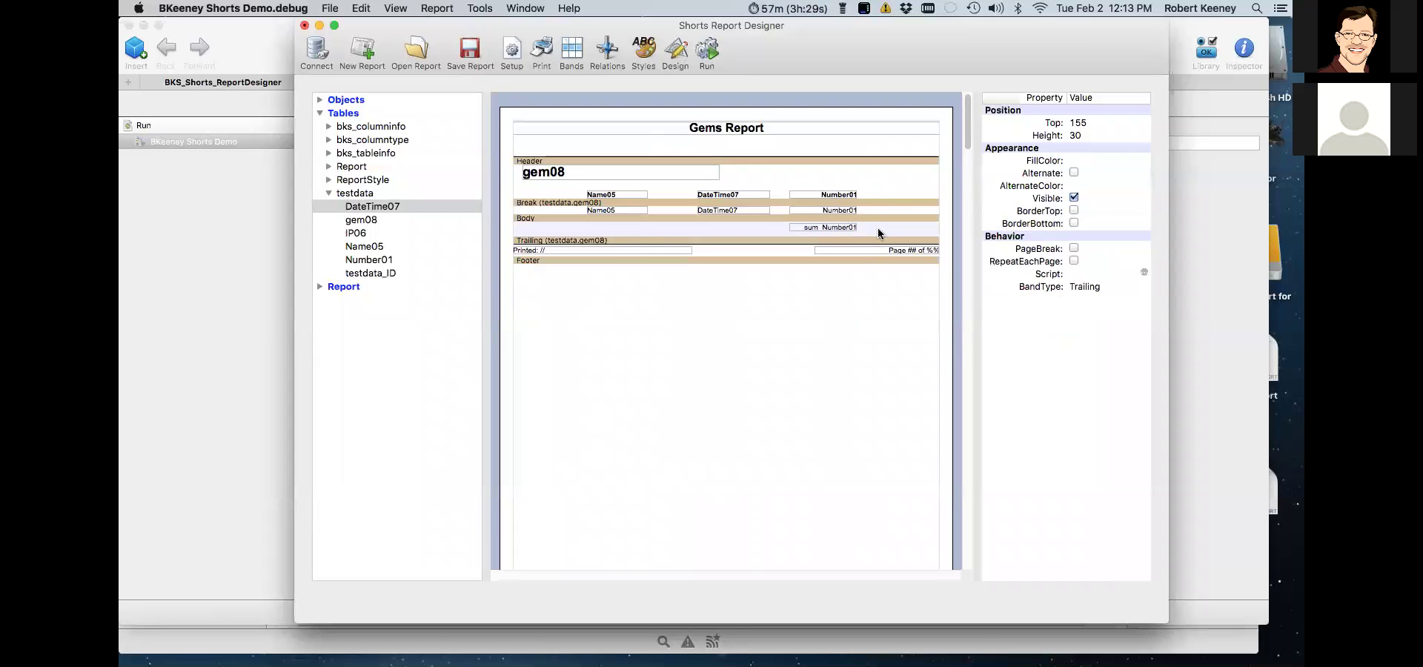
click(821, 226)
click(1076, 476)
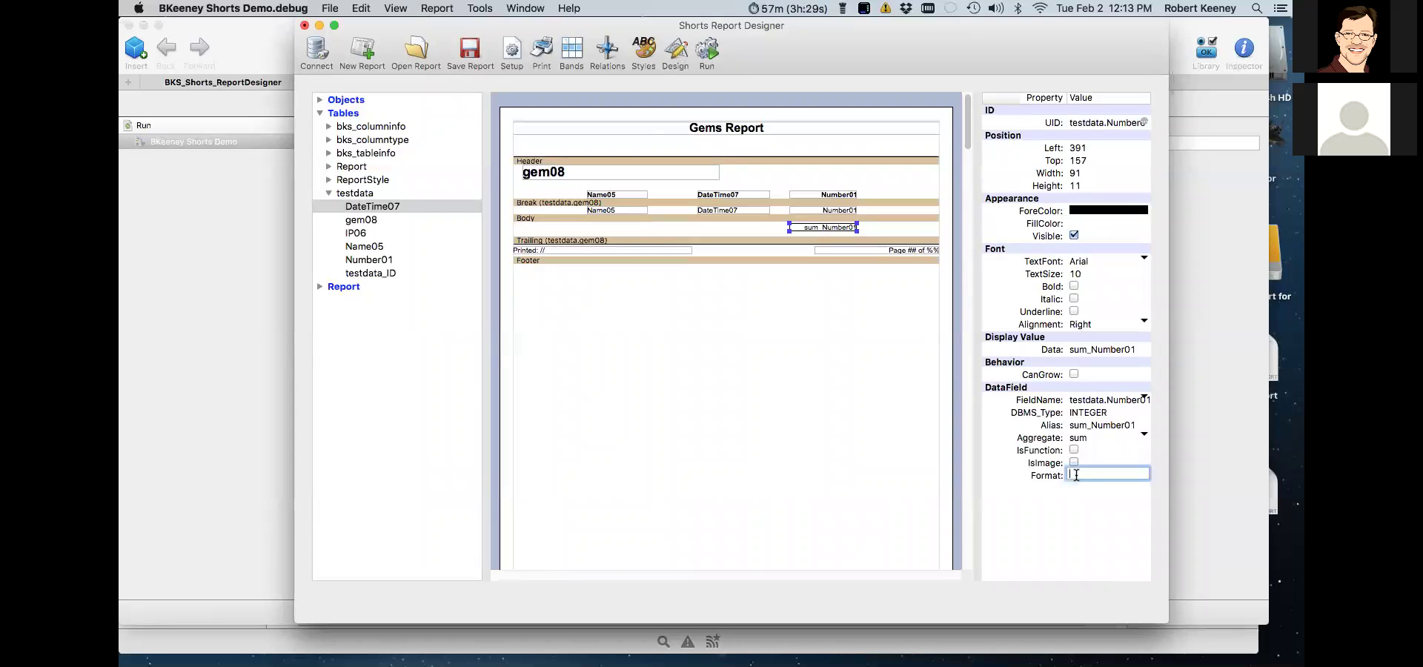
text(###,###)
click(752, 231)
key(super+s)
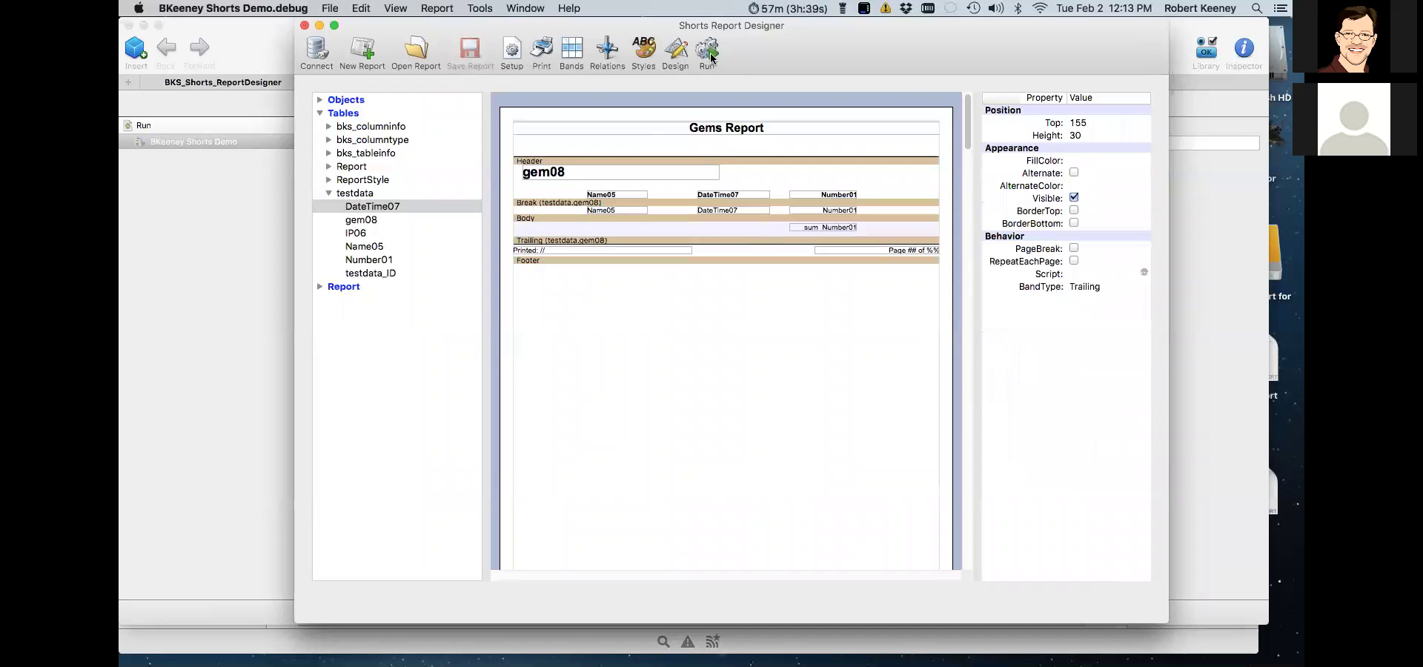
- Give DateTime07 the 2/2/2016 (D_ShortNone) date format and preview the report
click(736, 213)
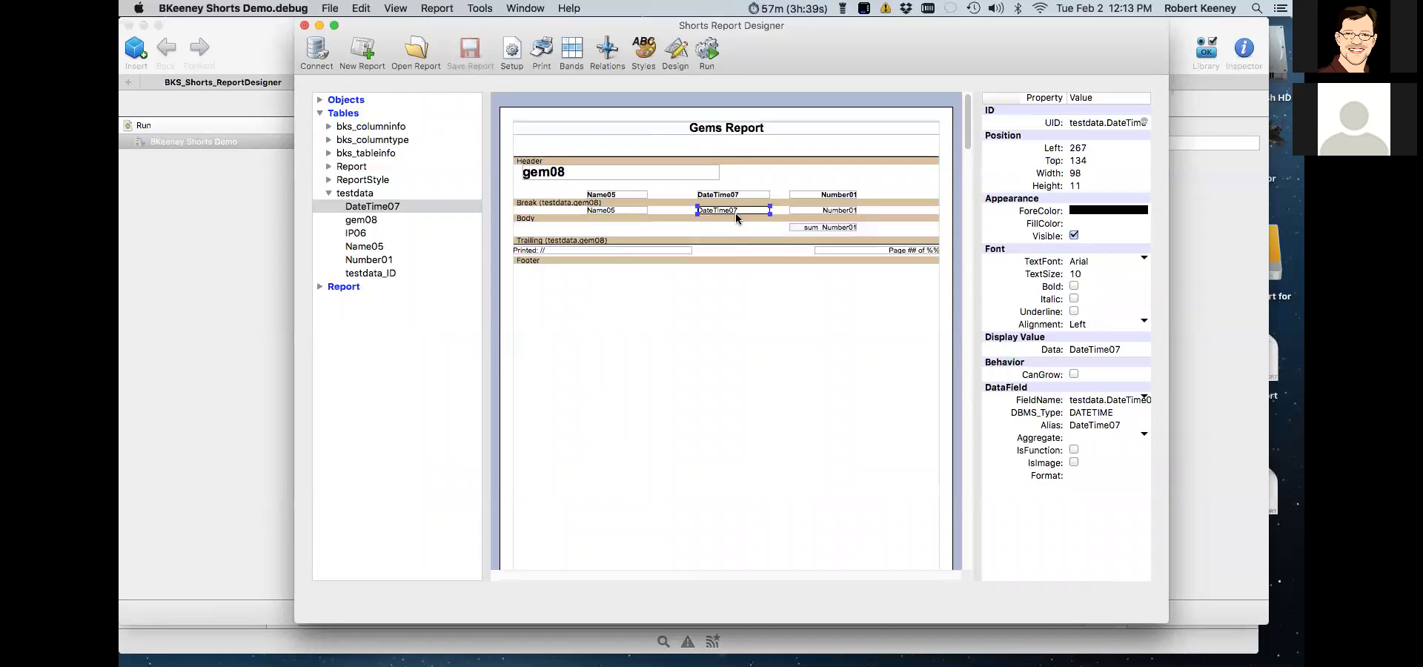
click(1096, 475)
click(1096, 475)
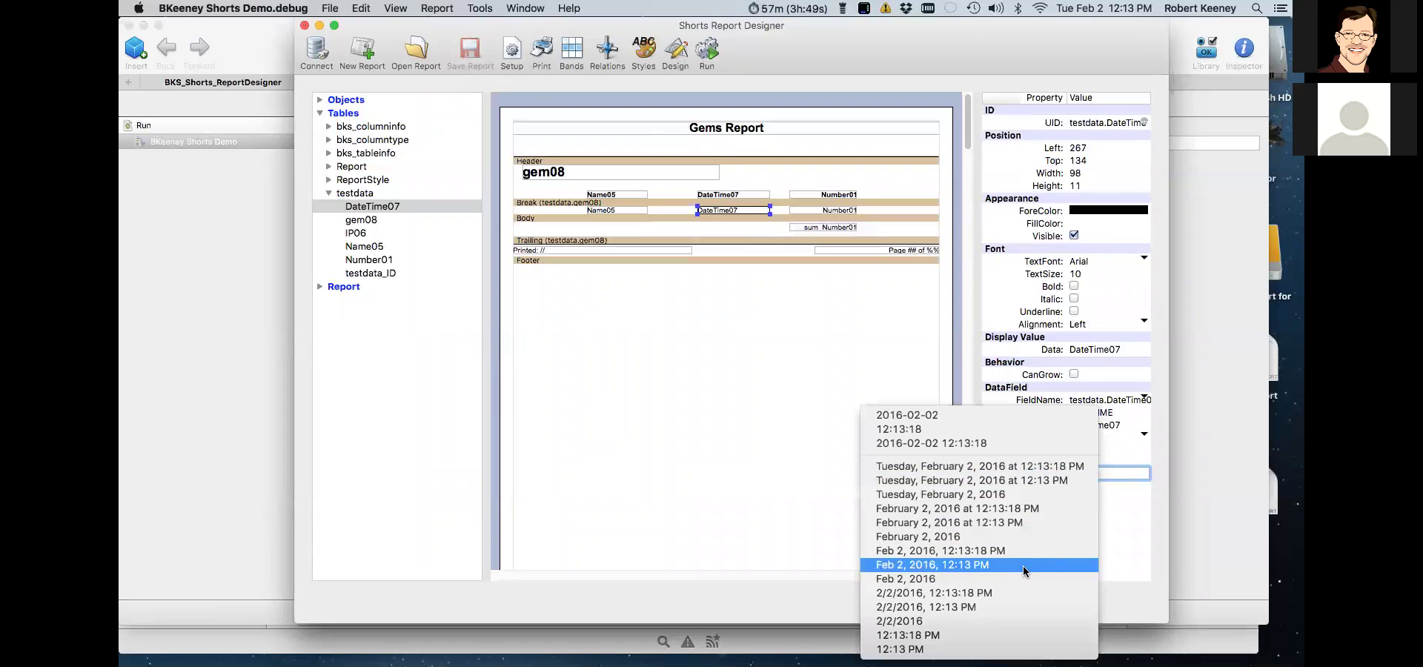
click(973, 625)
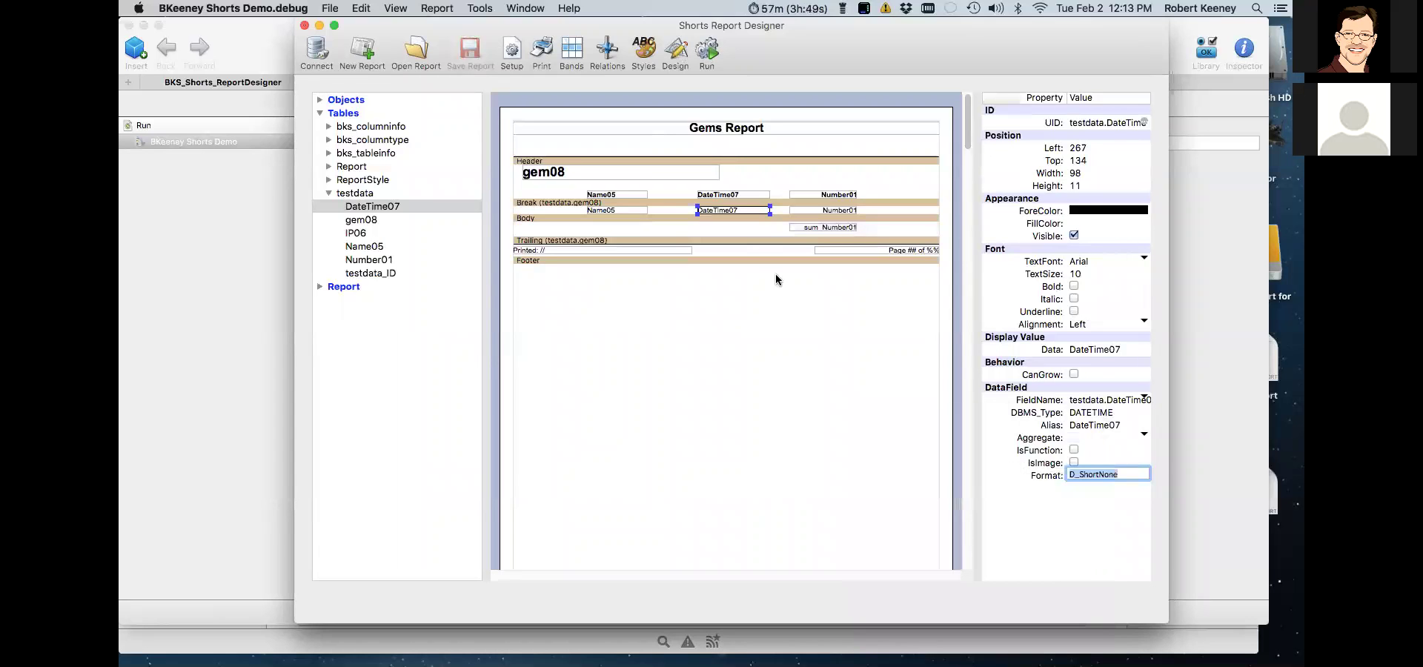
click(707, 50)
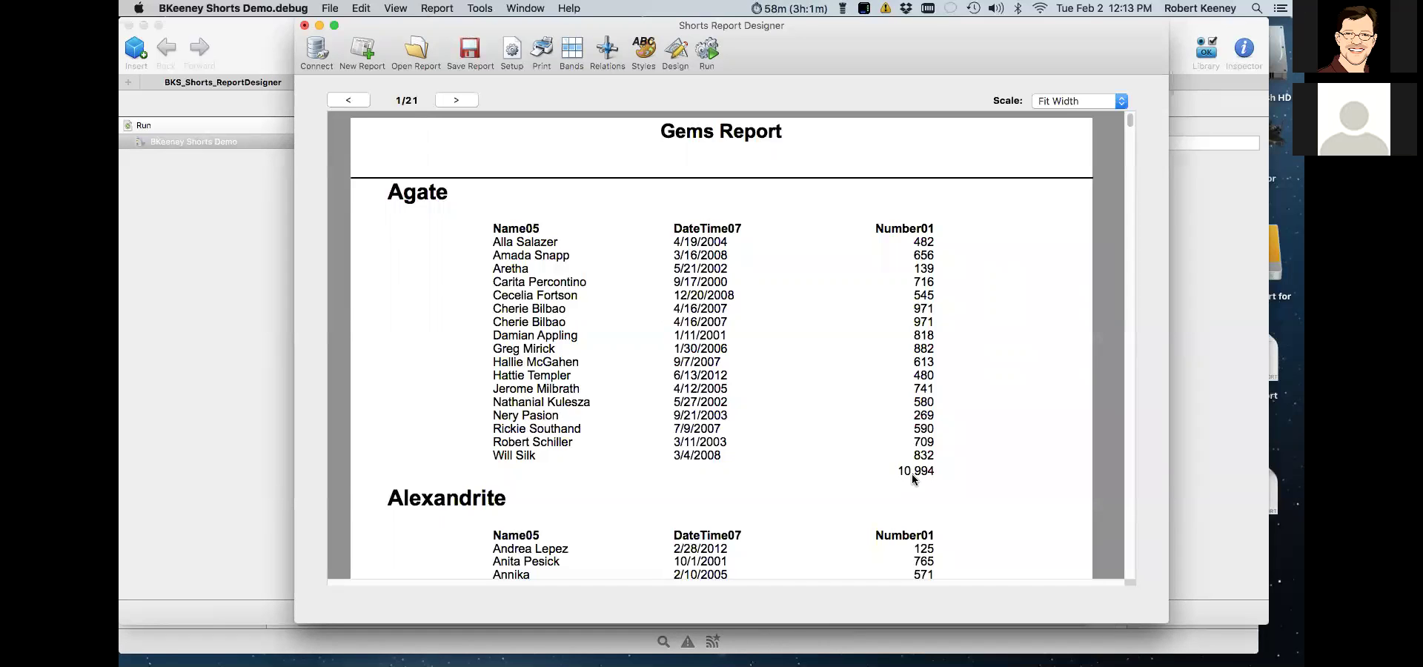
- Scroll the preview to check dates and group totals, then return to the design layout
scroll(944, 410, down, 2)
scroll(943, 408, down, 5)
click(685, 61)
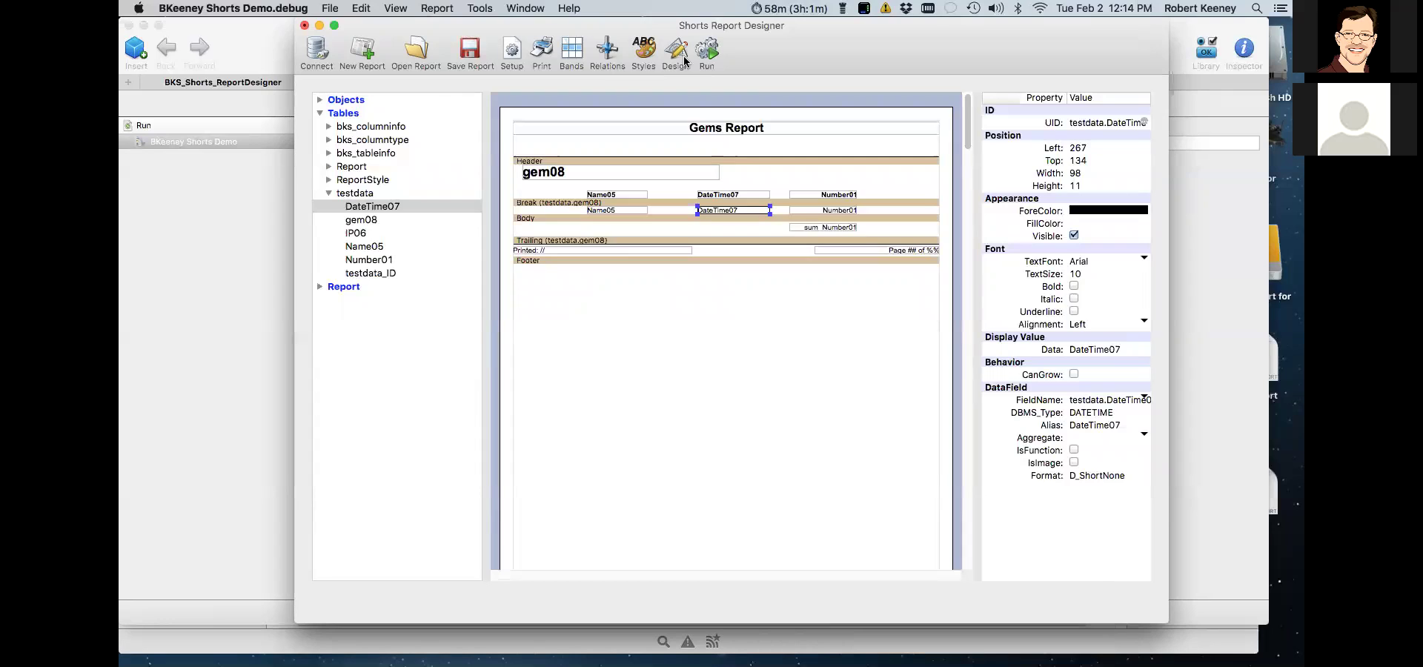
- In the Body band script, insert Get Integer Value for testdata.Number011
click(890, 212)
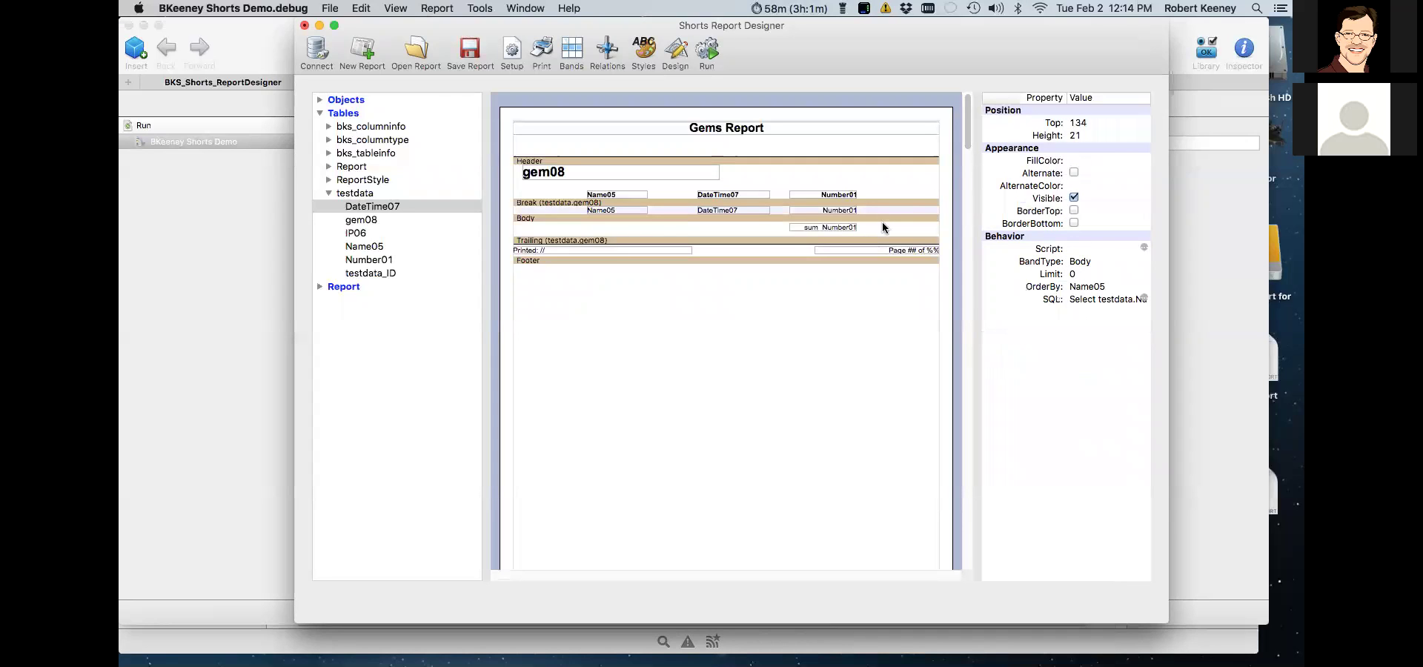
click(1143, 246)
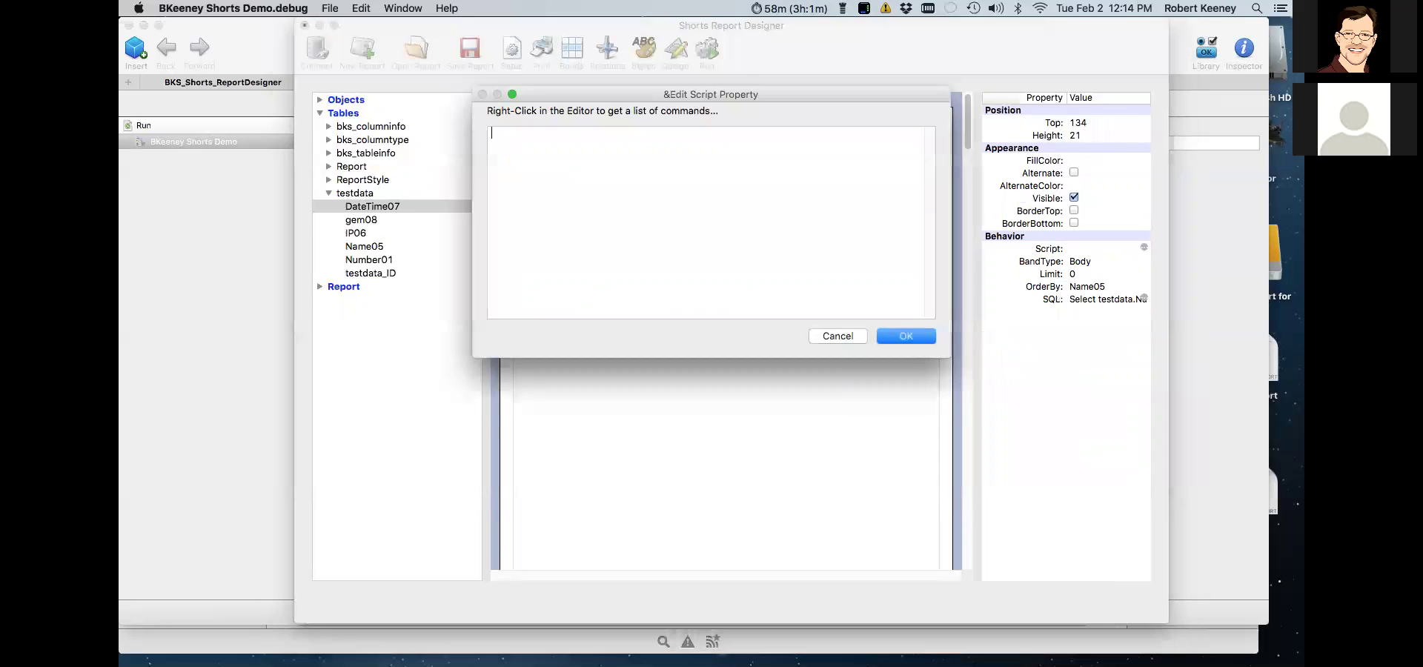
right_click(557, 145)
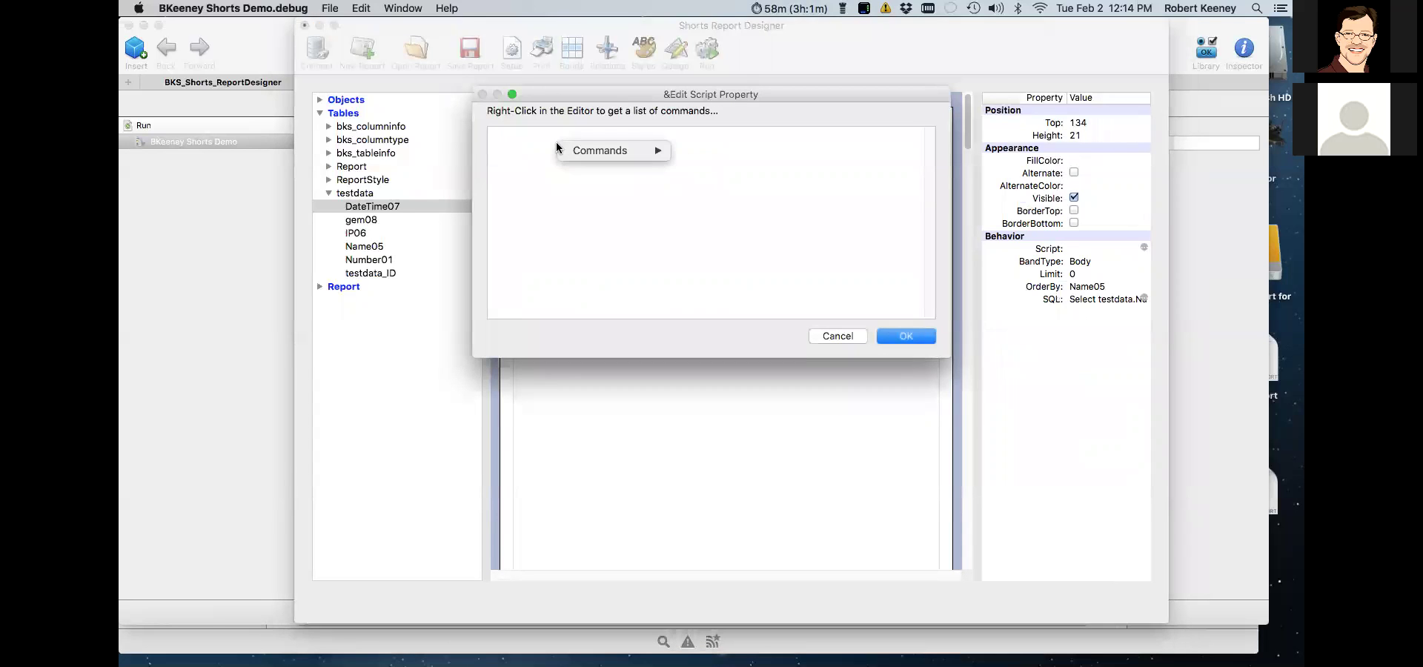
mouse_move(614, 153)
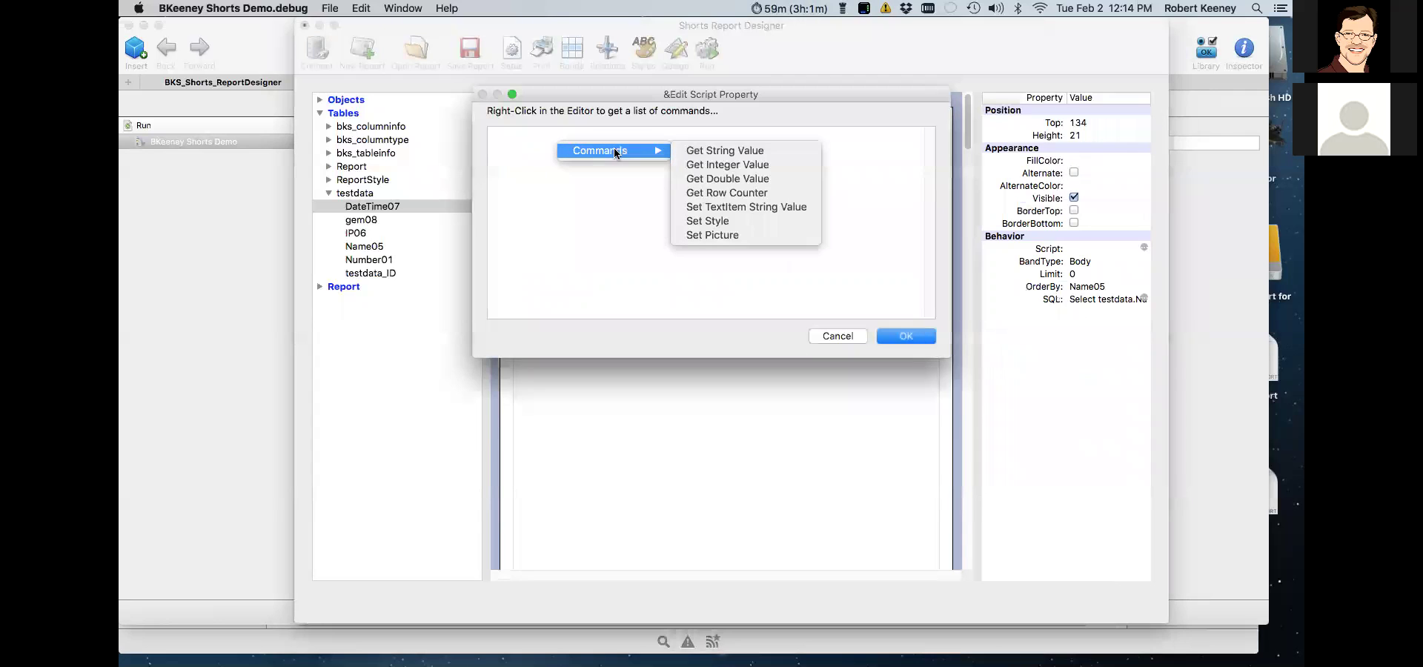
click(757, 164)
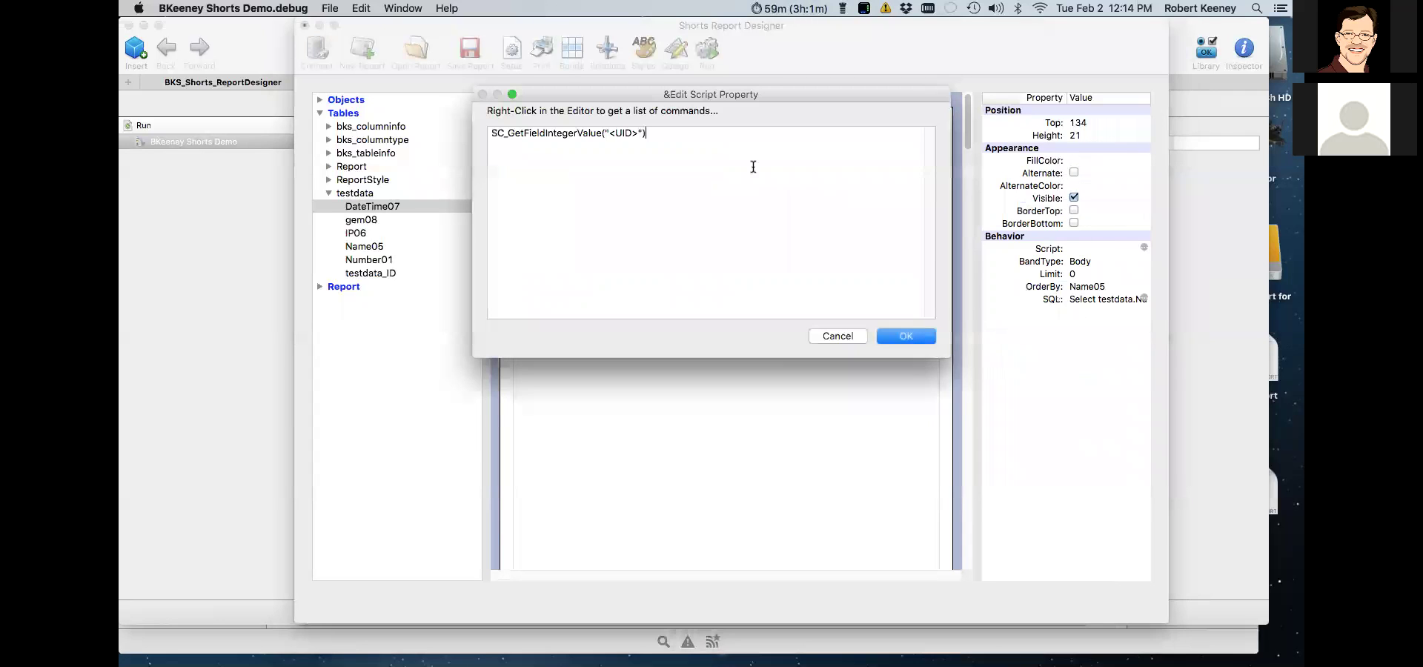
right_click(621, 136)
mouse_move(652, 141)
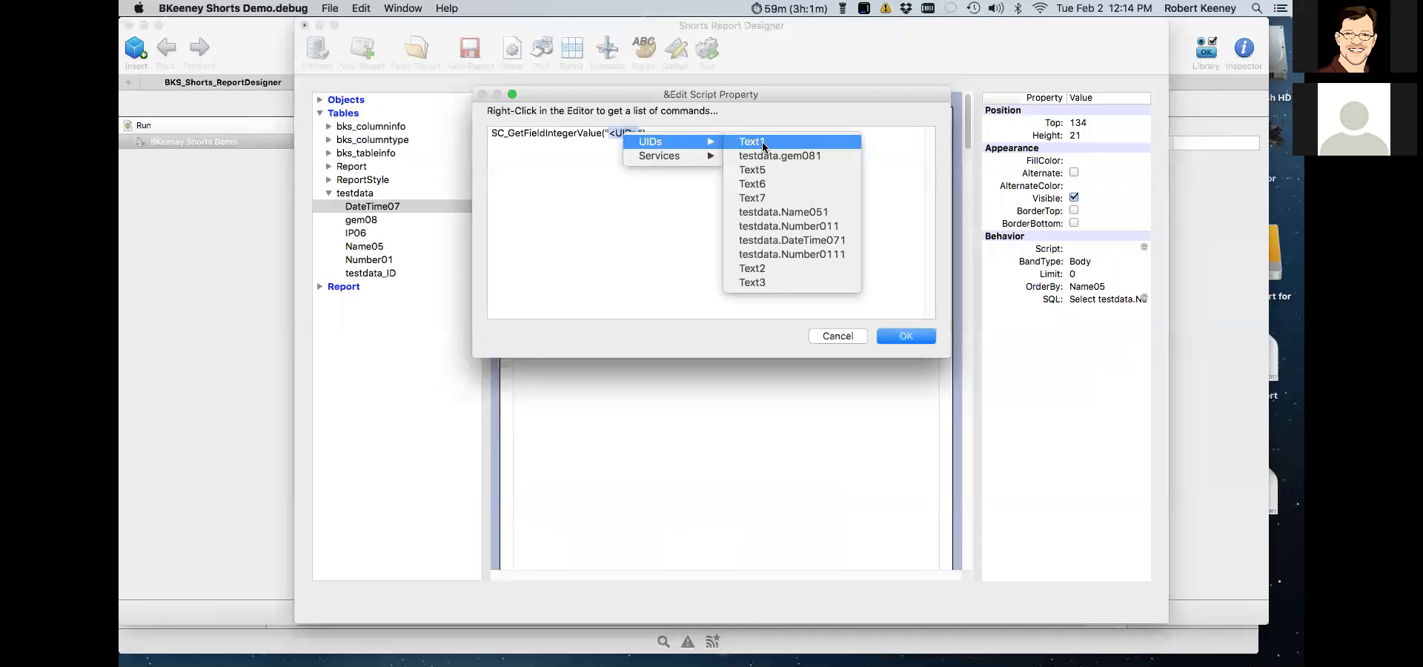
click(777, 226)
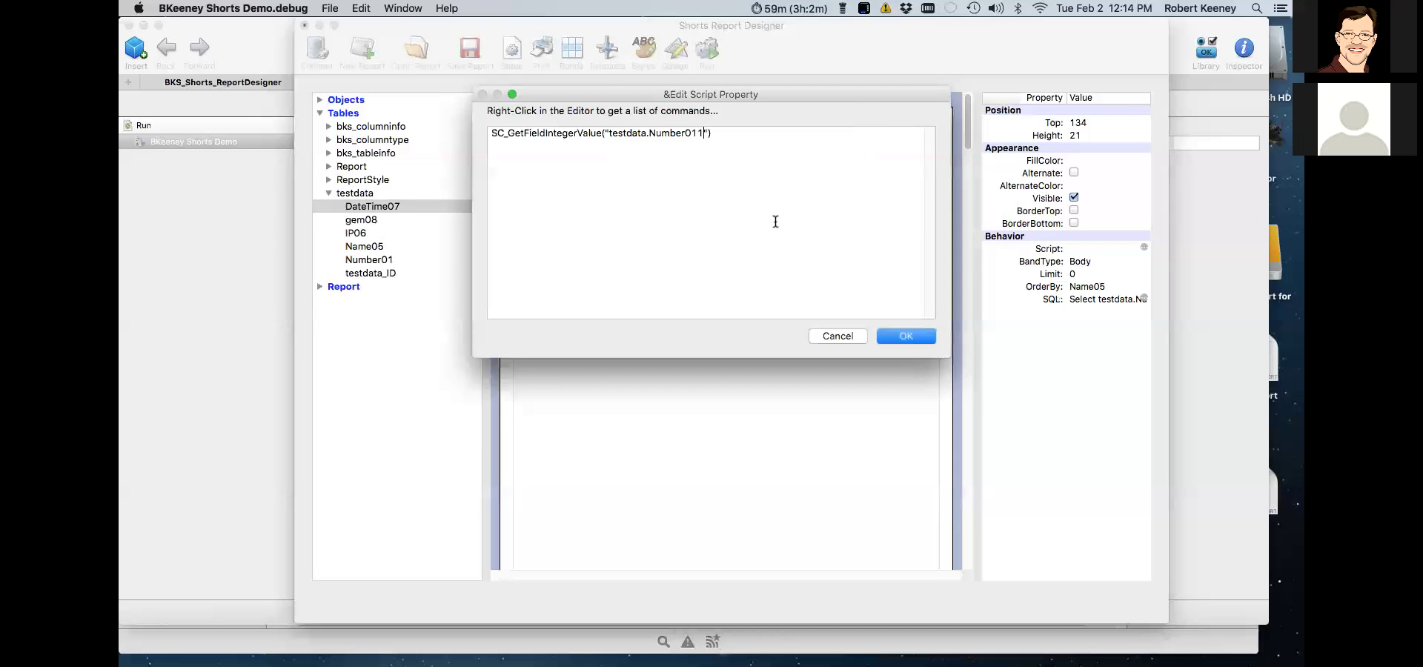
- Store the value in integer i and add 'if i > 500 then return'
click(493, 132)
text(dim i as in)
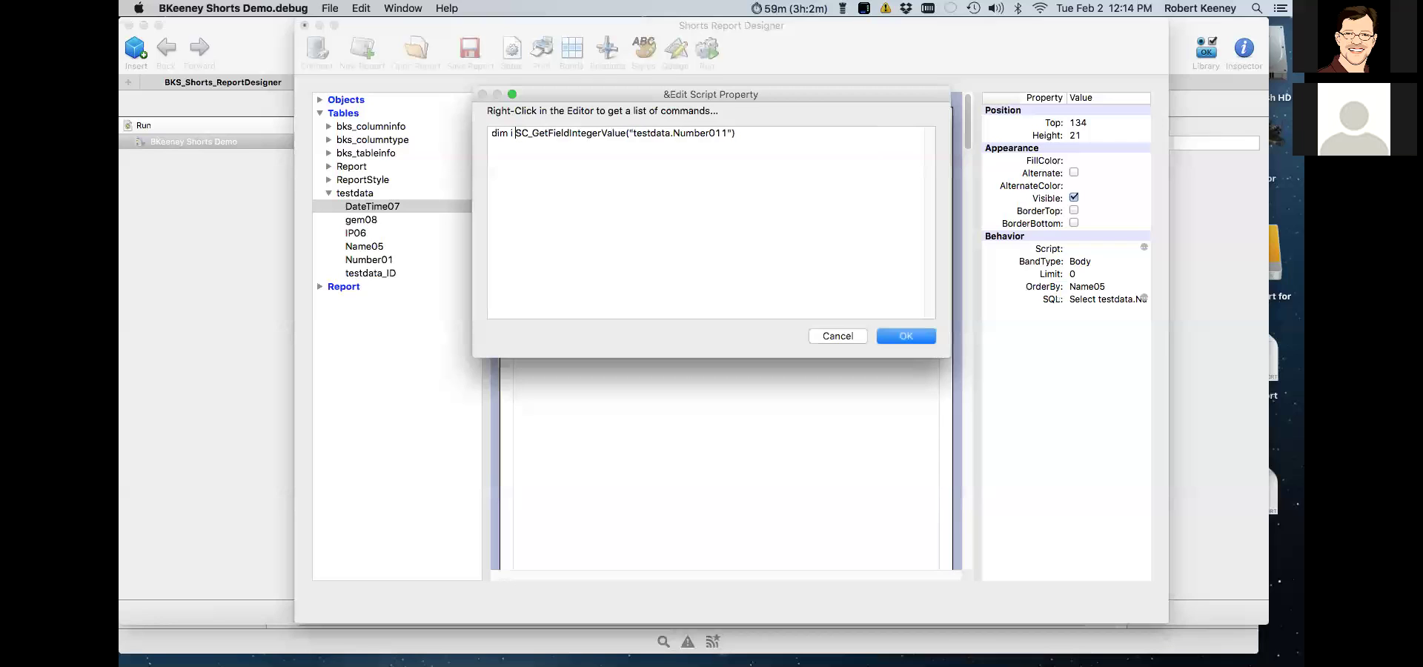
text(teger = )
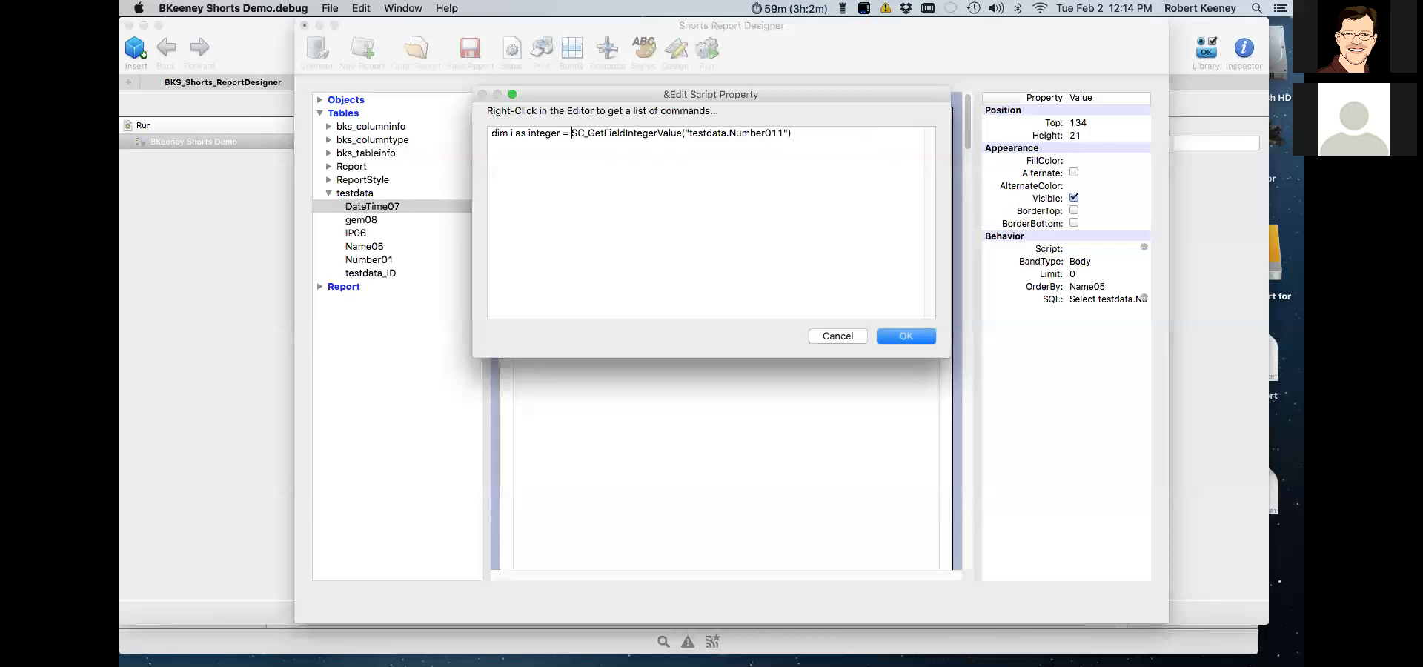
text(if i > 500 then return)
key(Return)
- Add Set Style for testdata.Number011 with Red Text Align Right, then save the report
right_click(499, 182)
mouse_move(578, 188)
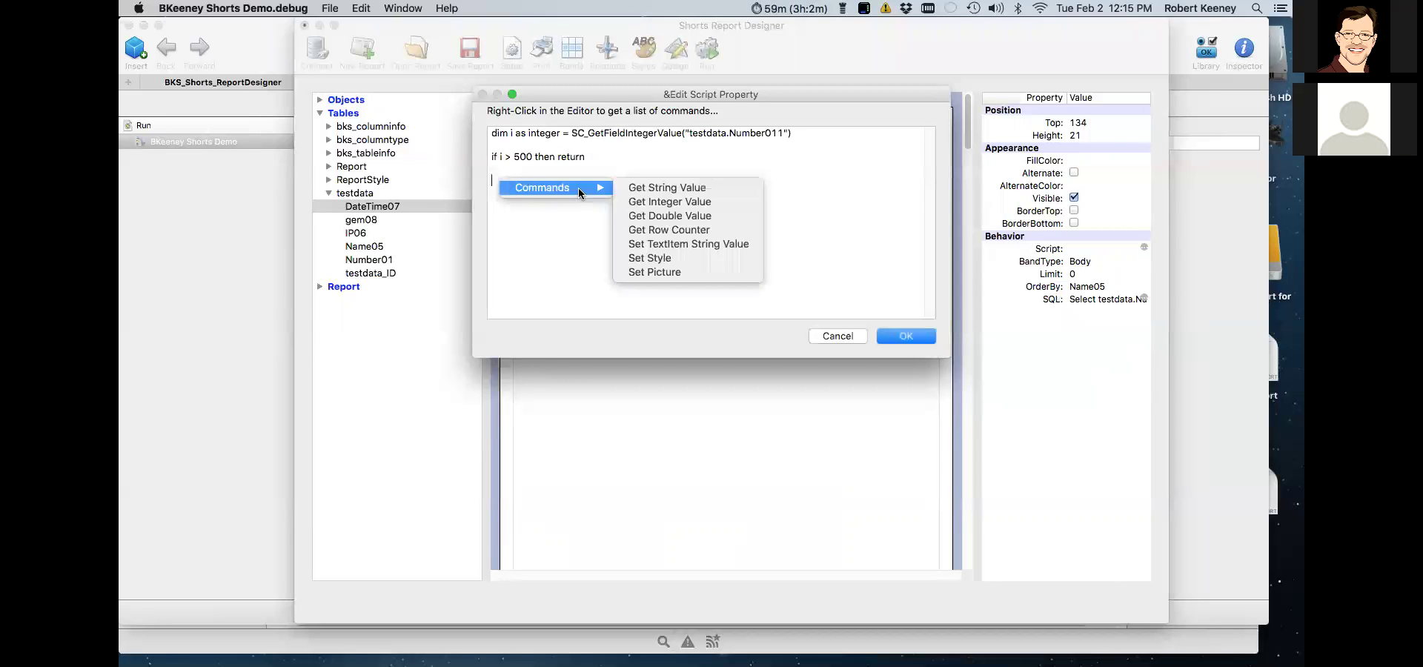
click(688, 258)
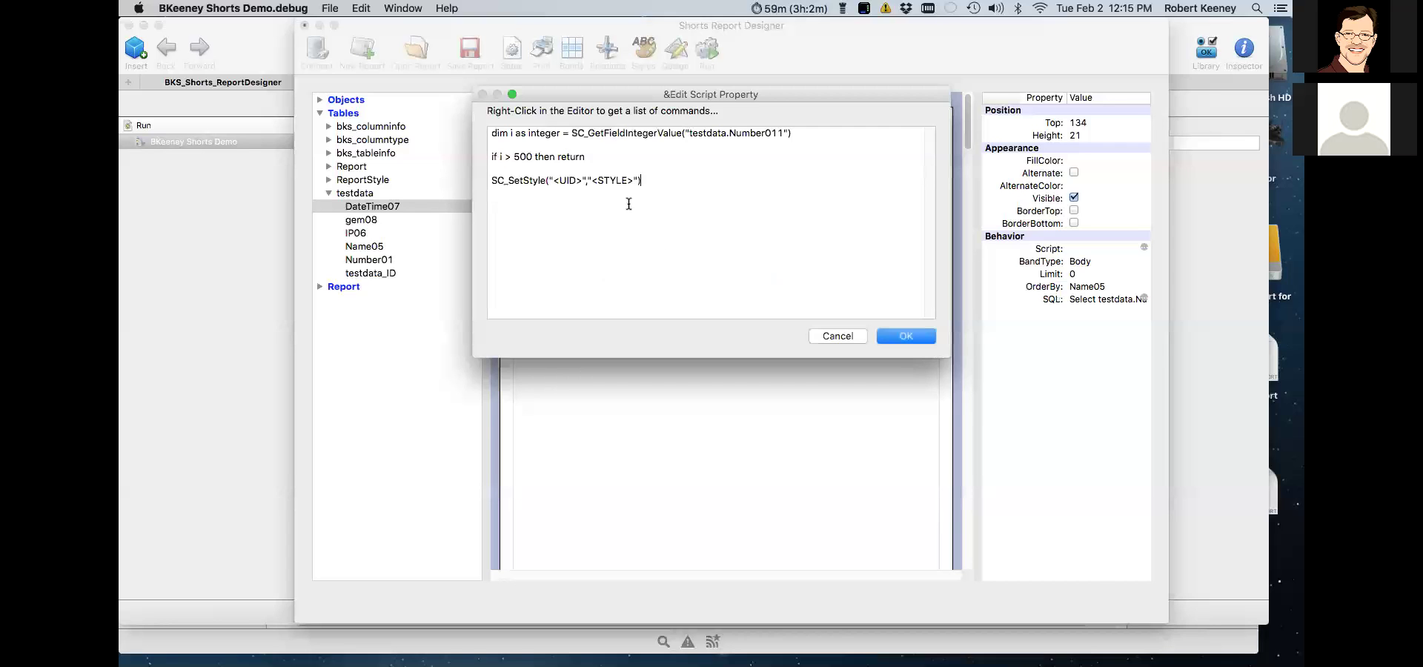
double_click(571, 182)
right_click(571, 182)
mouse_move(630, 186)
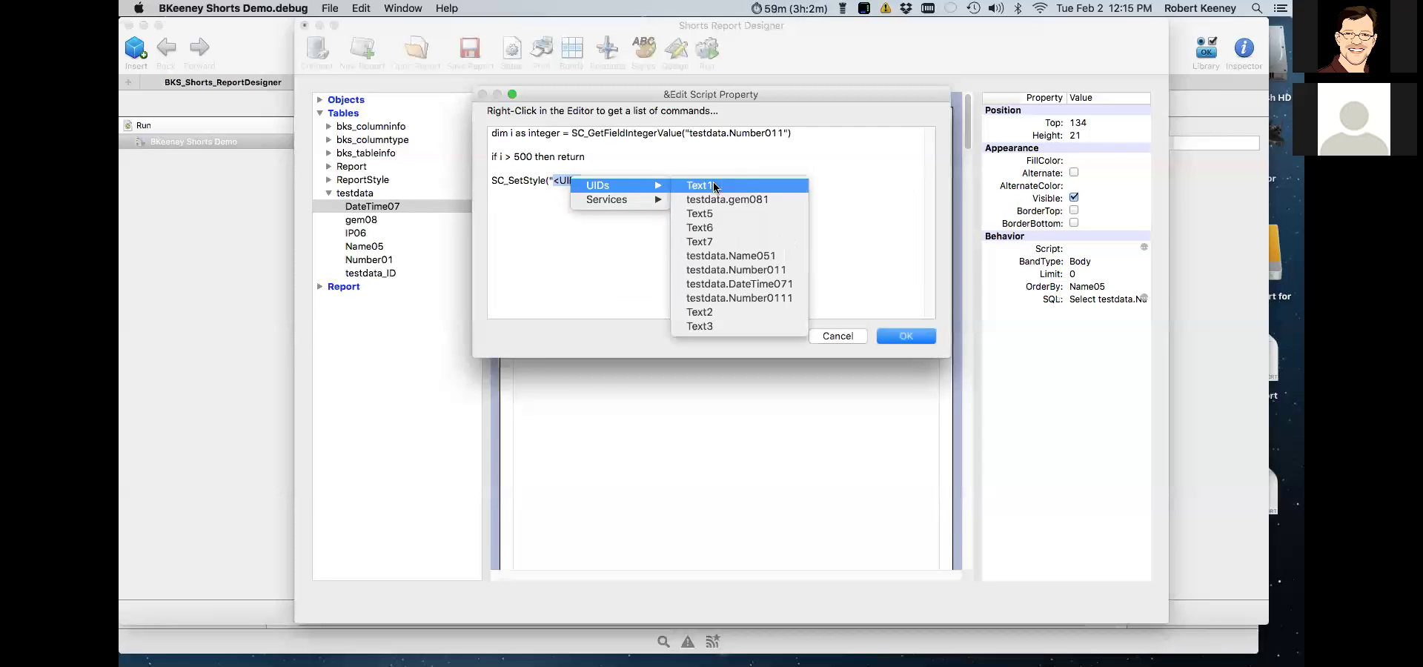
click(732, 269)
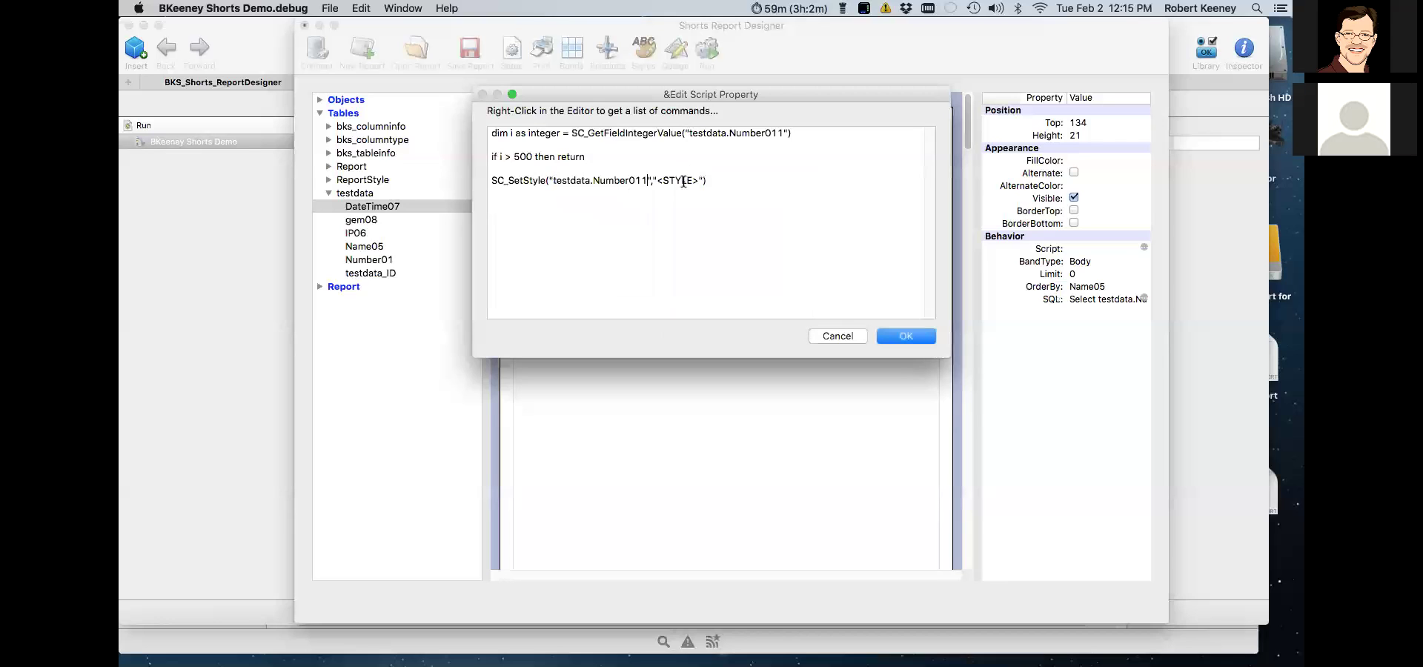
double_click(678, 181)
right_click(677, 180)
mouse_move(712, 186)
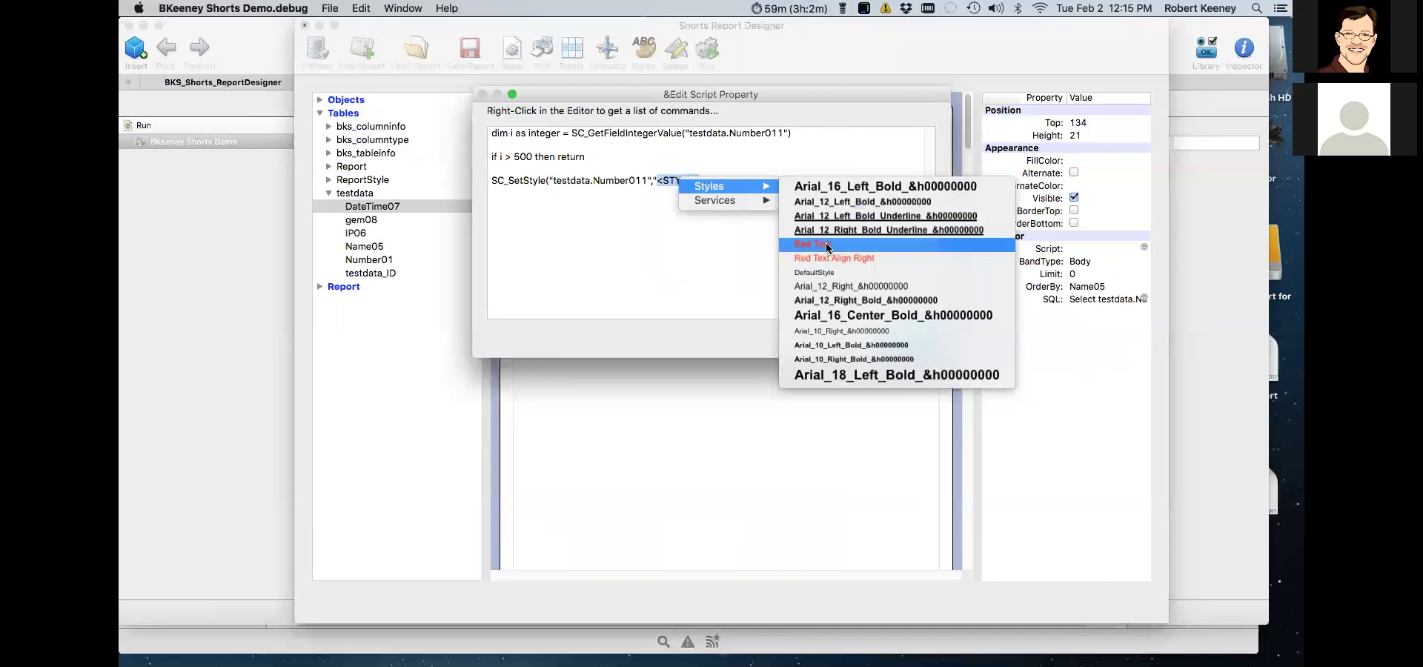
click(859, 260)
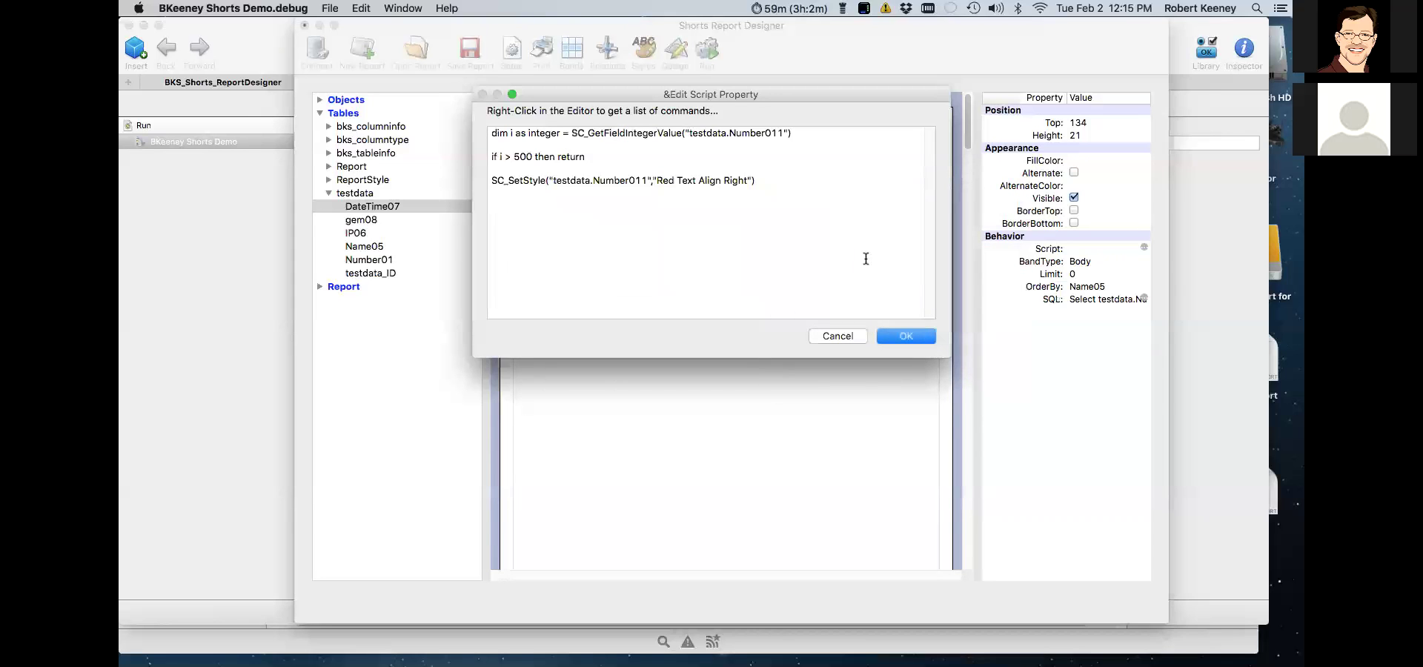
click(897, 334)
click(479, 59)
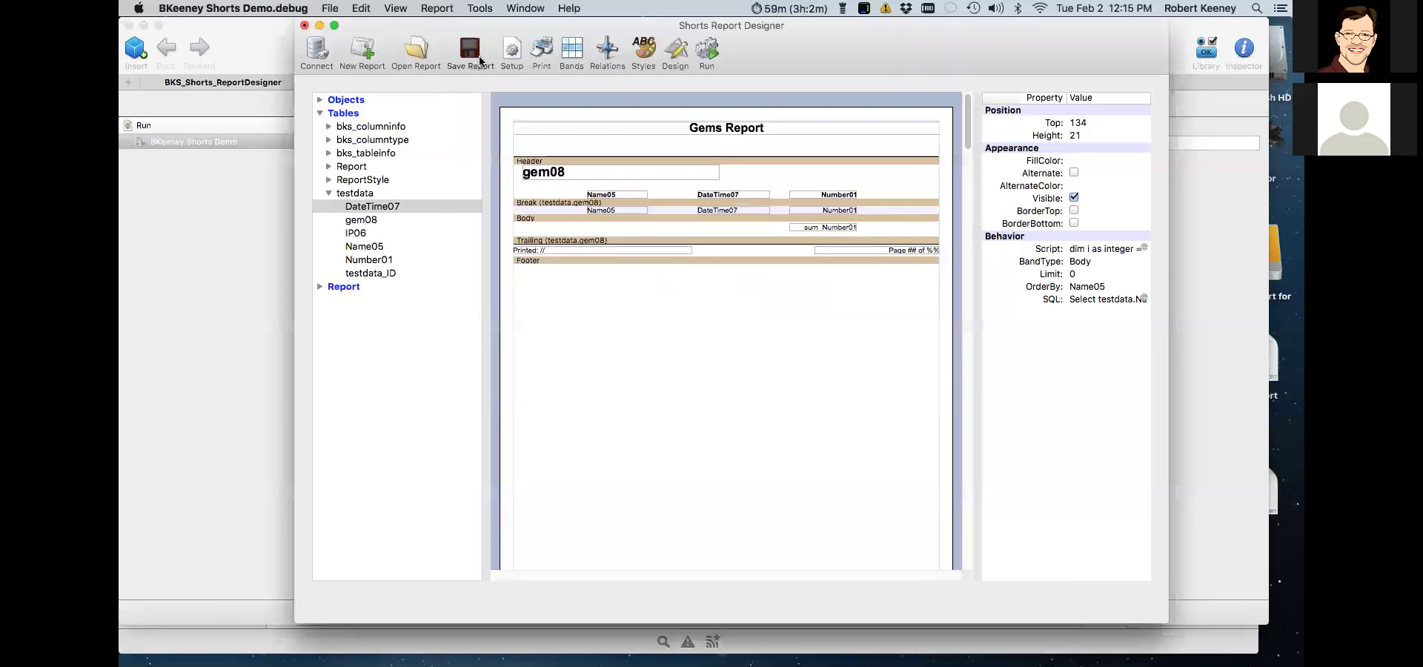
click(709, 50)
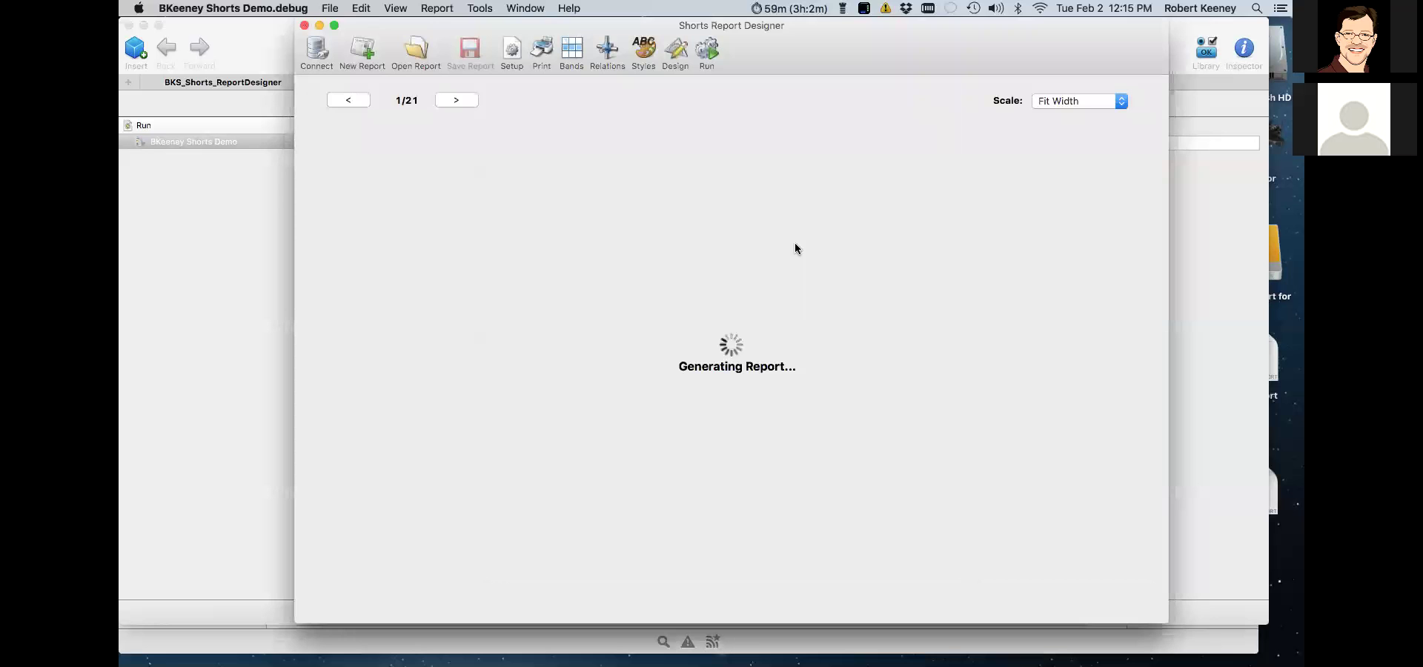
scroll(795, 245, up, 5)
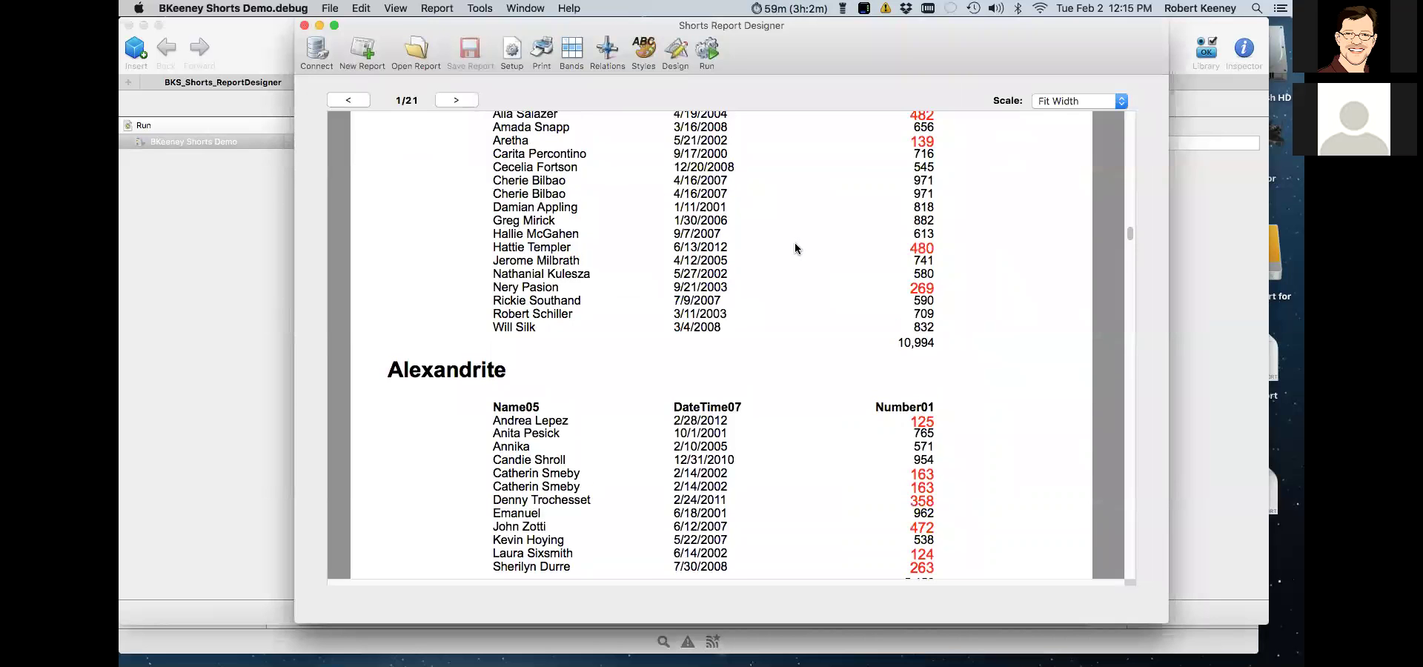
scroll(795, 243, up, 2)
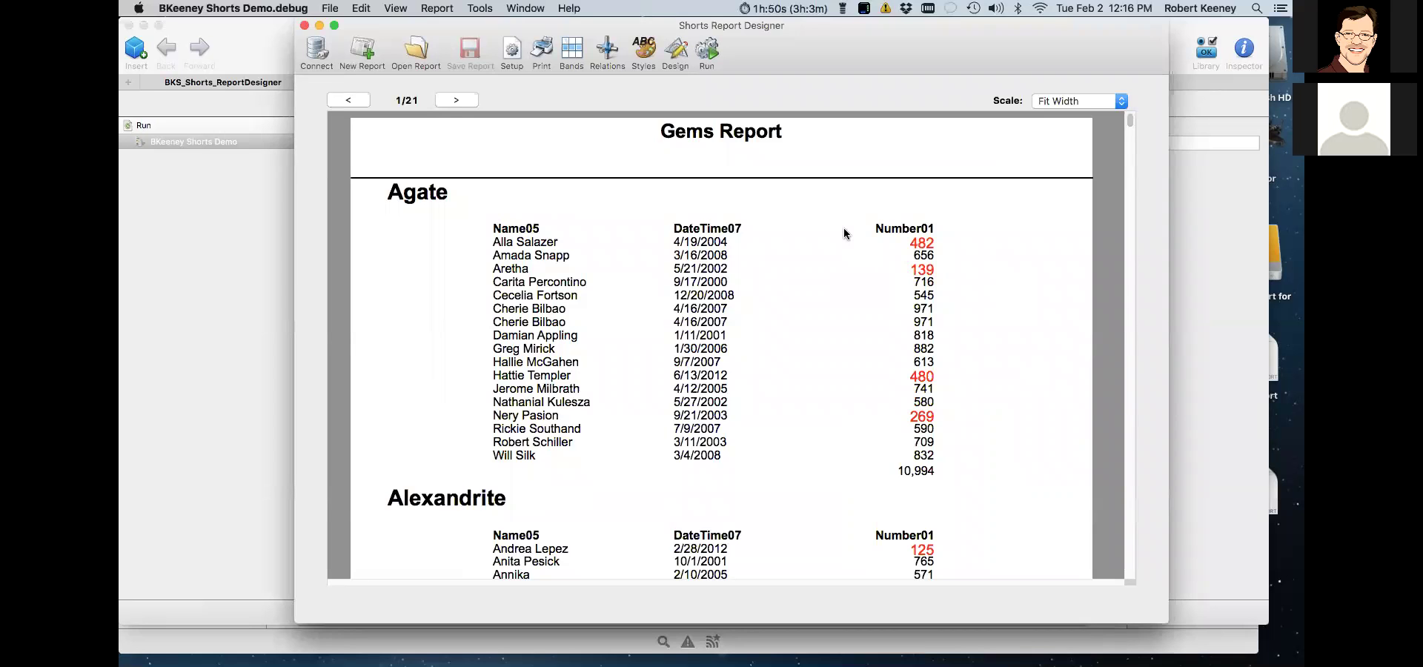
click(459, 100)
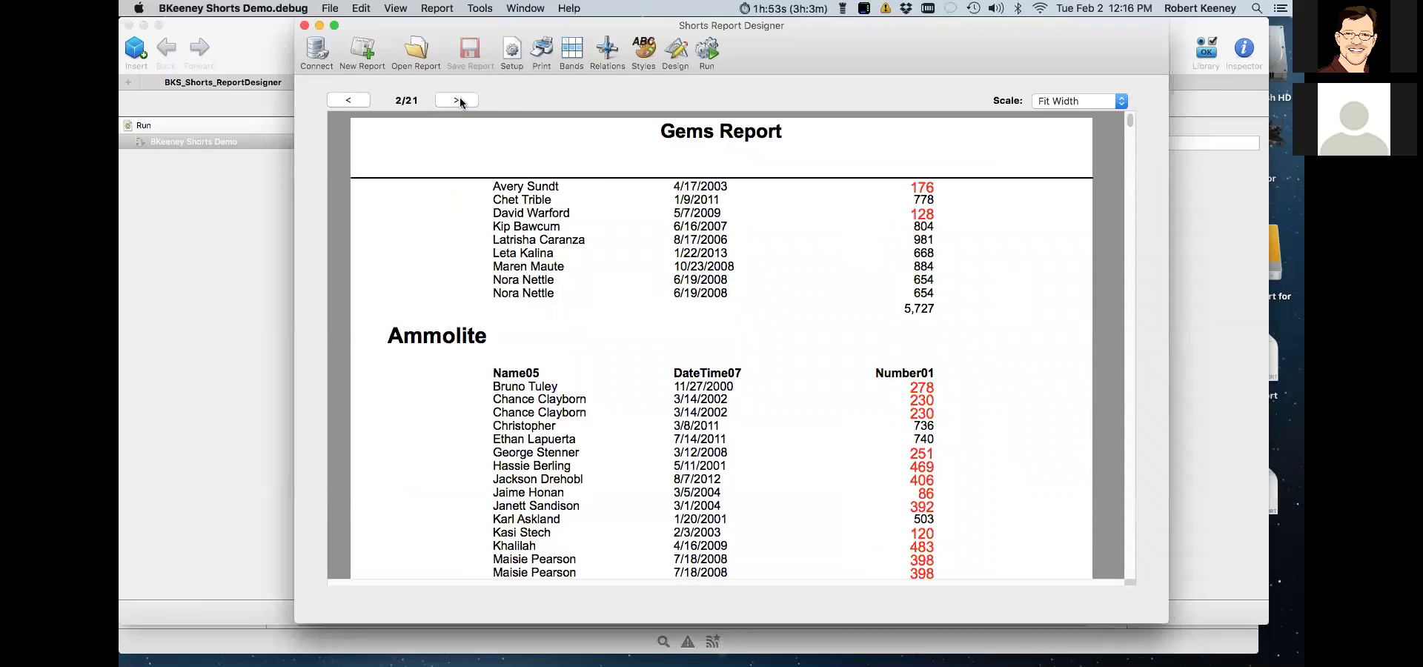
click(676, 50)
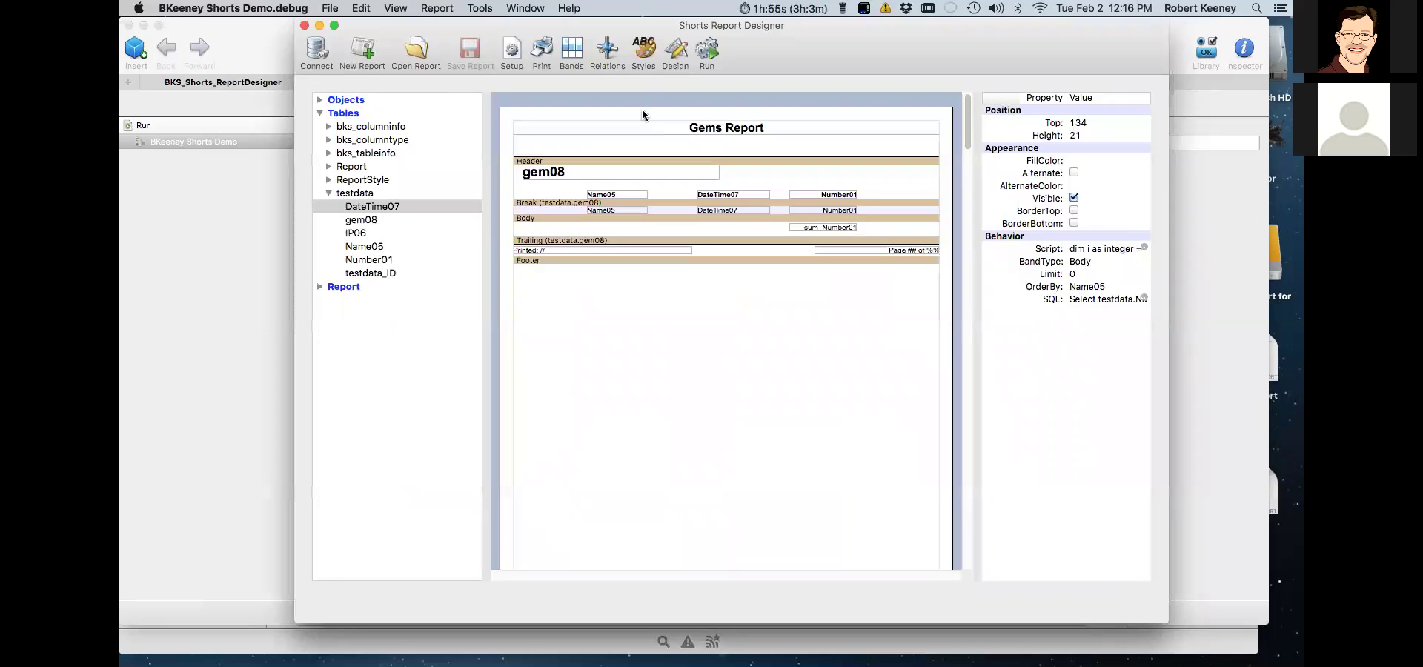
click(647, 57)
click(507, 261)
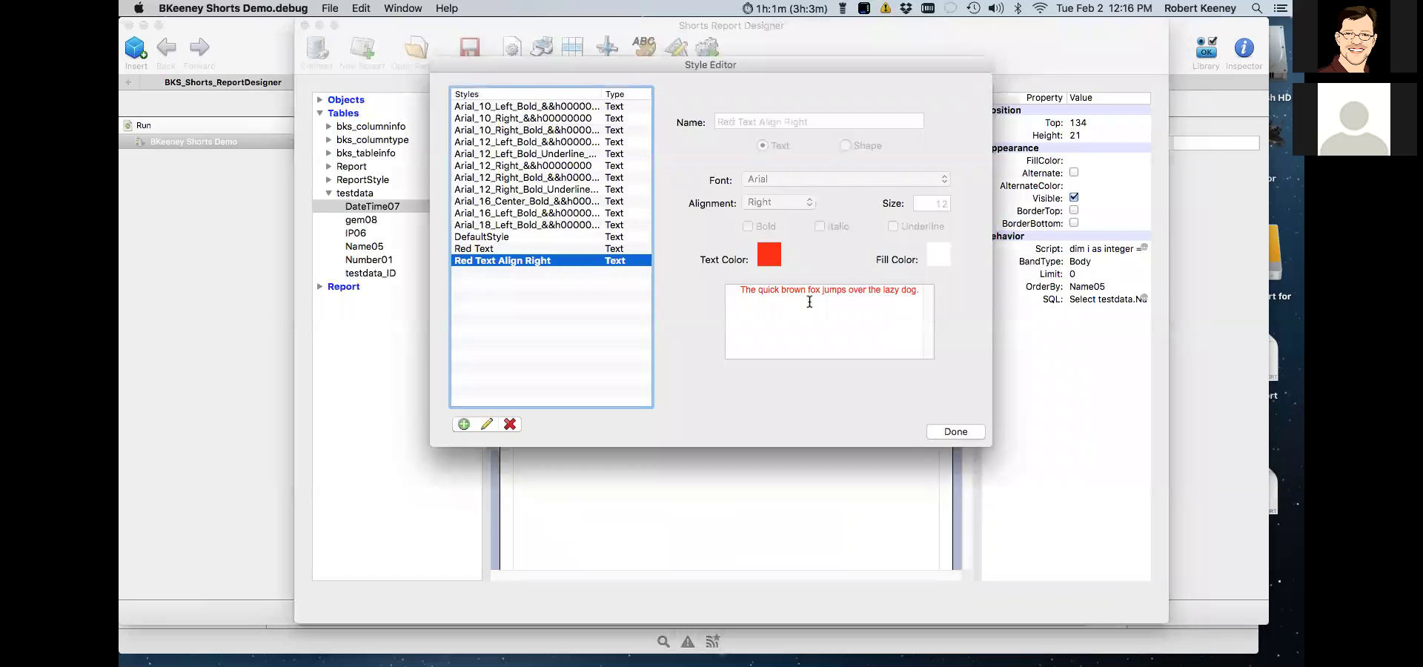
click(955, 432)
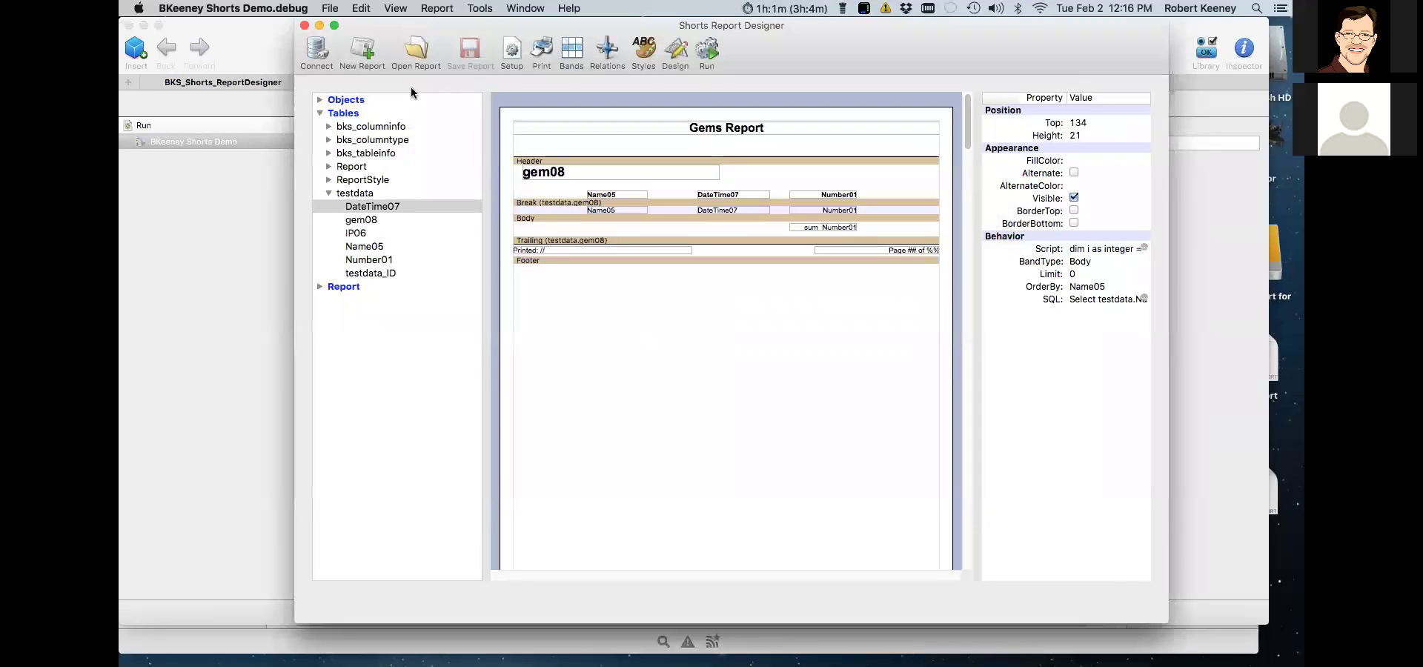
click(438, 8)
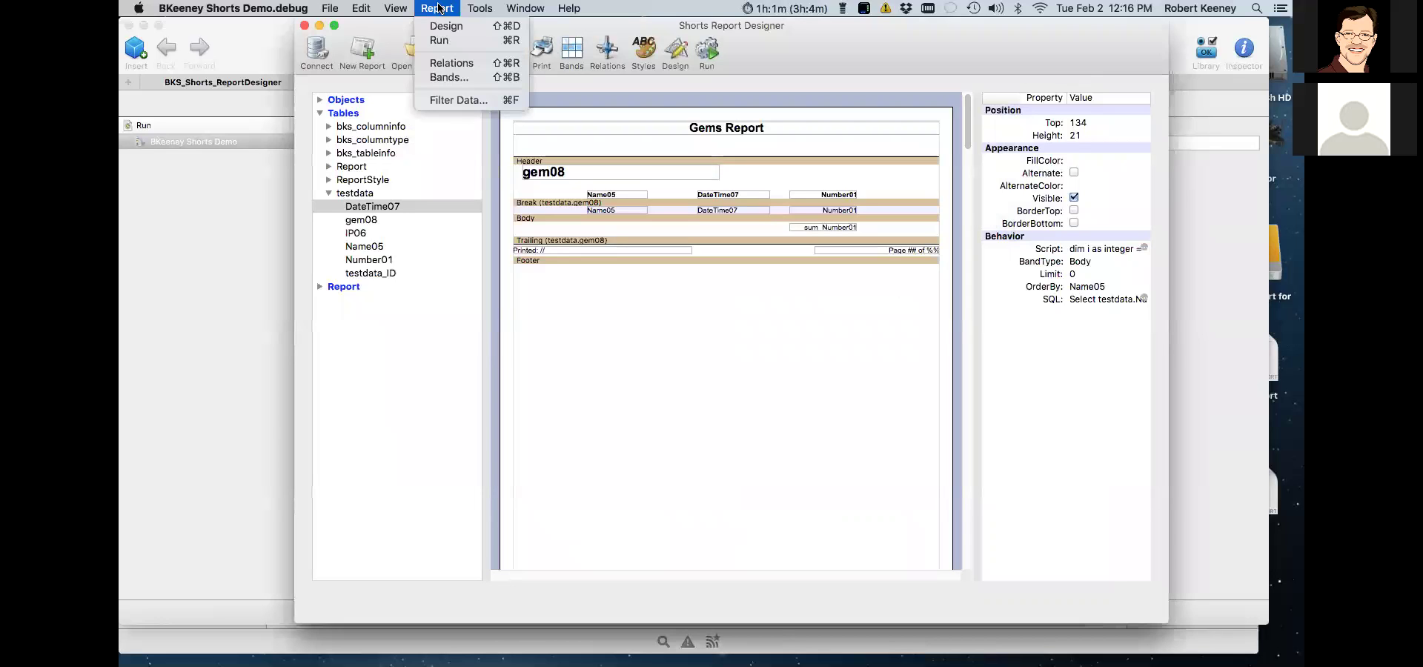
- In Relations, allow tables outside the report and choose testdata and bks_columninfo
click(446, 65)
click(511, 93)
click(513, 94)
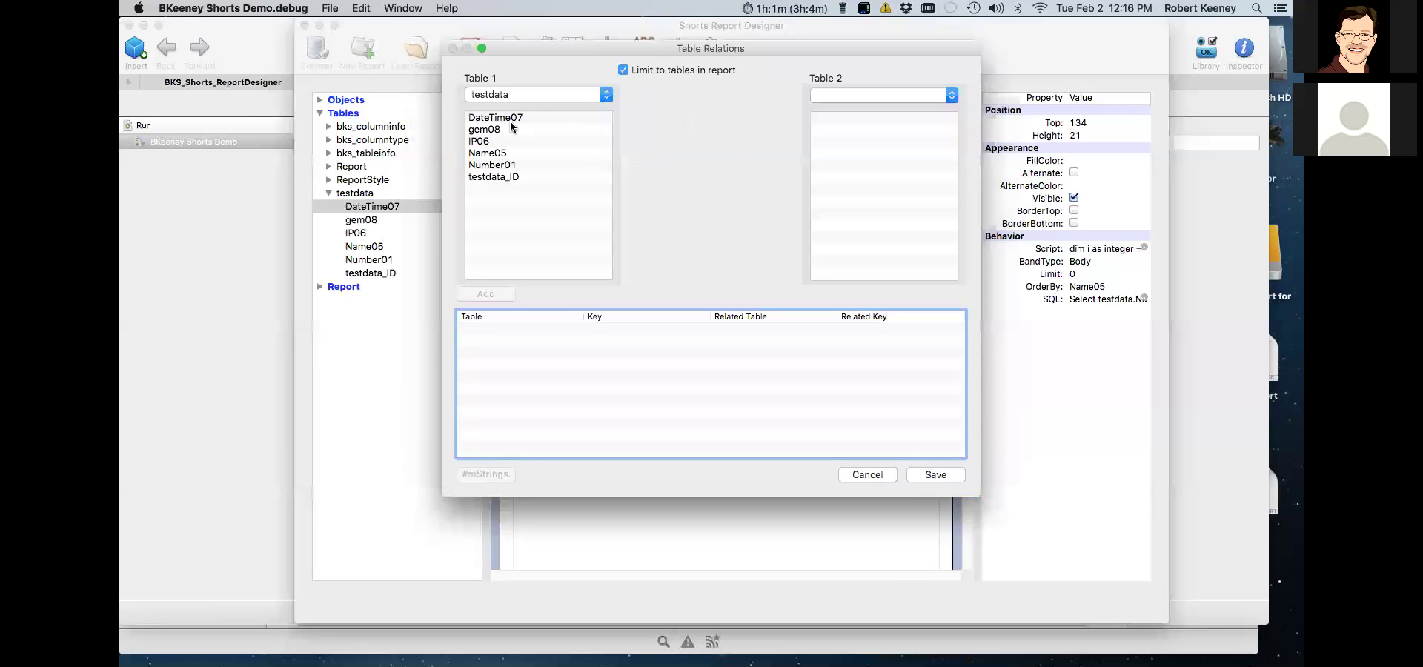
click(900, 96)
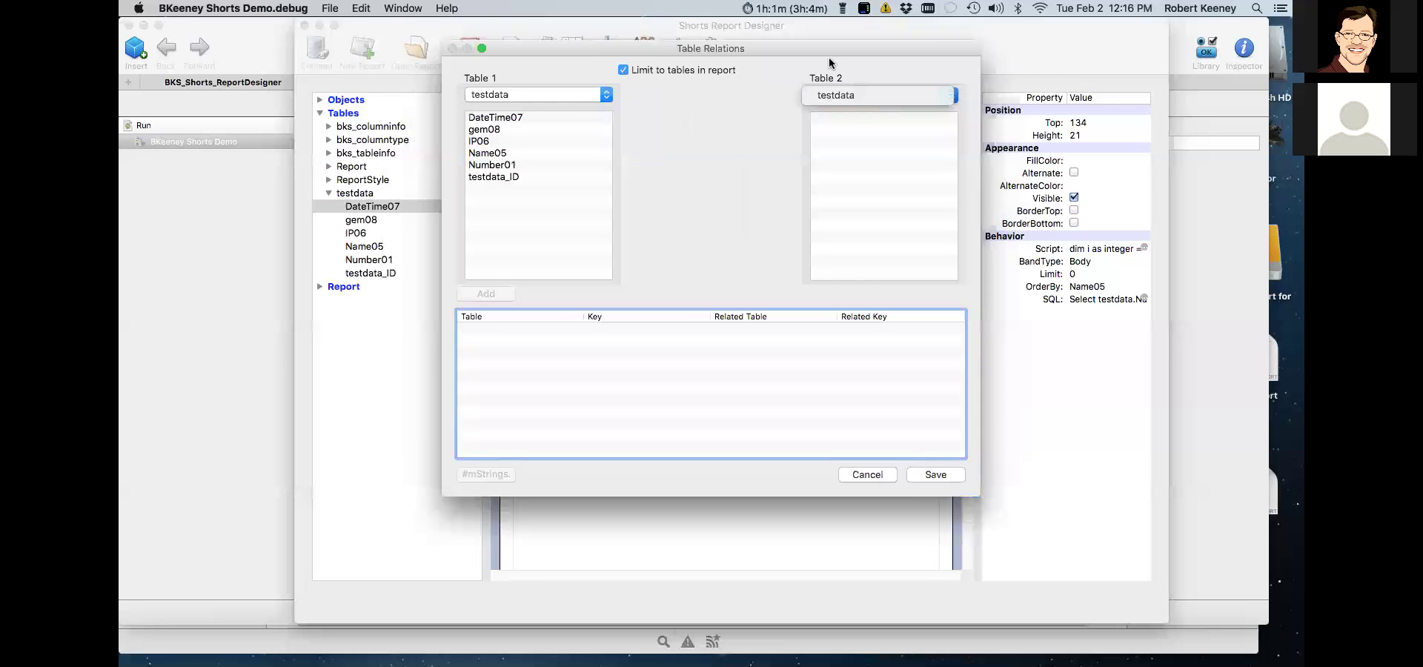
click(618, 70)
click(619, 70)
click(858, 96)
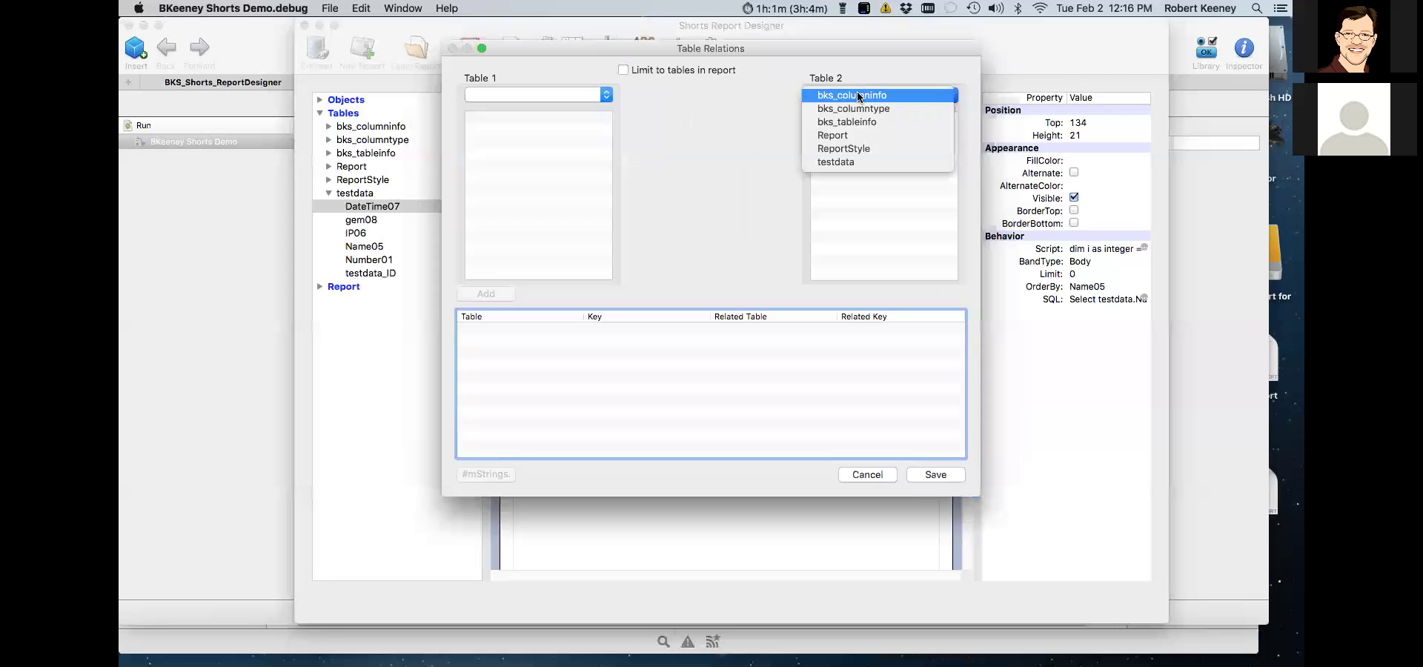
click(858, 96)
click(522, 93)
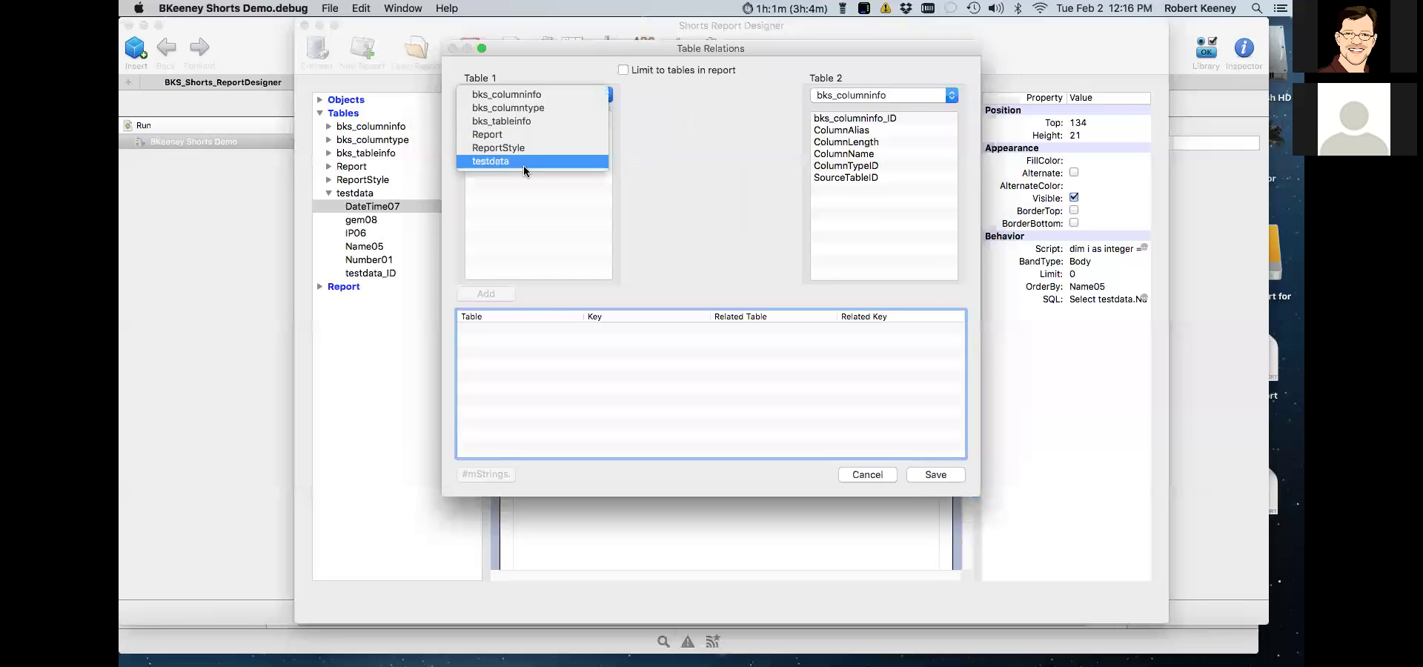
click(519, 149)
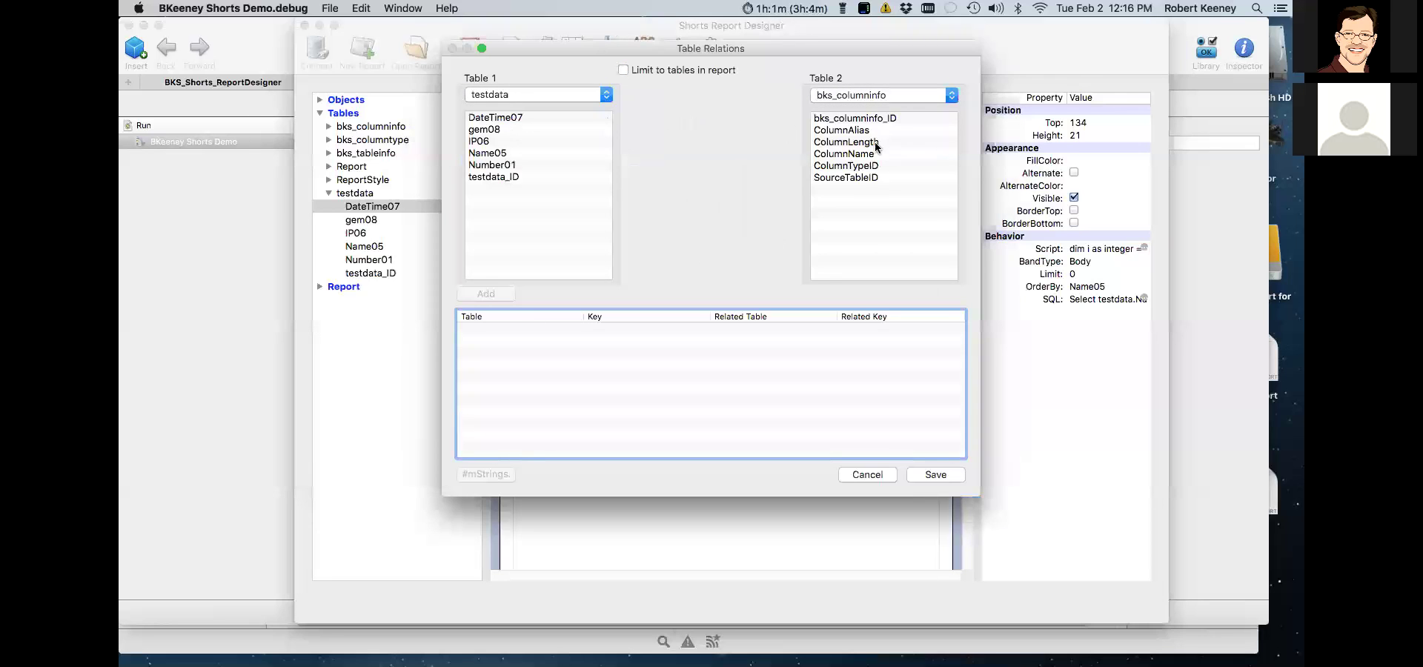
- Relate DateTime07 to bks_columninfo_ID, add the relation, and save
click(493, 118)
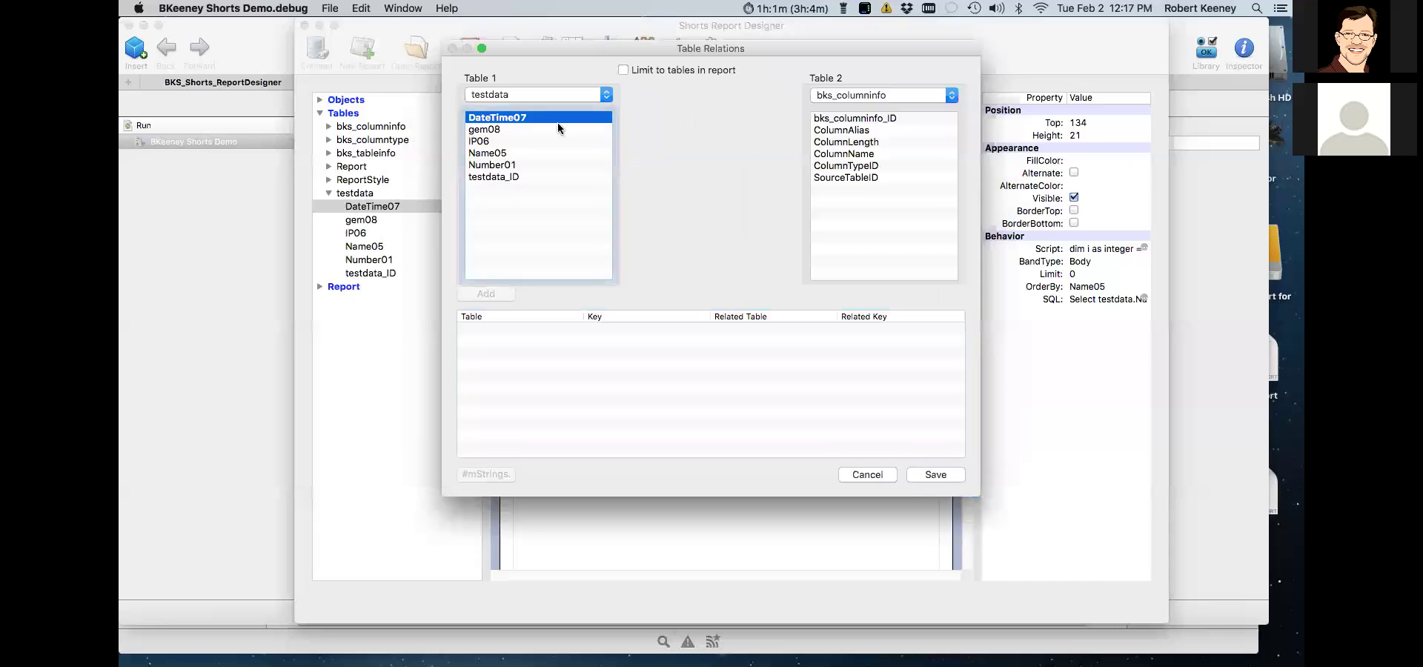
click(840, 120)
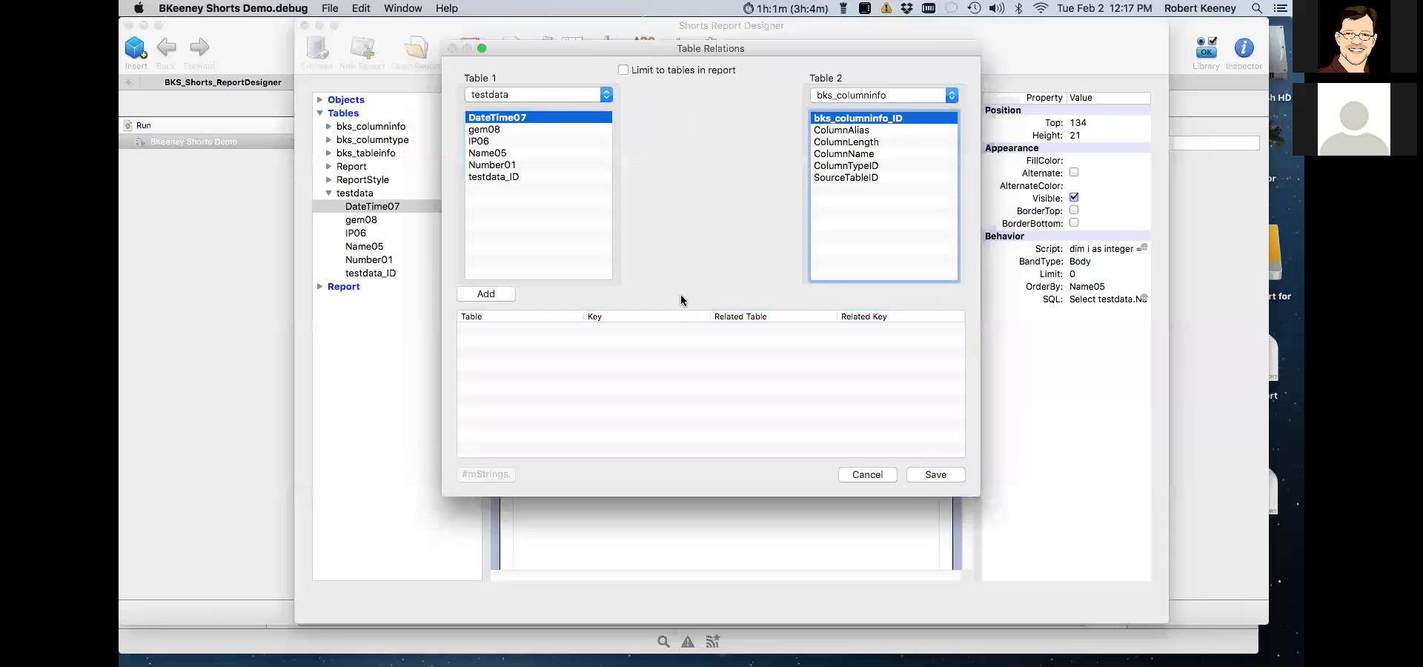
click(487, 294)
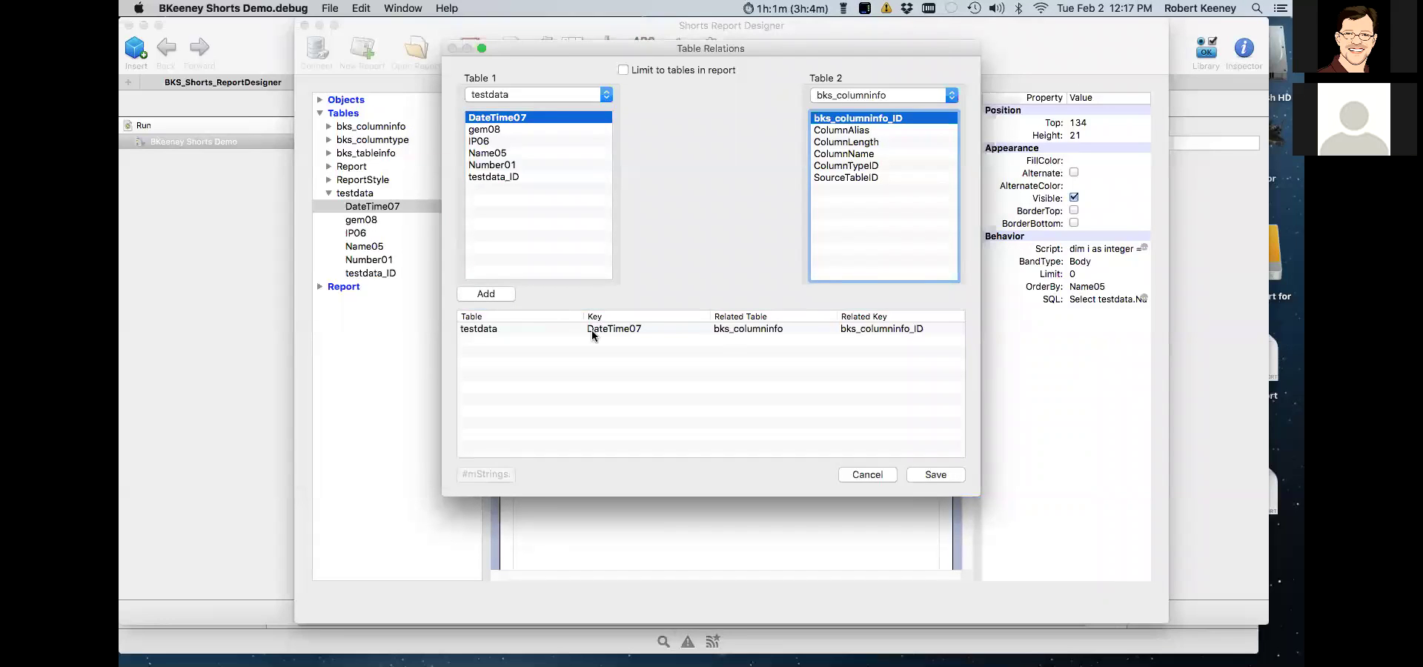
click(928, 476)
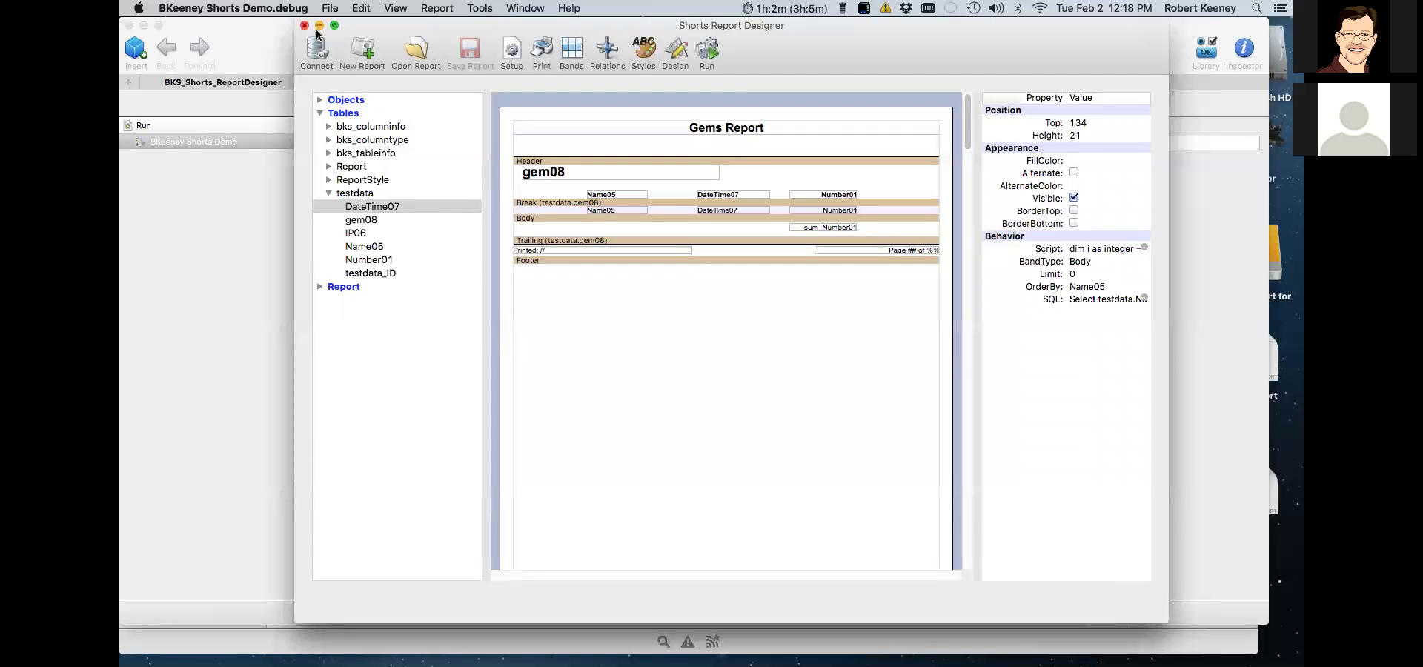
- Review the Filter Data conditions, cancel without changes, and close the Shorts Report Designer
click(436, 8)
click(442, 101)
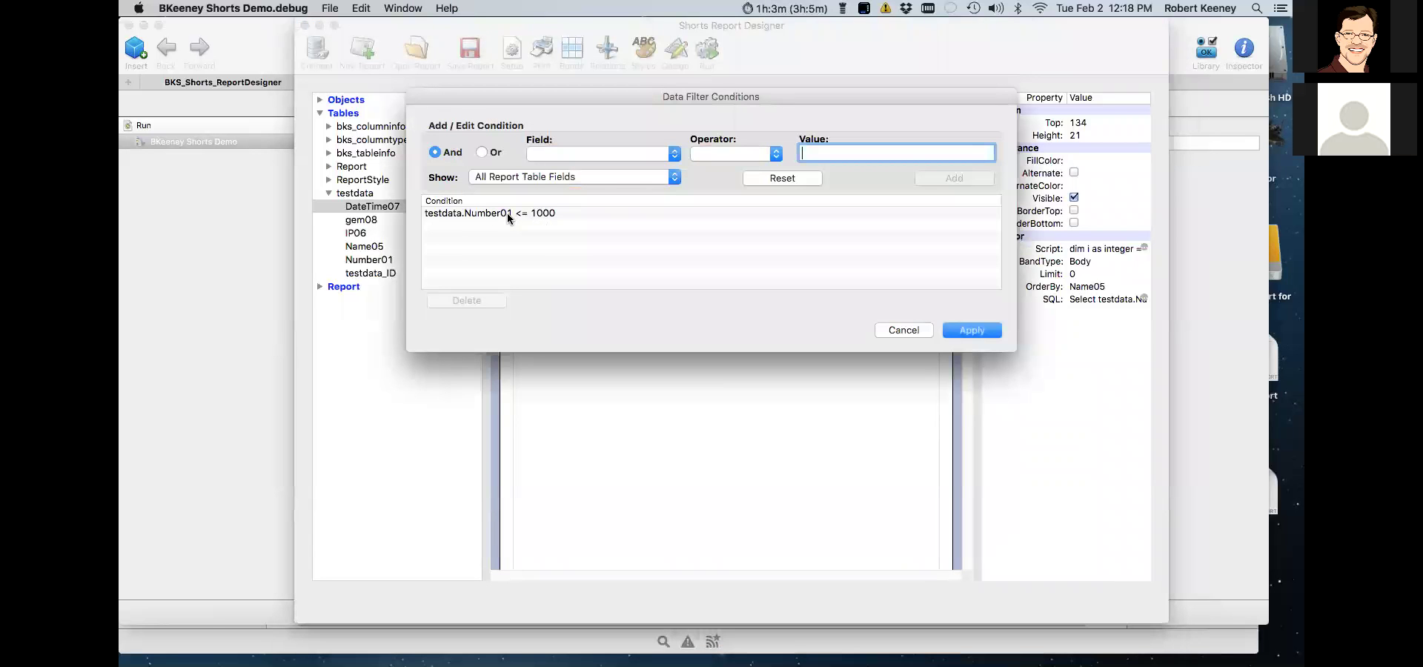
click(902, 331)
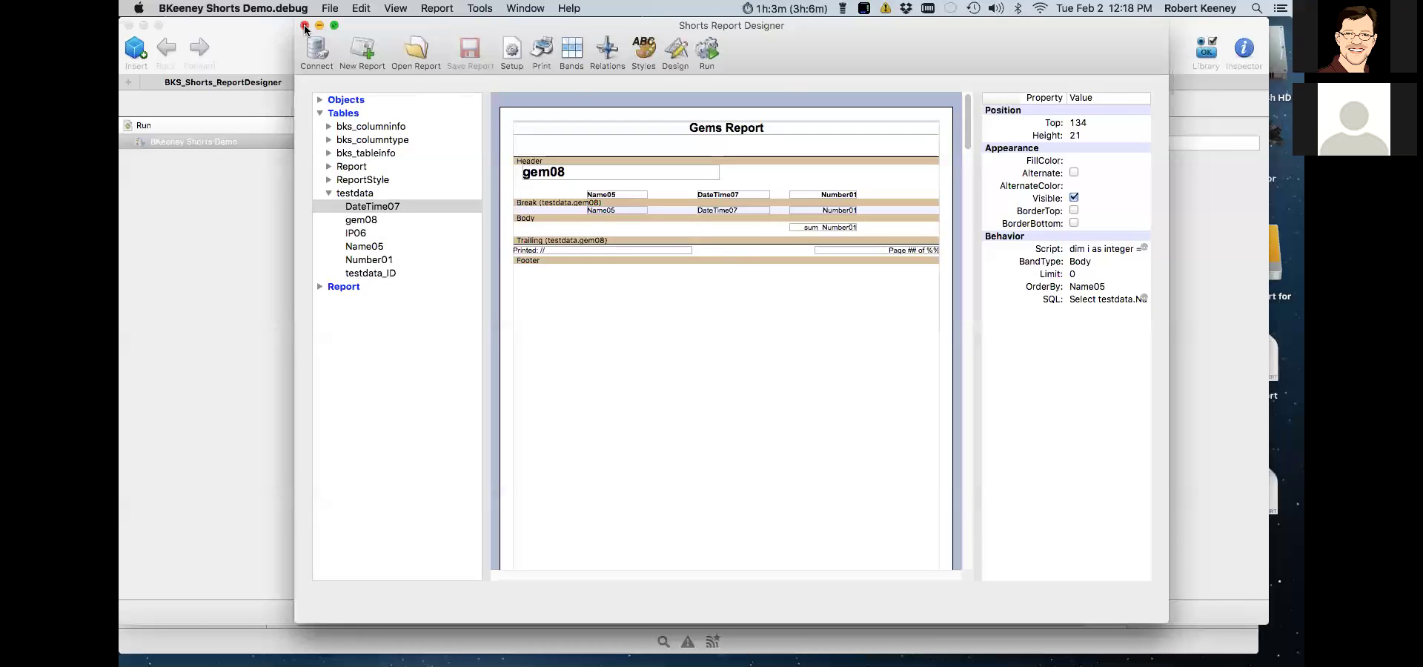
click(305, 26)
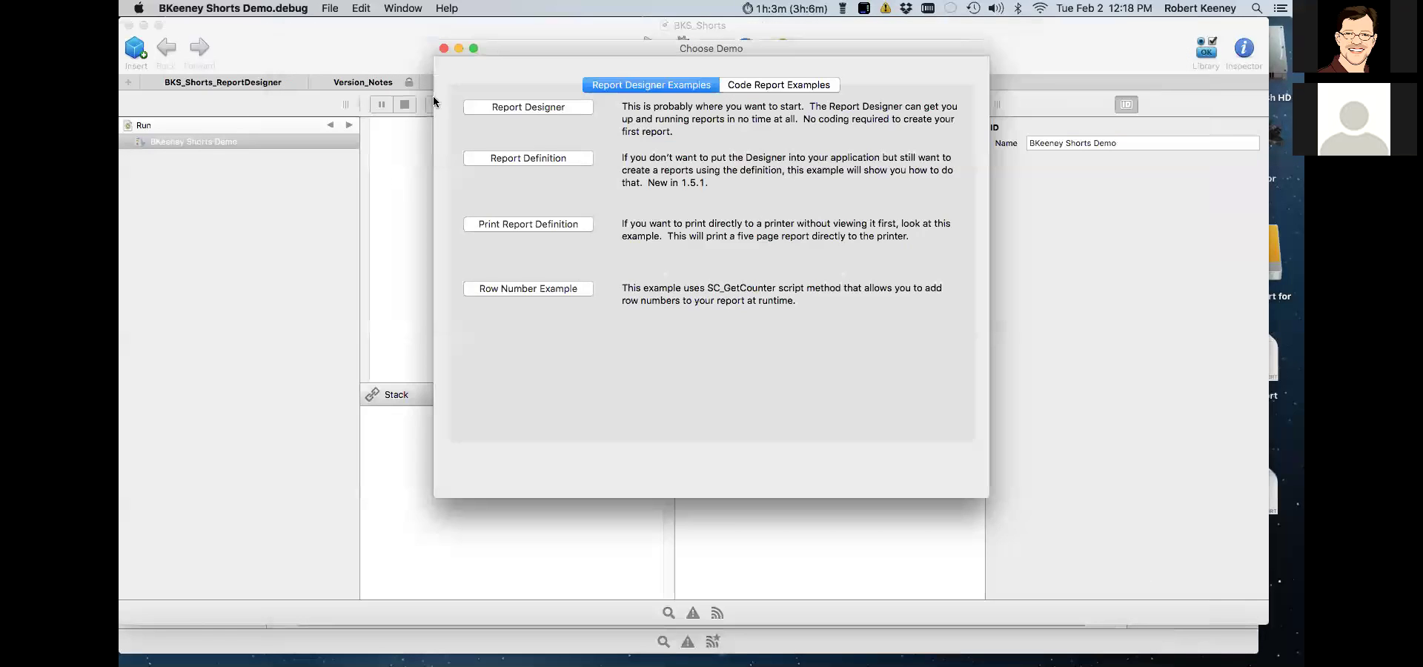
- Run the Report Definition example and step over to the JSON definition line
click(530, 160)
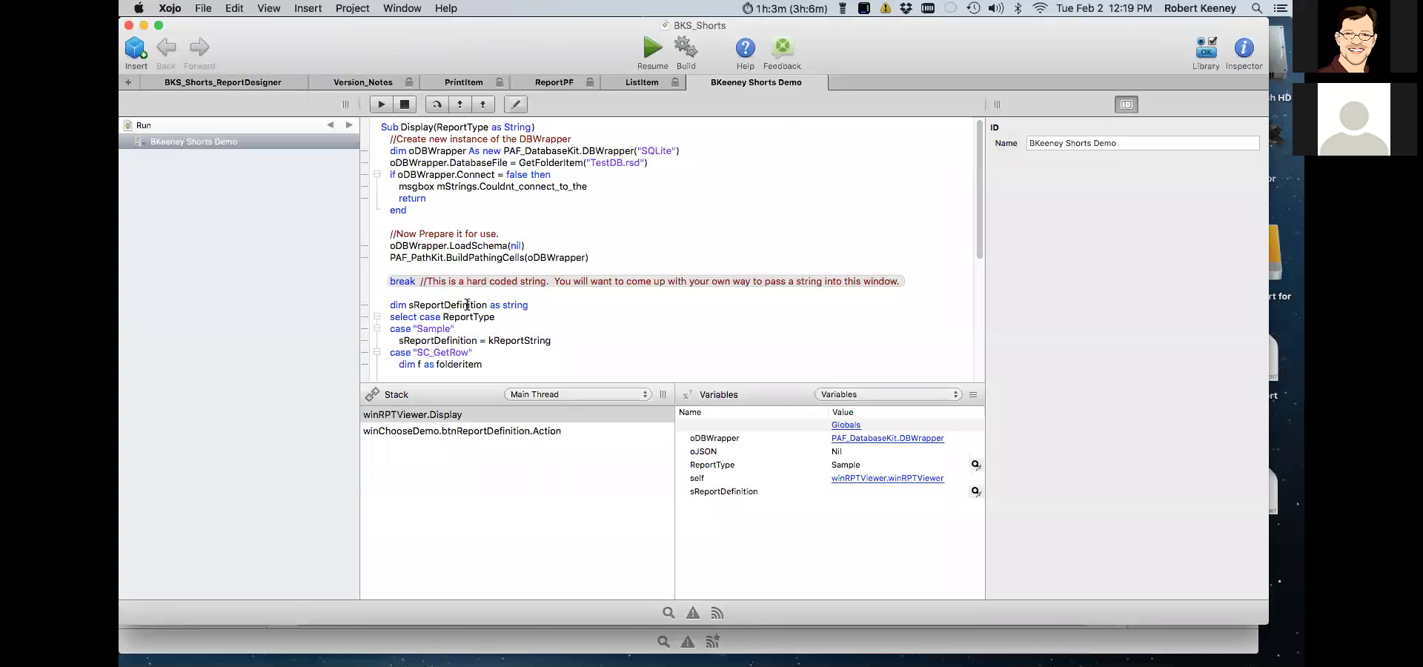
click(438, 104)
click(438, 104)
click(438, 103)
click(438, 103)
click(438, 104)
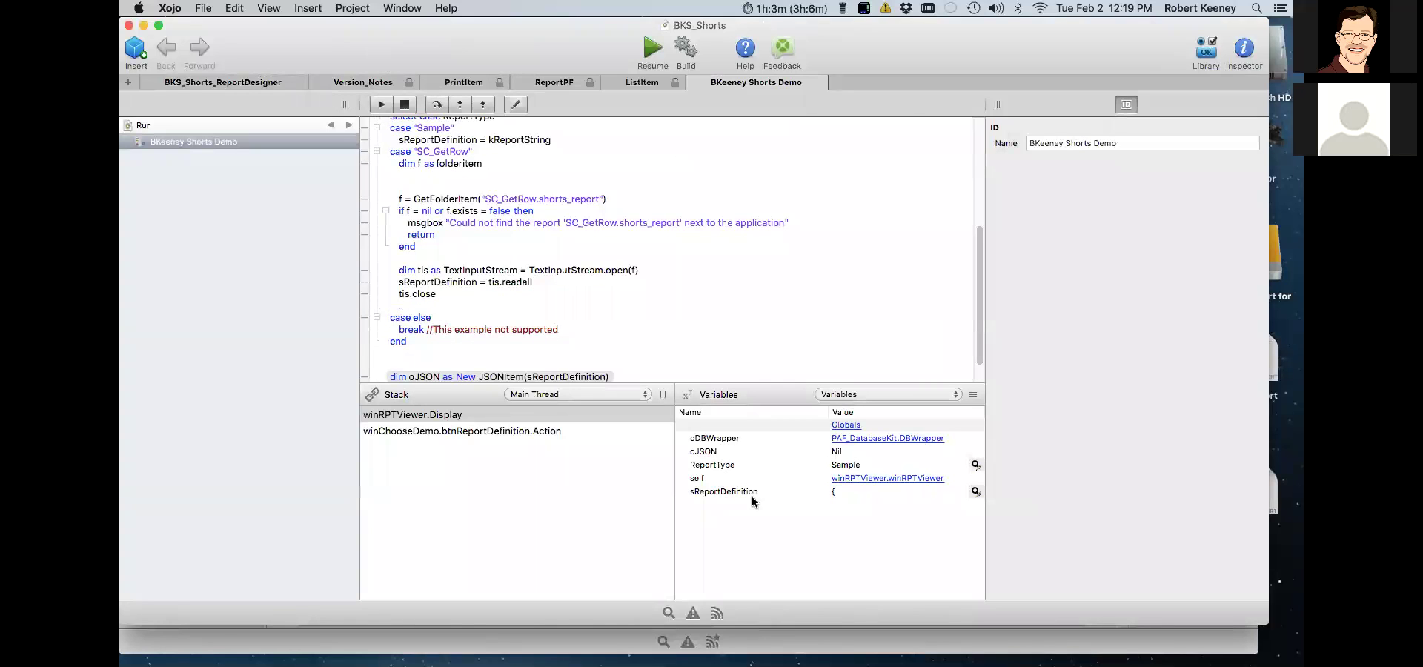
- Inspect sReportDefinition in an enlarged viewer and select its WhereConditions block
click(976, 491)
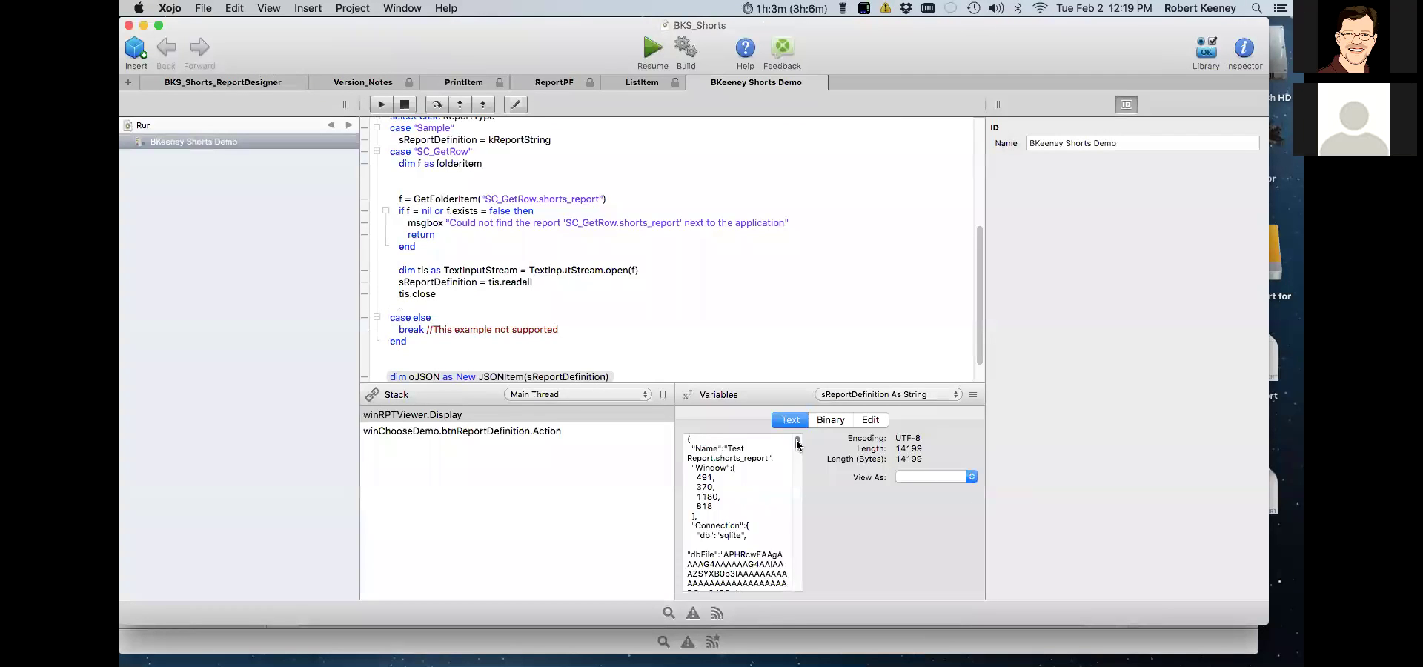
drag(963, 394, 607, 191)
scroll(750, 505, down, 15)
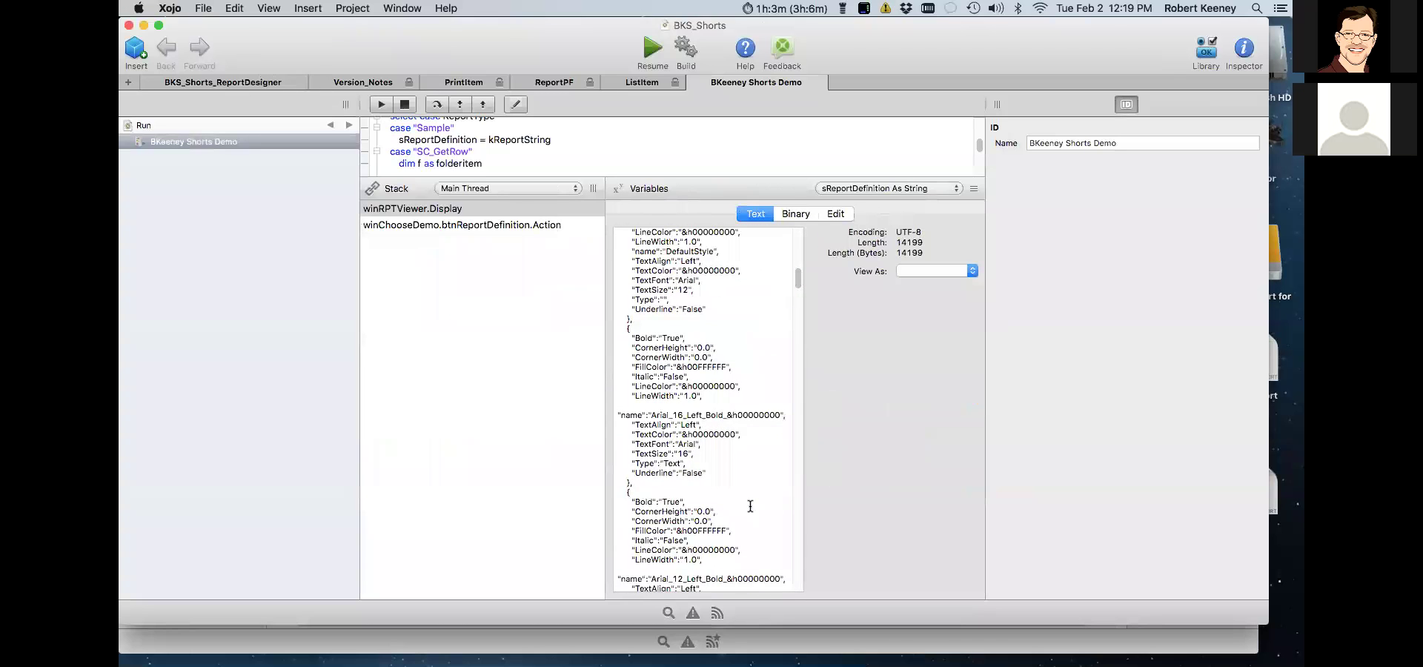
scroll(750, 506, down, 10)
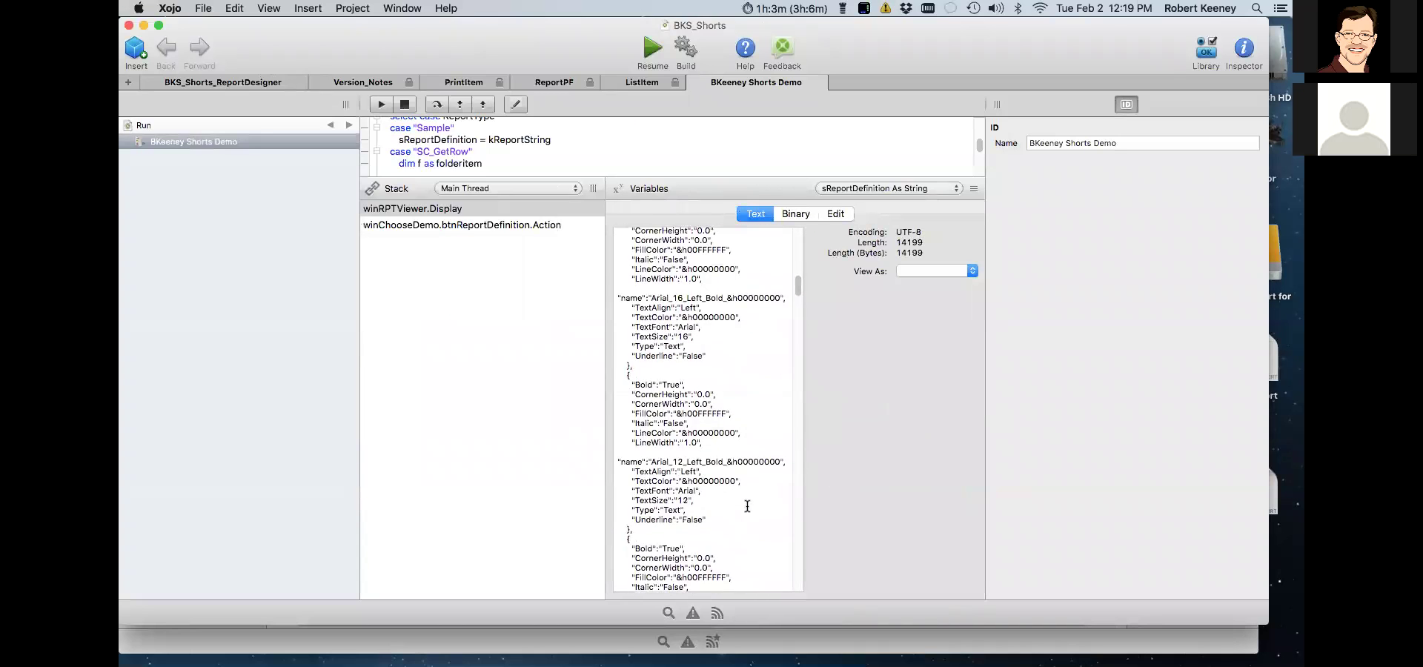
scroll(747, 506, down, 12)
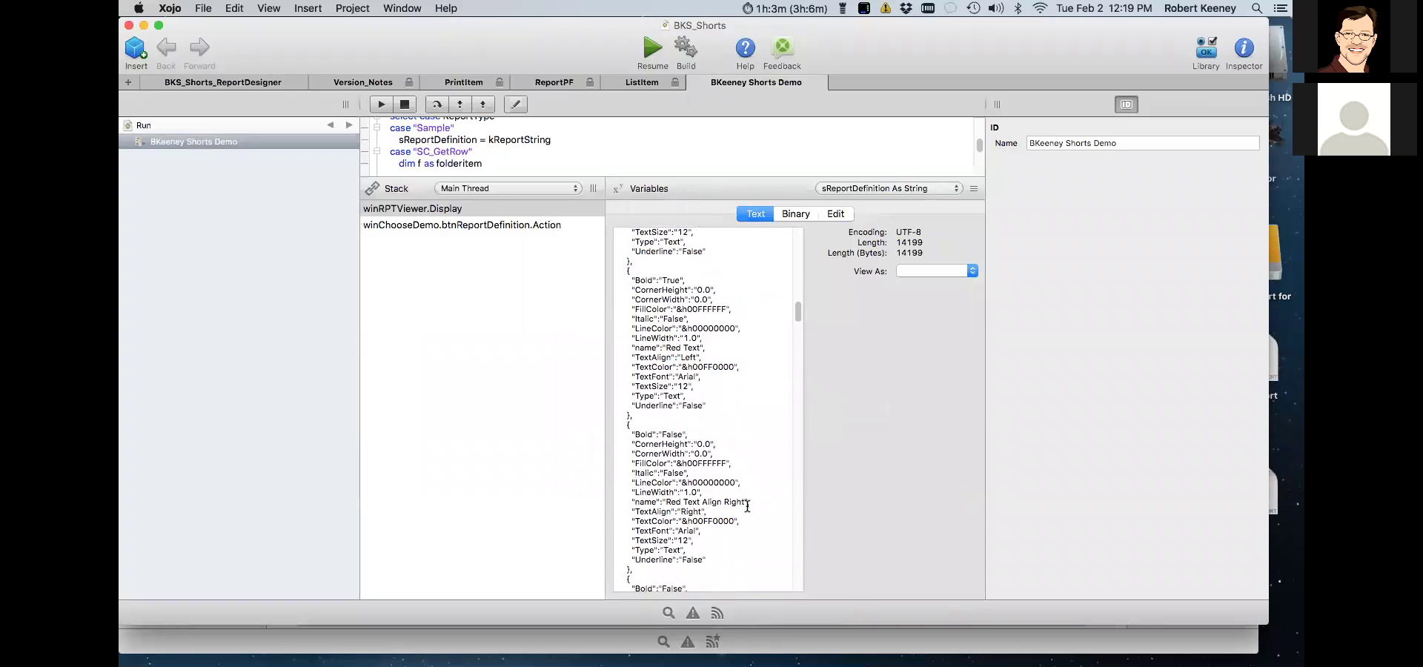
scroll(748, 505, down, 10)
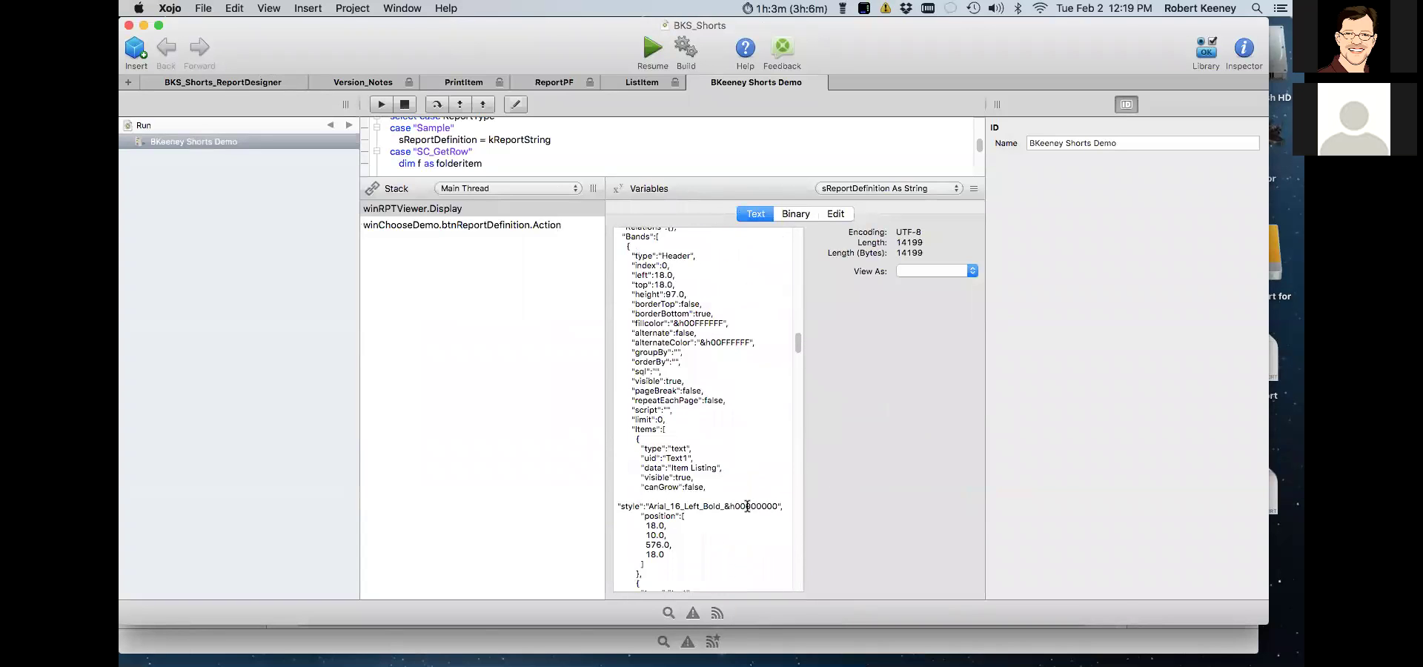
scroll(747, 506, down, 12)
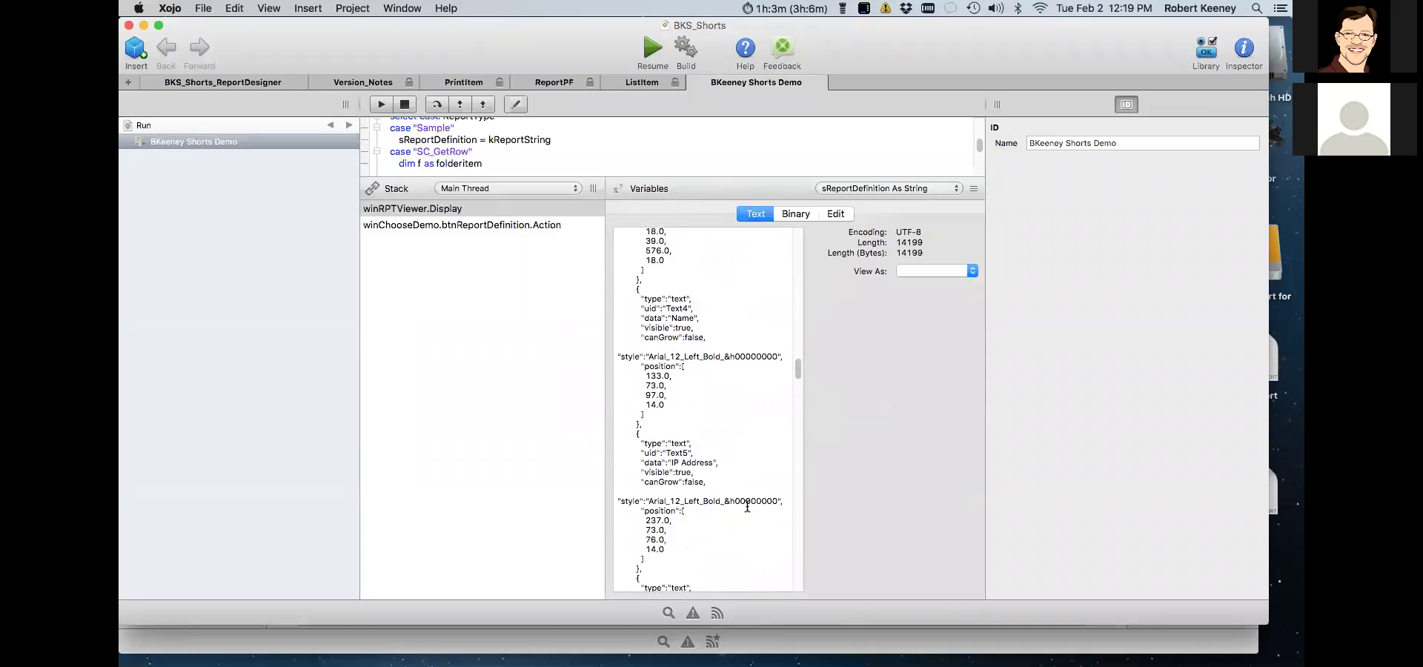
scroll(747, 506, down, 12)
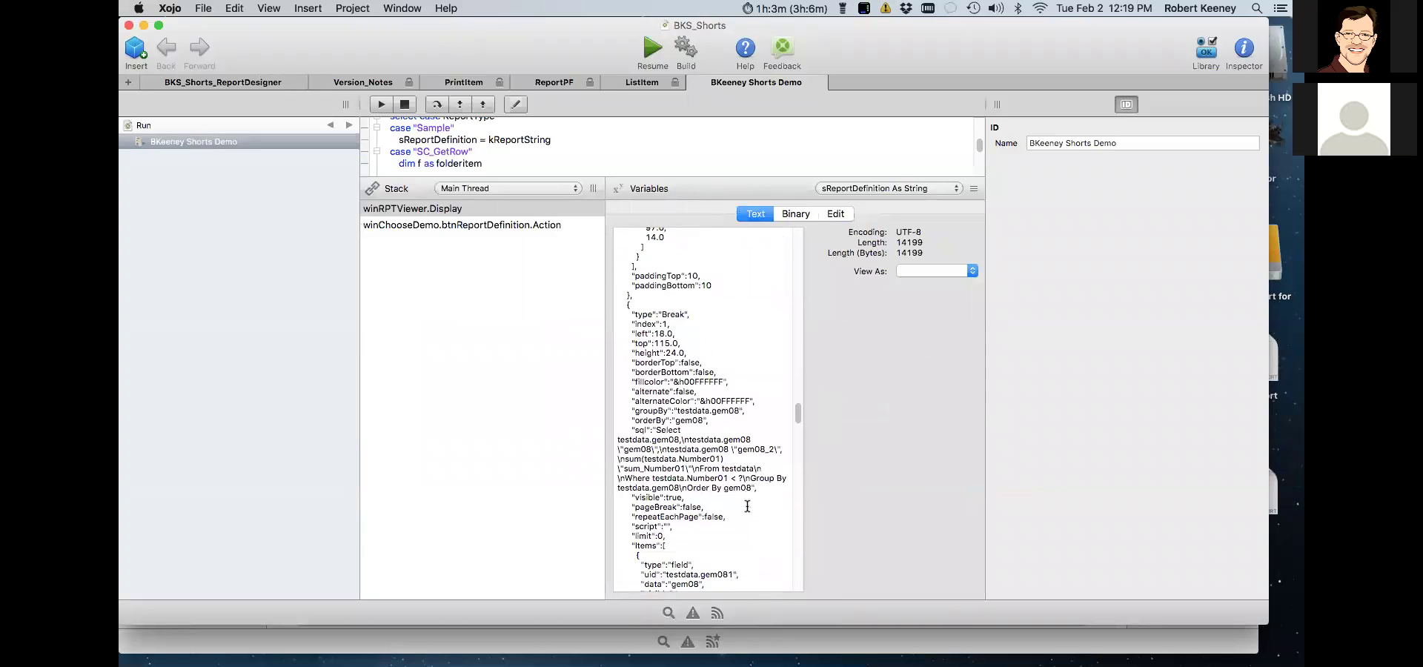
scroll(747, 506, down, 15)
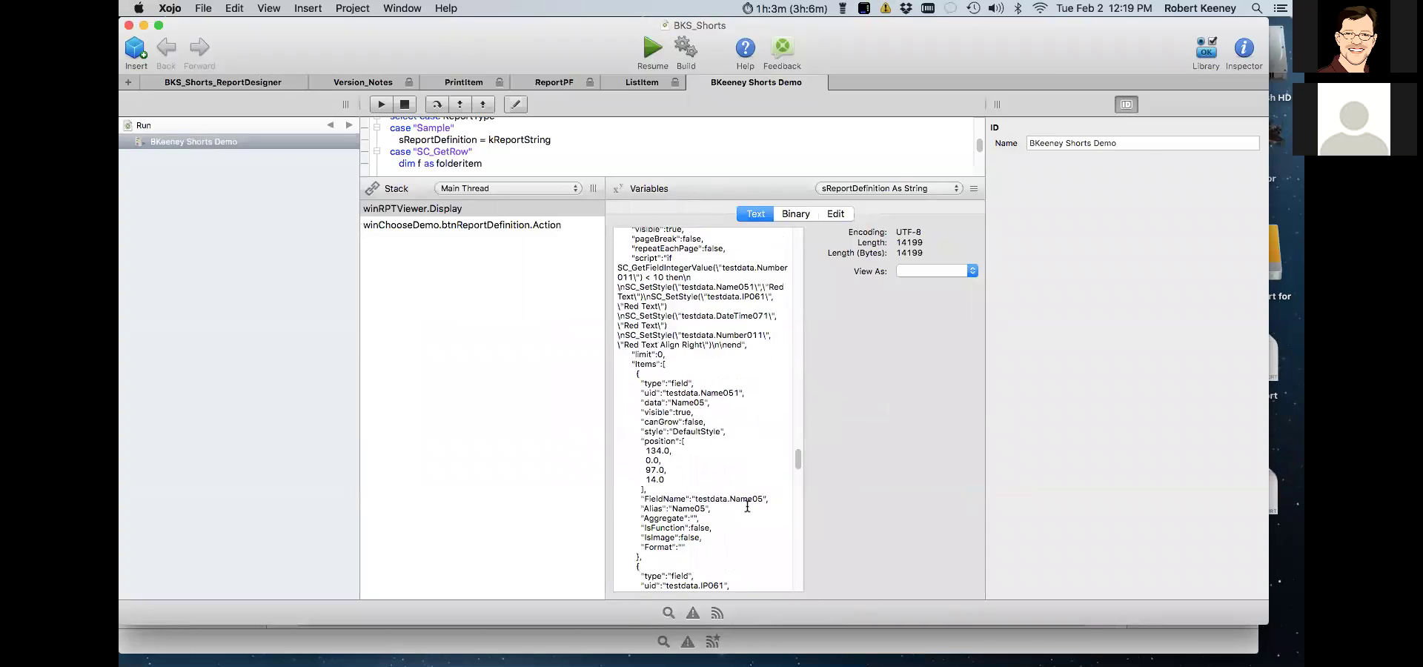
scroll(747, 506, down, 12)
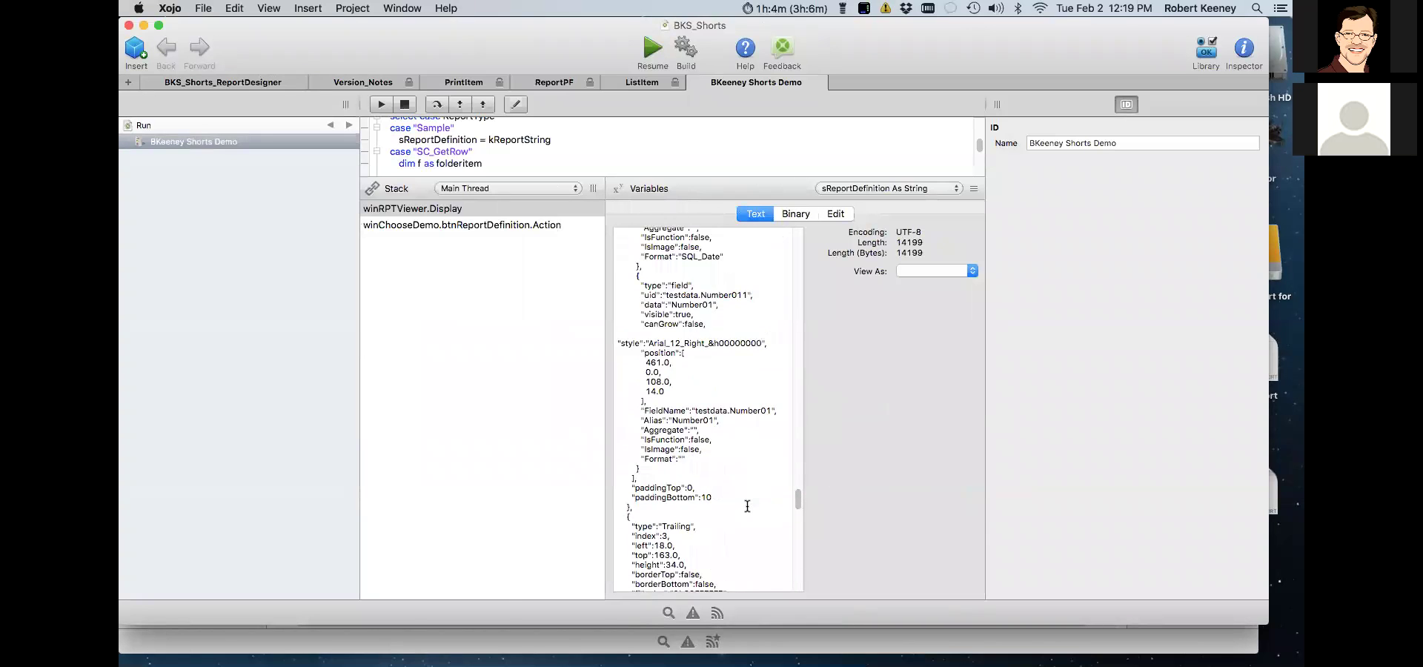
scroll(747, 506, down, 15)
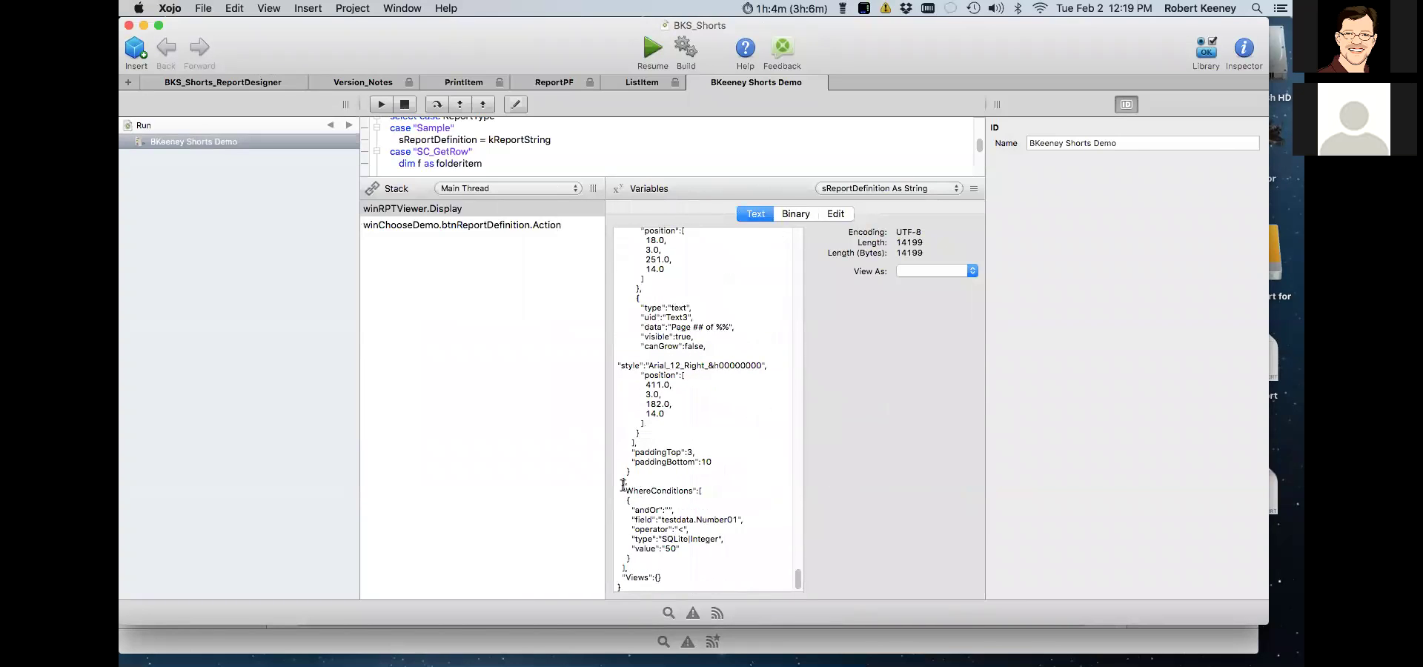
drag(623, 489, 688, 556)
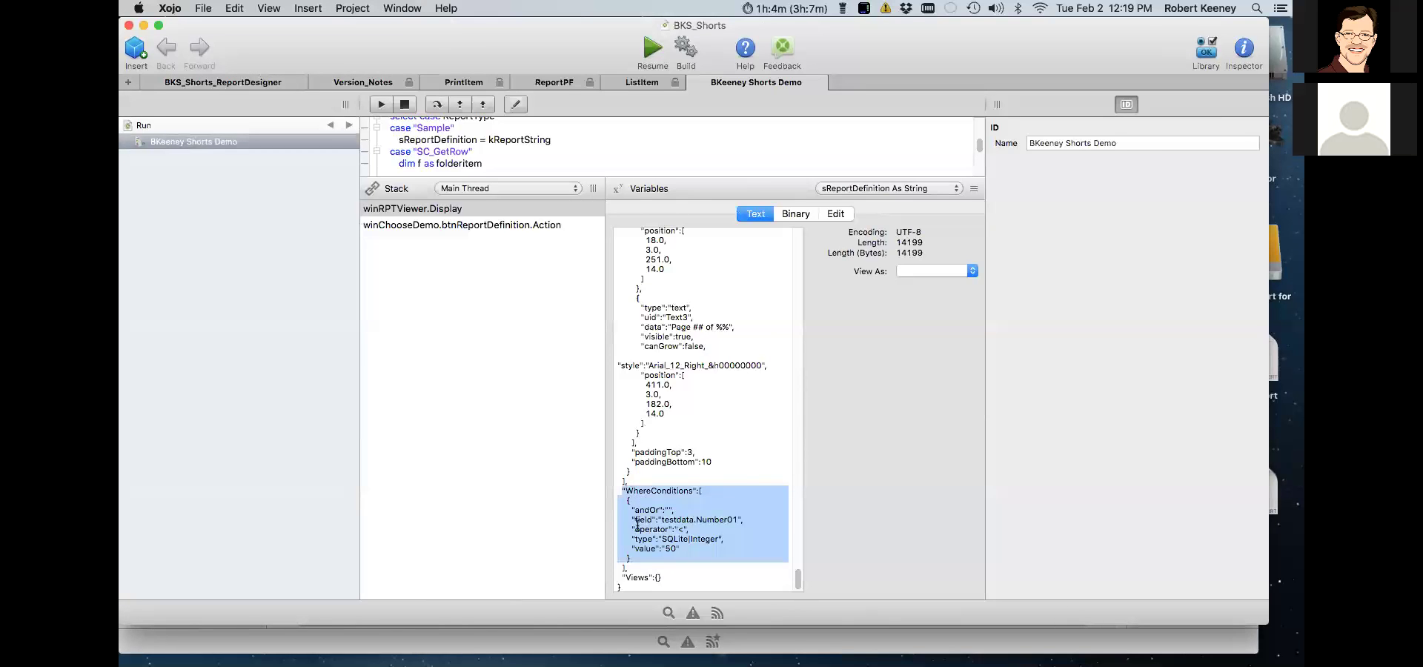
- Resume the program to generate the five-page Item Listing report, then close its preview
click(653, 49)
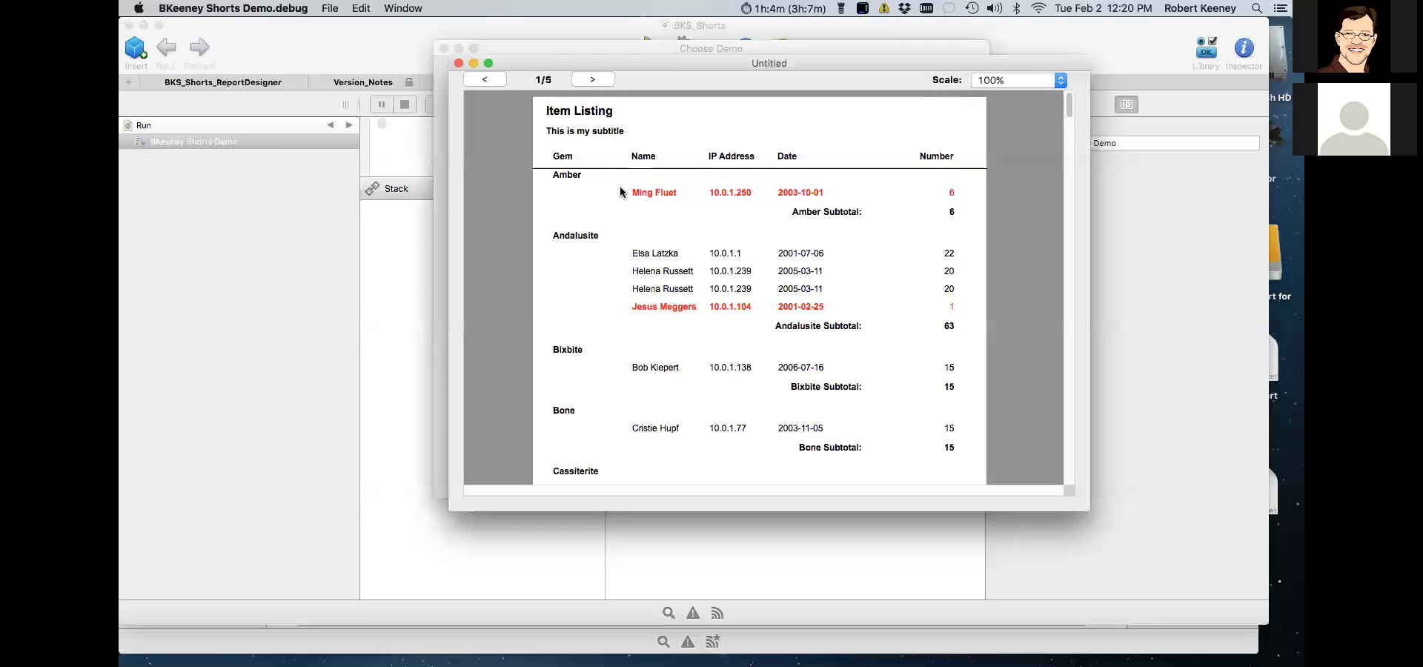
click(458, 64)
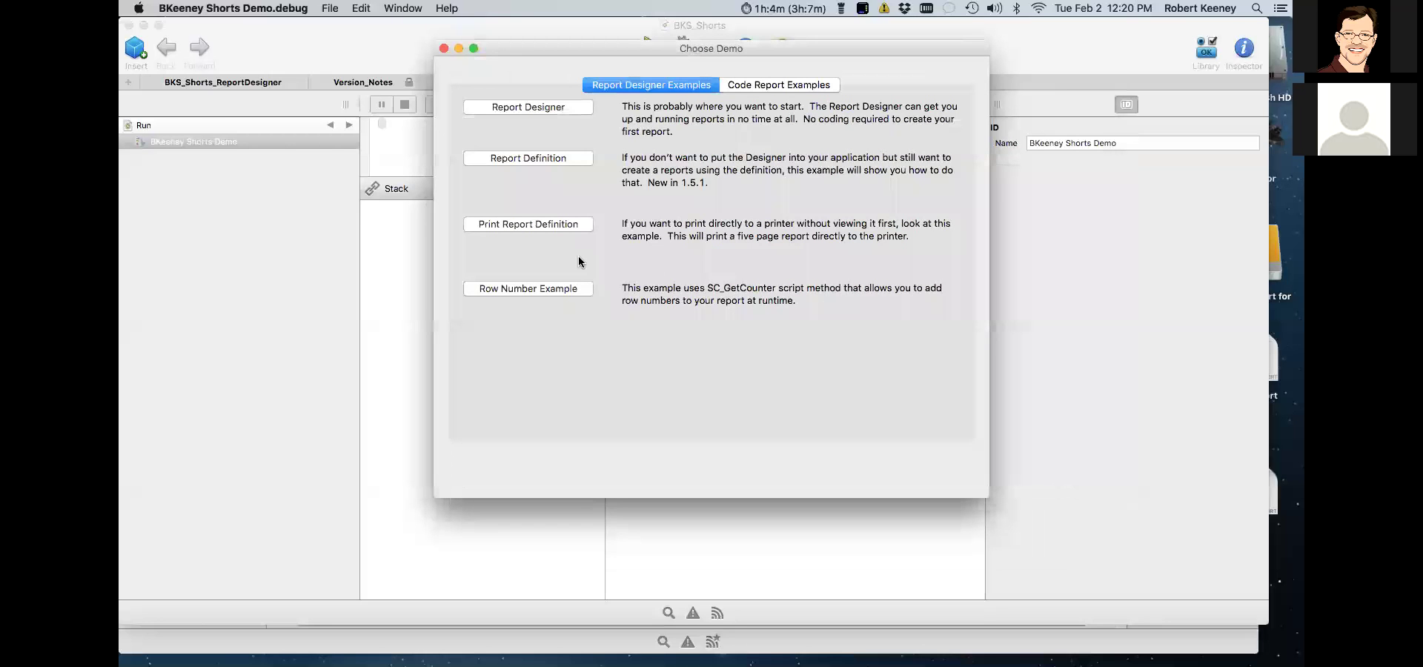
- Print the Print Report Definition example to a PDF in Preview, formatted for the EPSONDB2EF3 printer
click(510, 225)
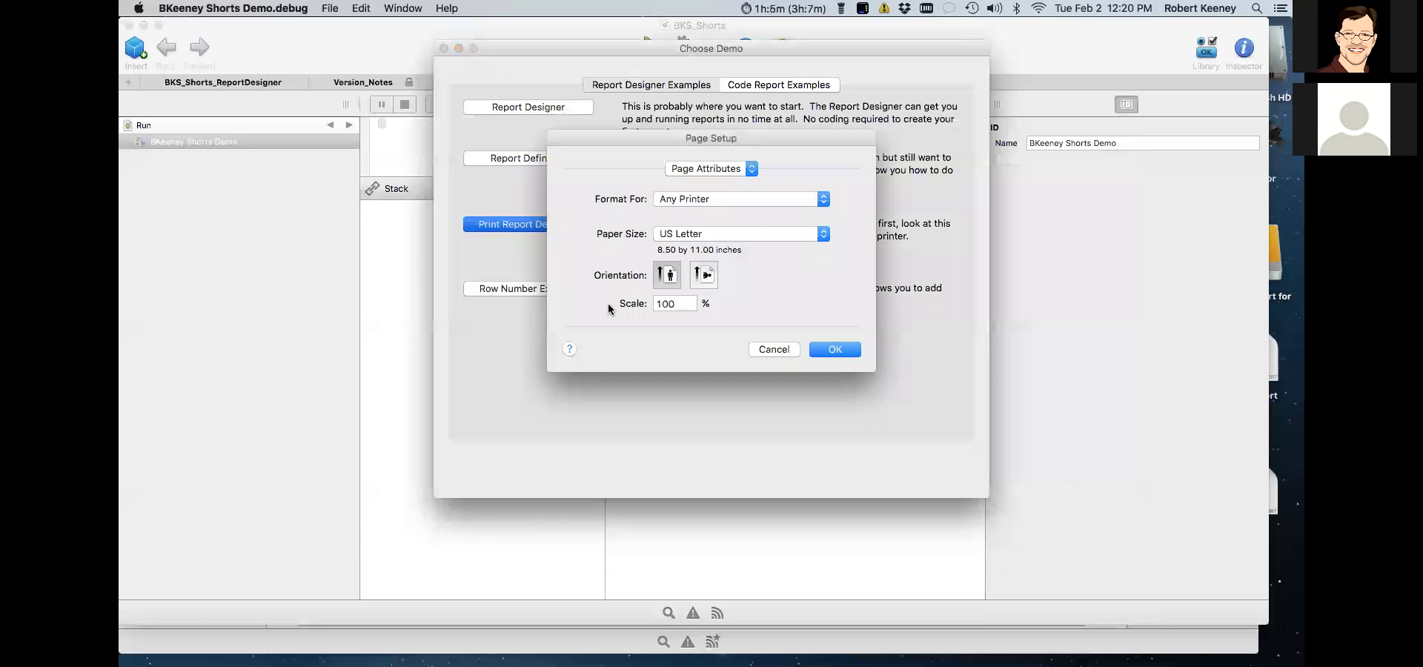
click(689, 199)
click(692, 220)
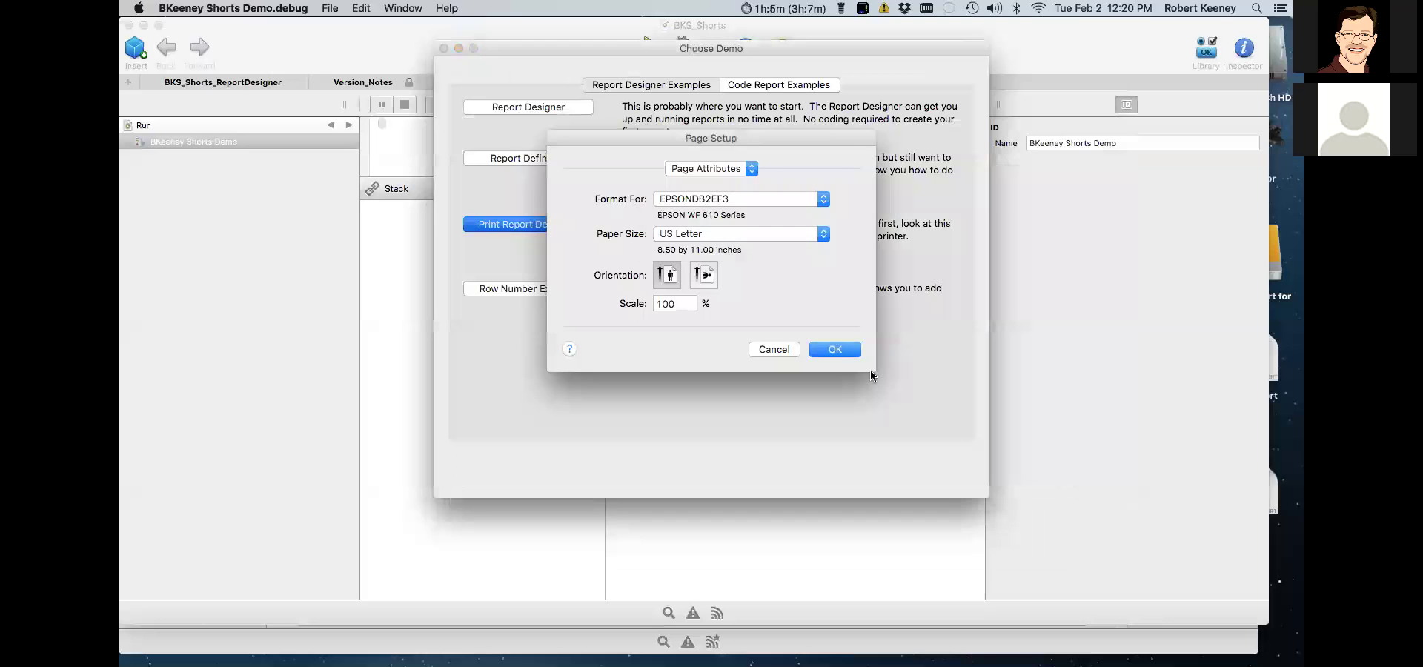
click(835, 349)
click(601, 235)
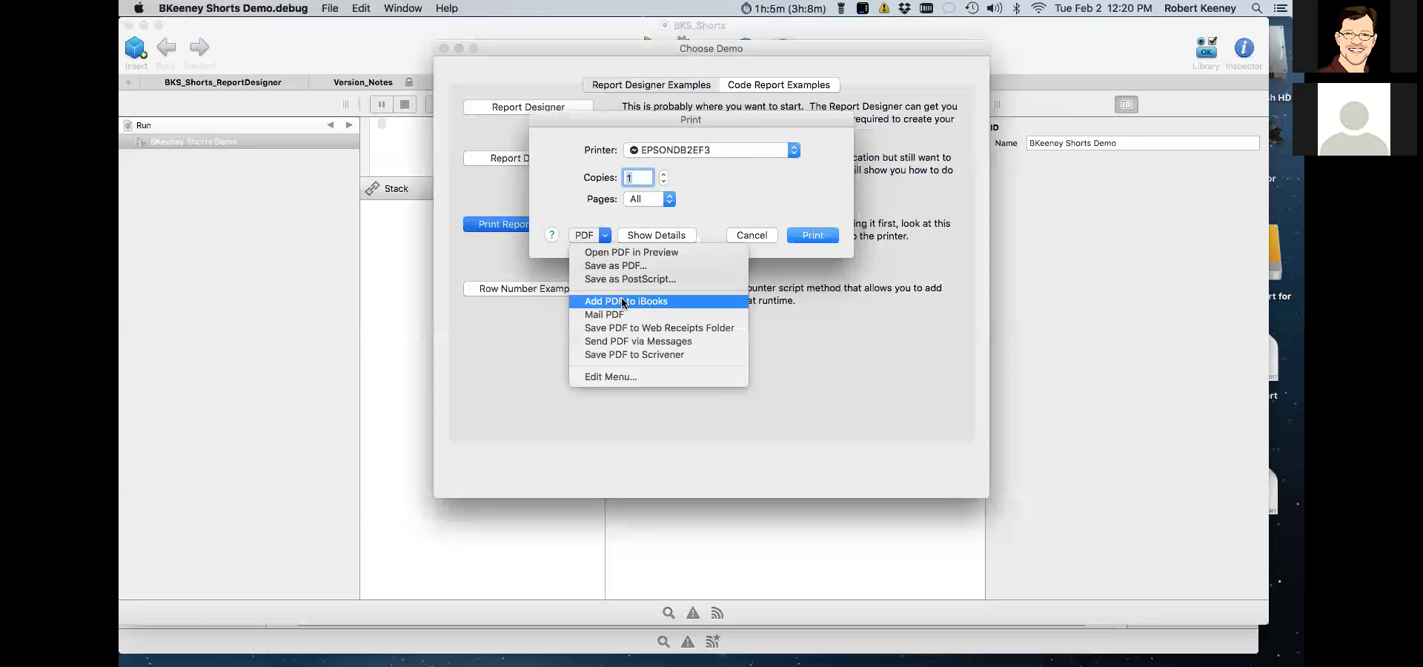
click(627, 253)
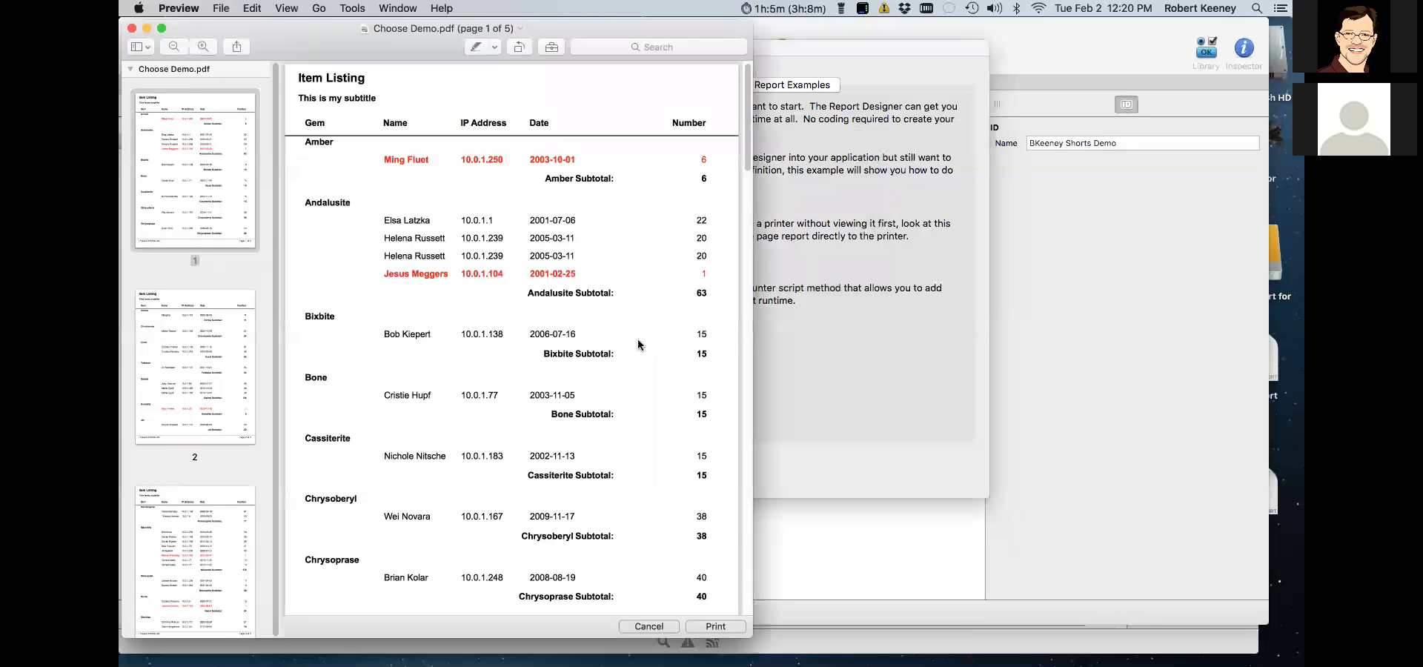
- Browse pages 3, 4 and 2 of the five-page Item Listing PDF
click(228, 193)
key(Down)
key(Down)
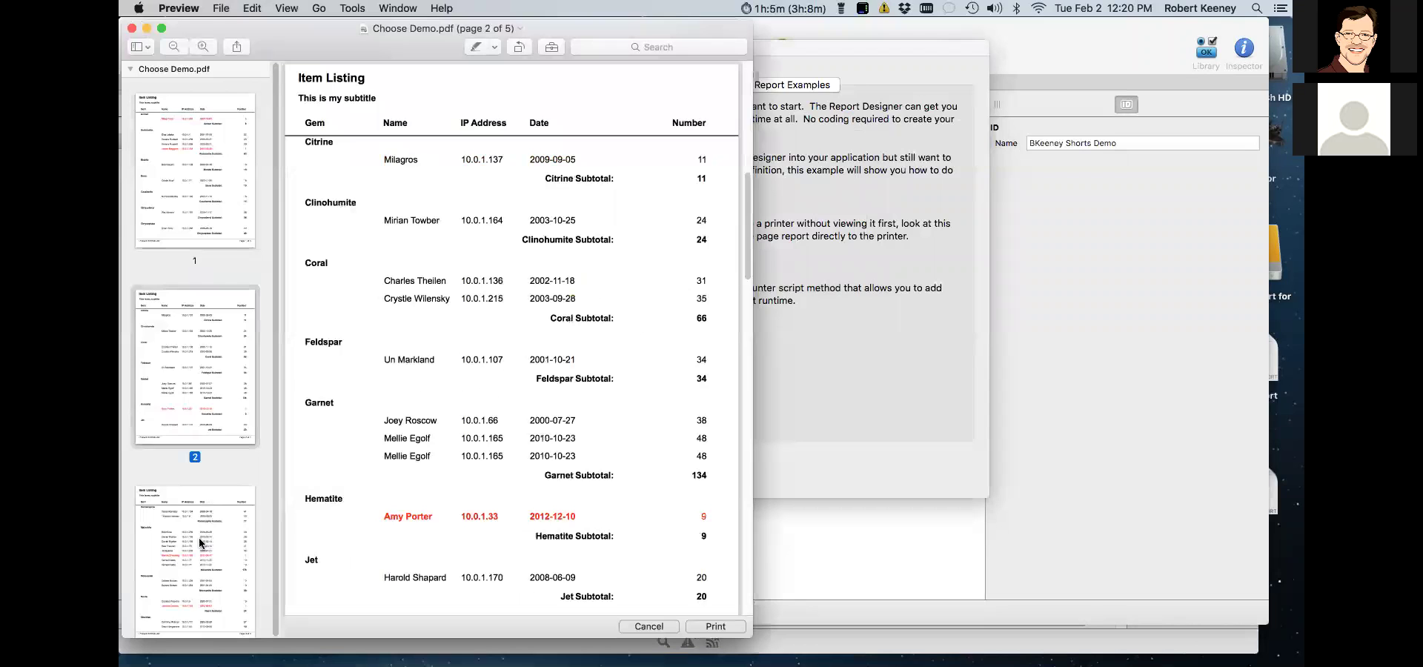
drag(213, 339, 198, 144)
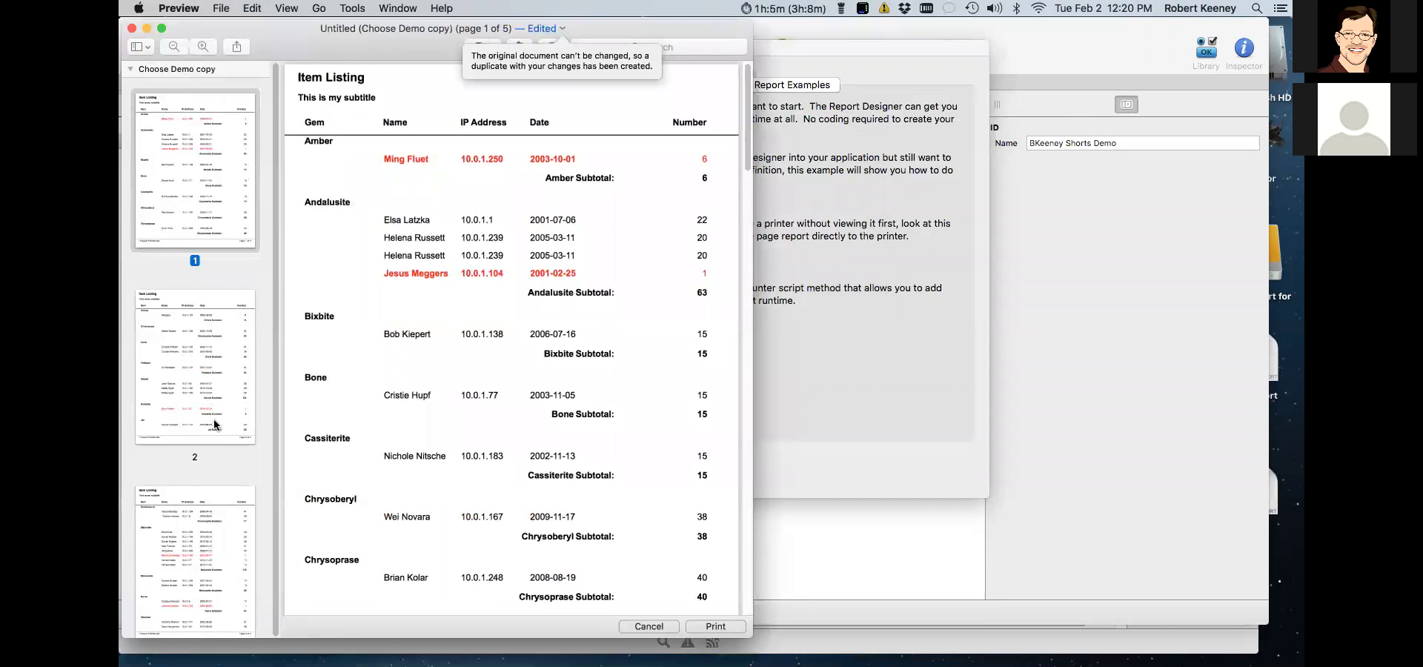
click(214, 400)
- Quit Preview and delete the edited copy of the PDF
click(179, 8)
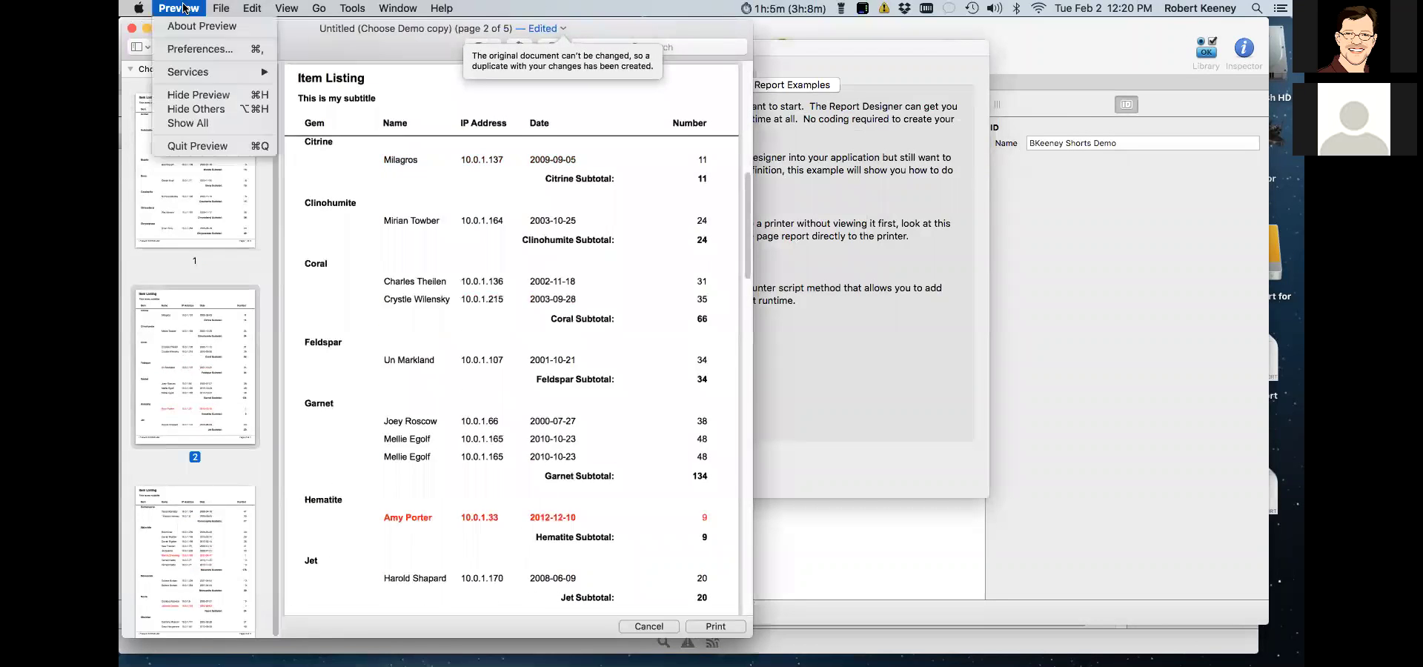
click(215, 156)
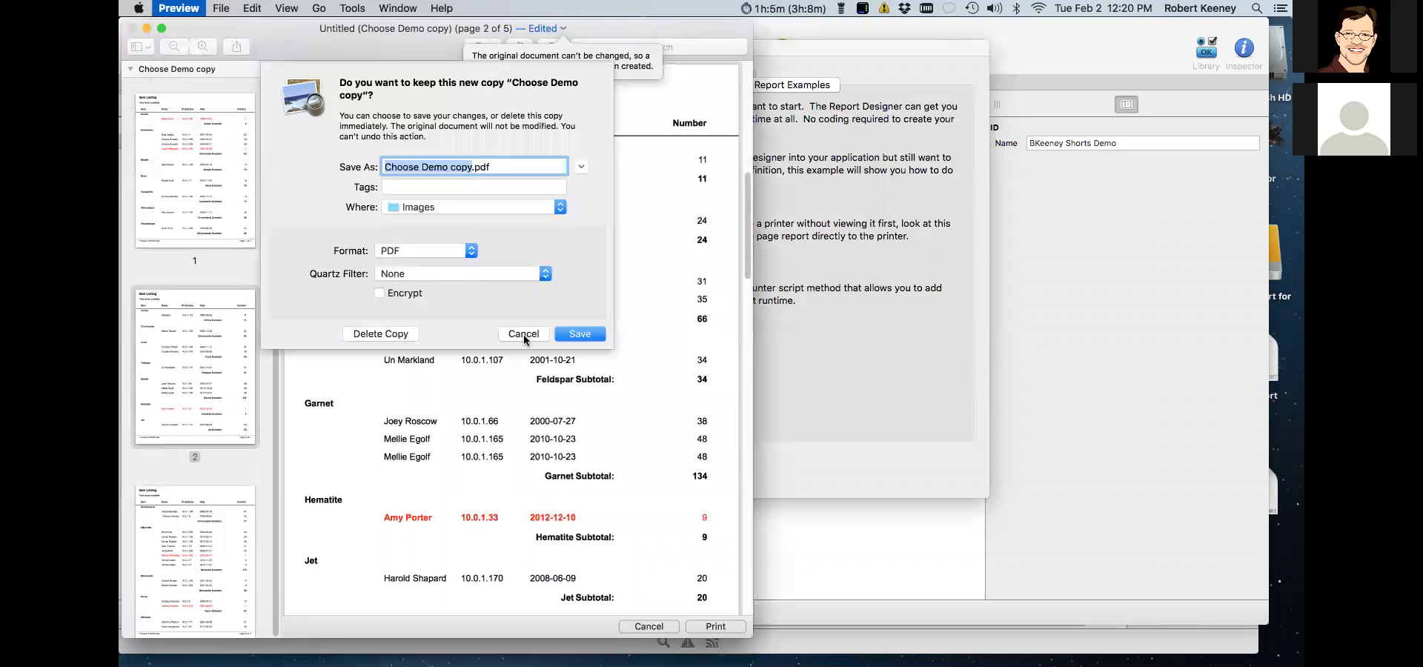
click(380, 335)
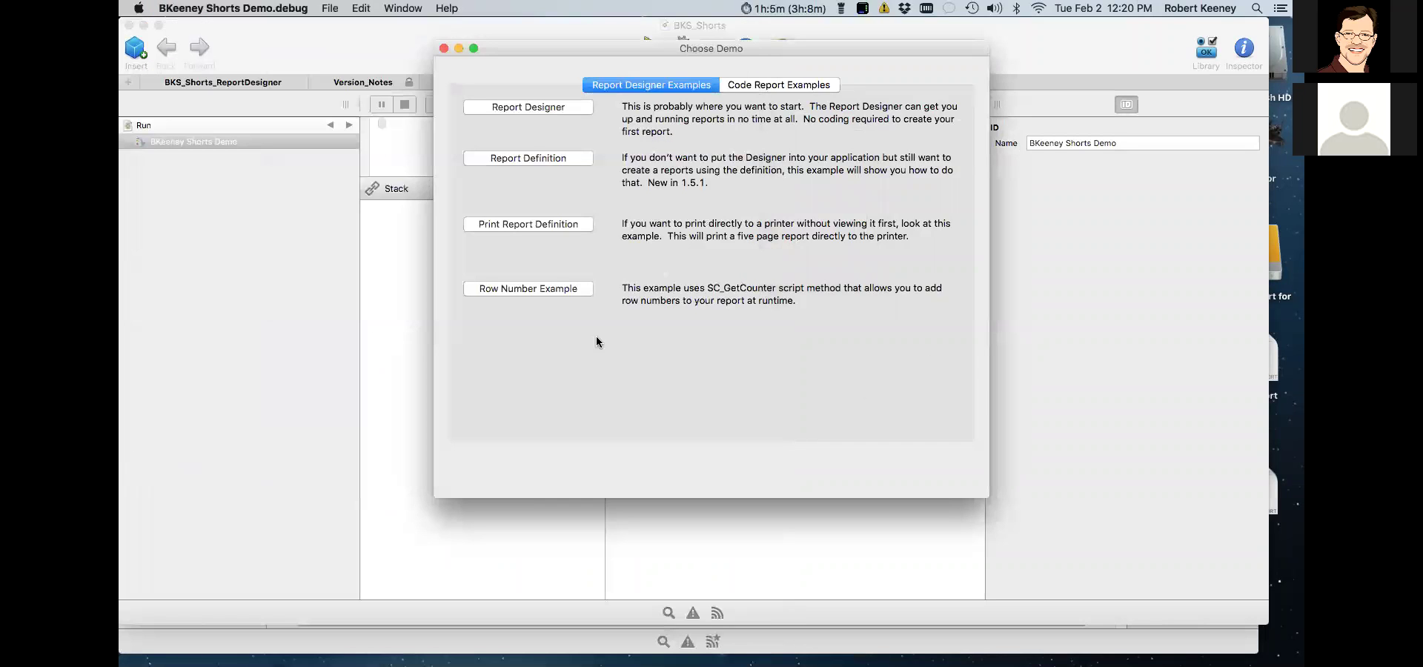
- Run the Row Number Example and resume the paused program to preview the six-page Item Listing
click(532, 289)
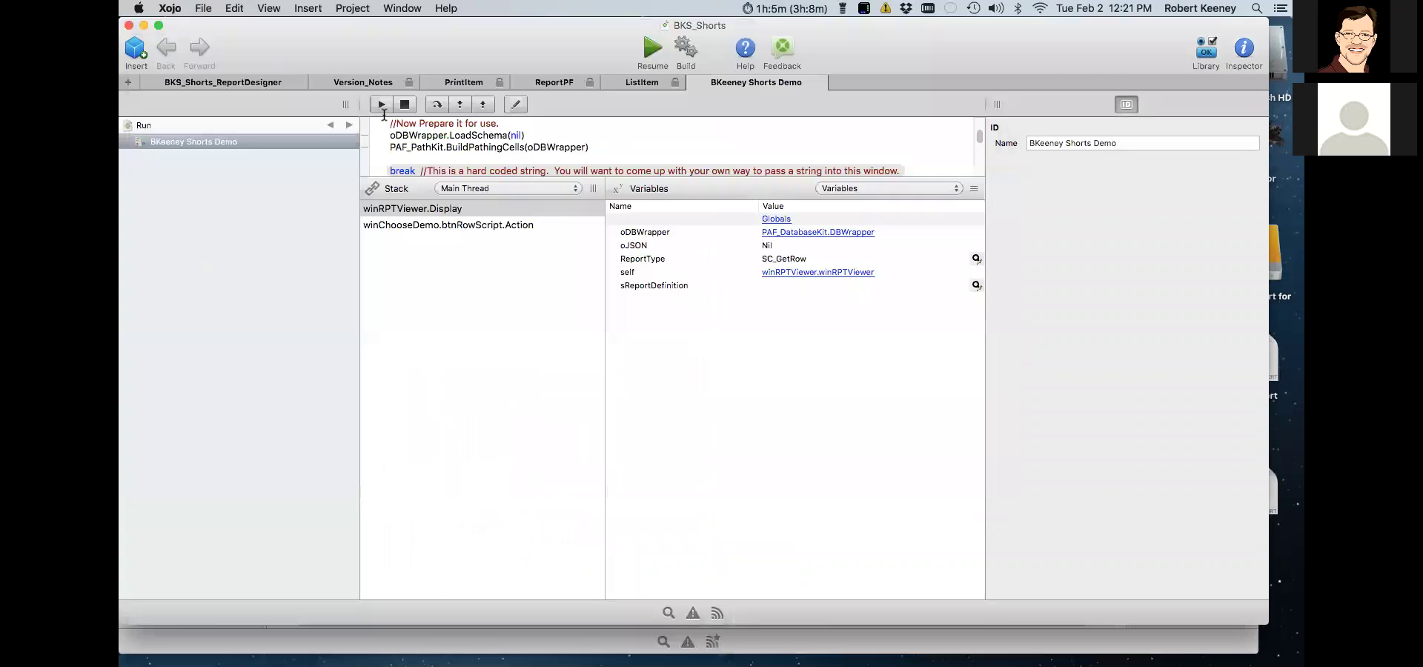
click(380, 105)
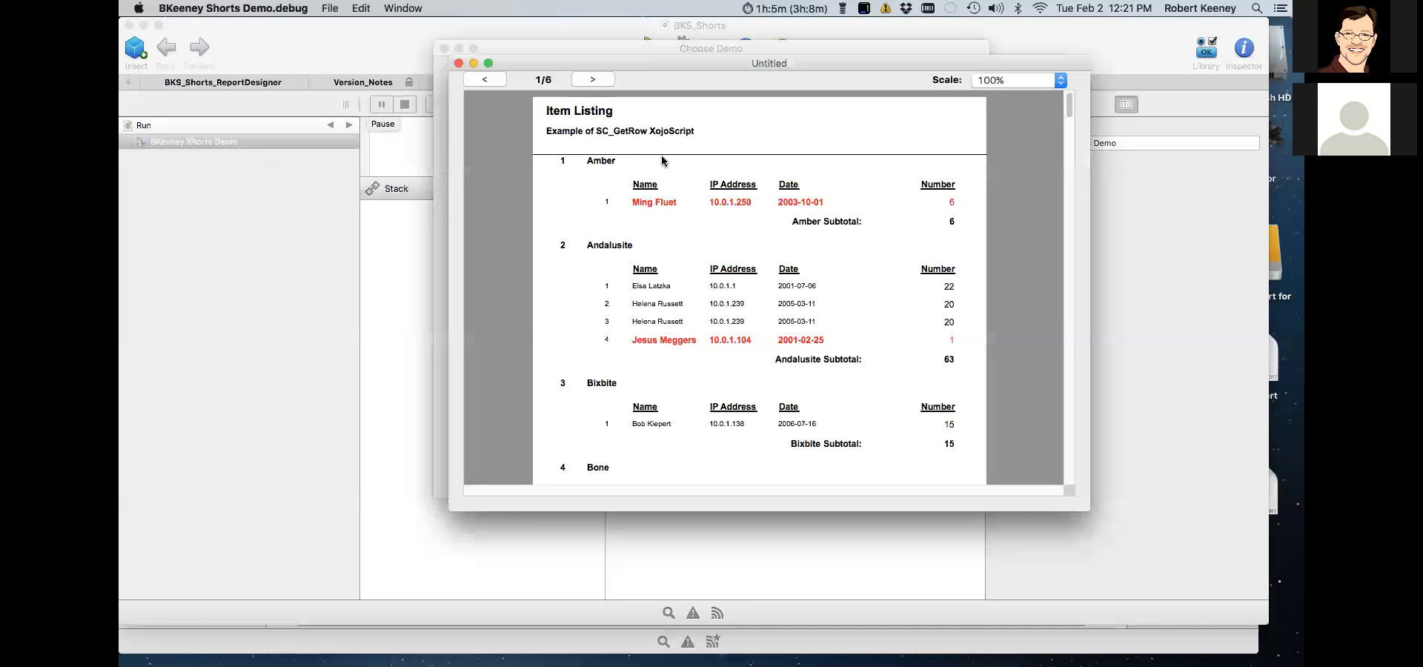
- Close the Item Listing preview and load MyReport into the Report Designer
click(457, 63)
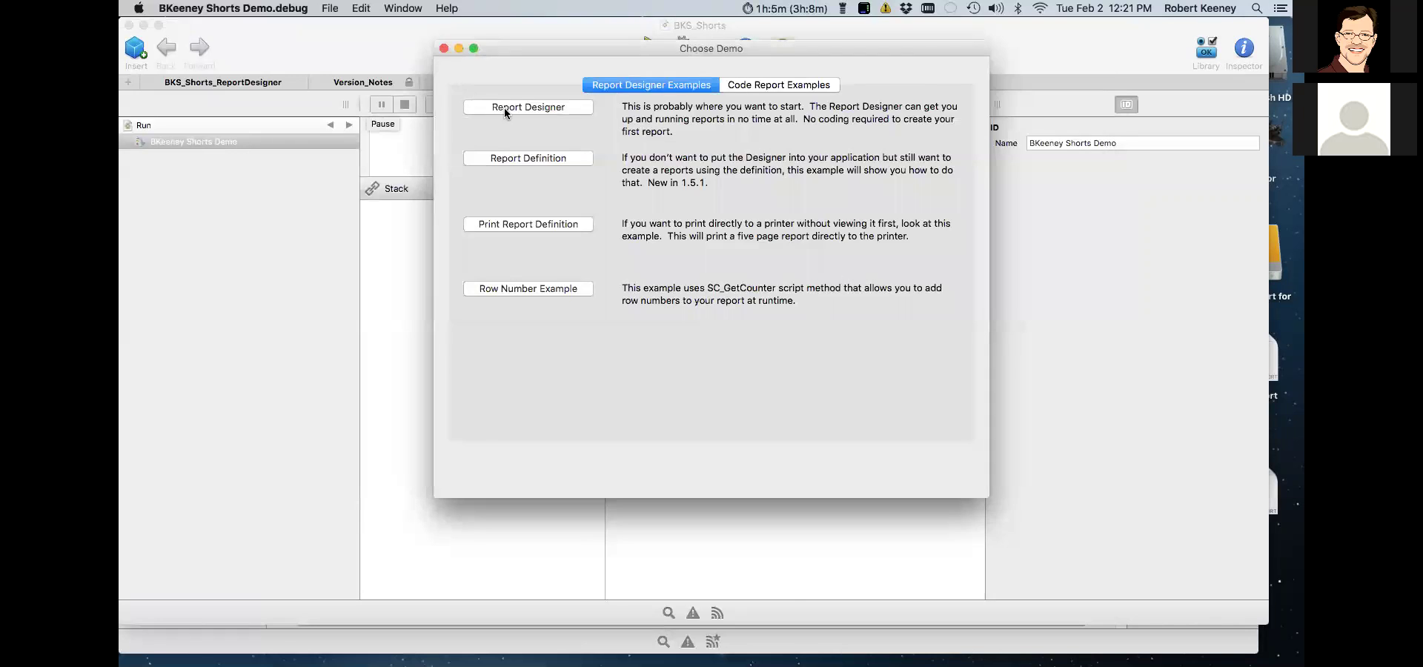
click(504, 108)
click(550, 92)
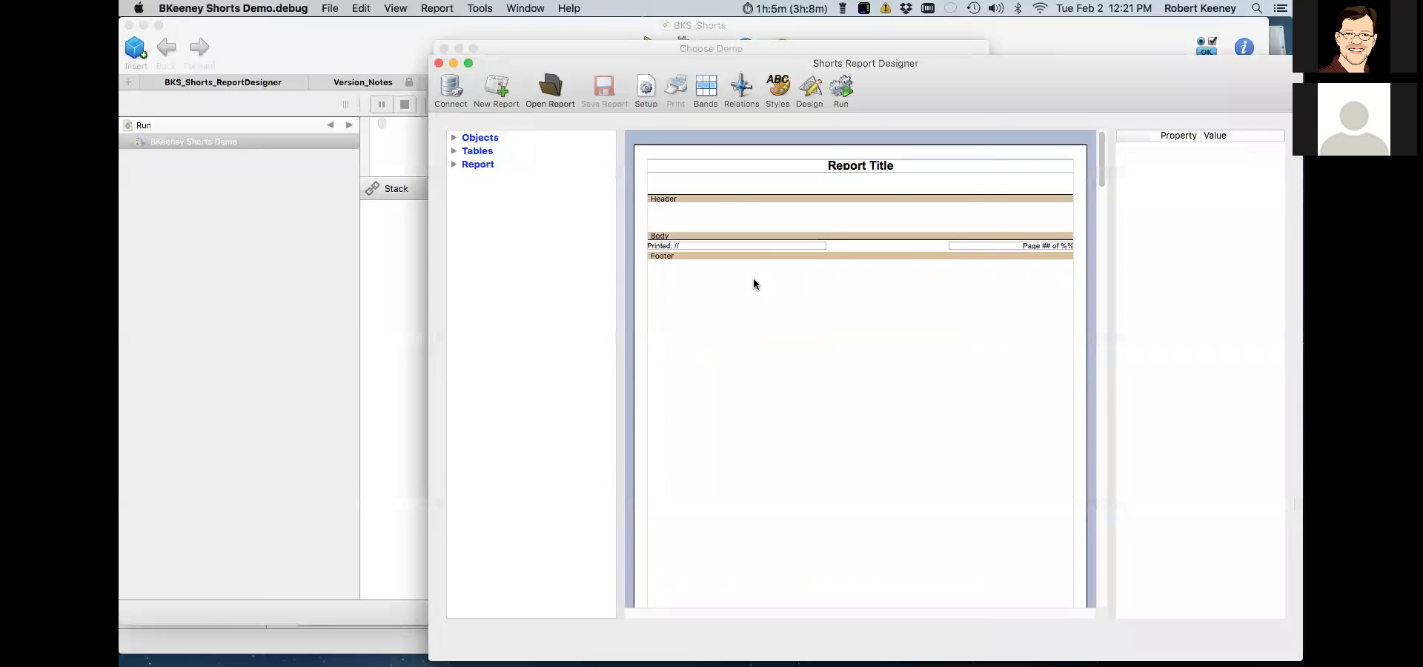
double_click(637, 244)
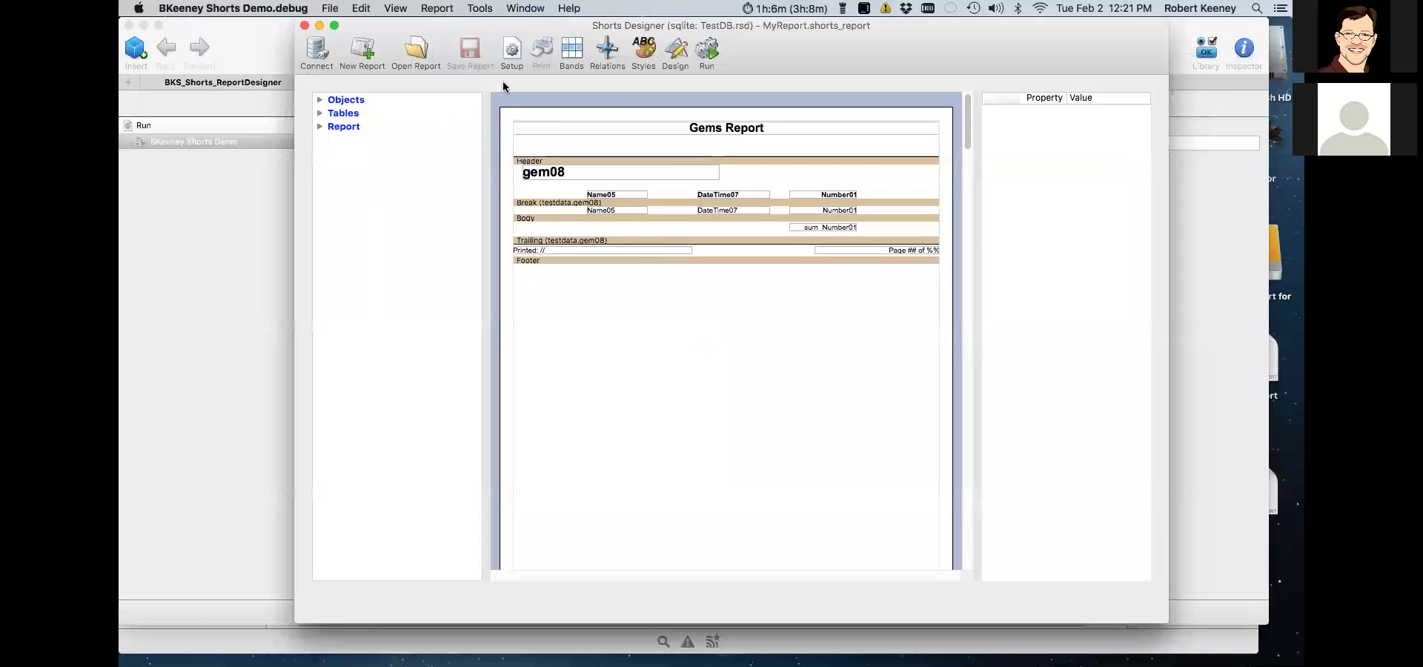
- Preview the Gems Report, return to design to inspect the Body band, then quit the demo
click(706, 49)
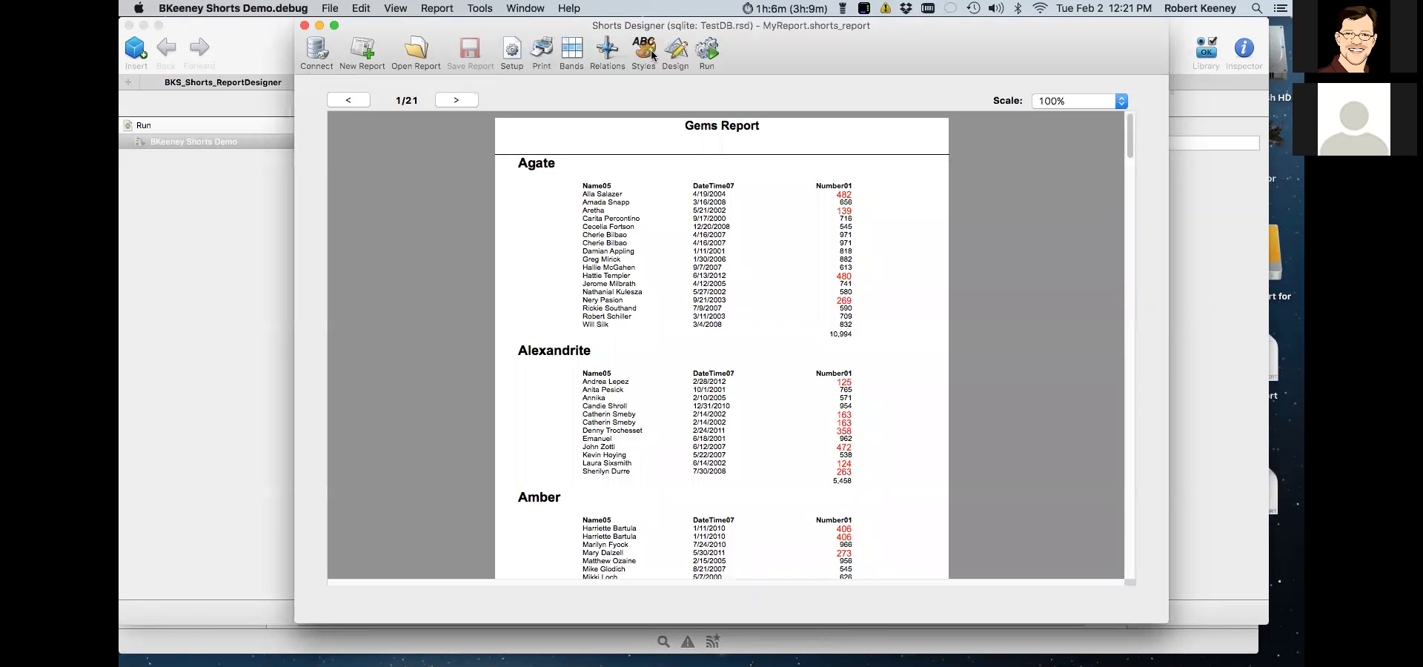
click(677, 54)
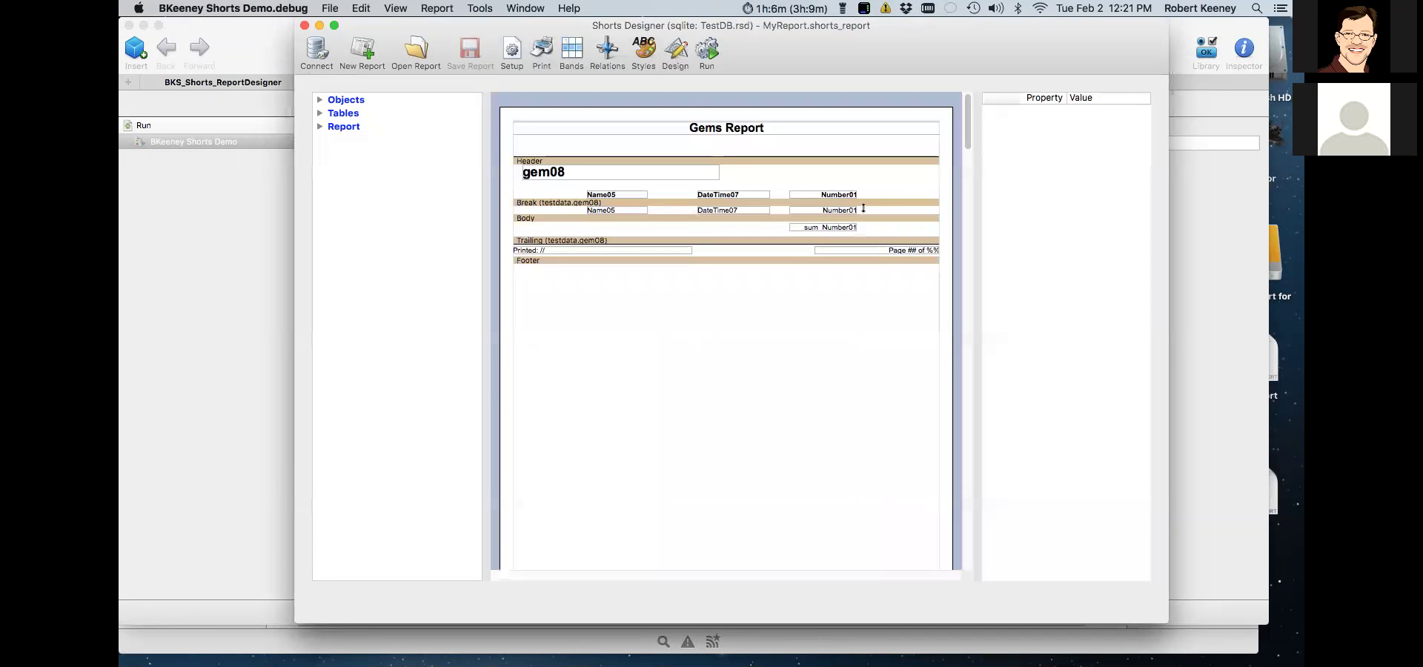
click(882, 211)
key(super+Tab)
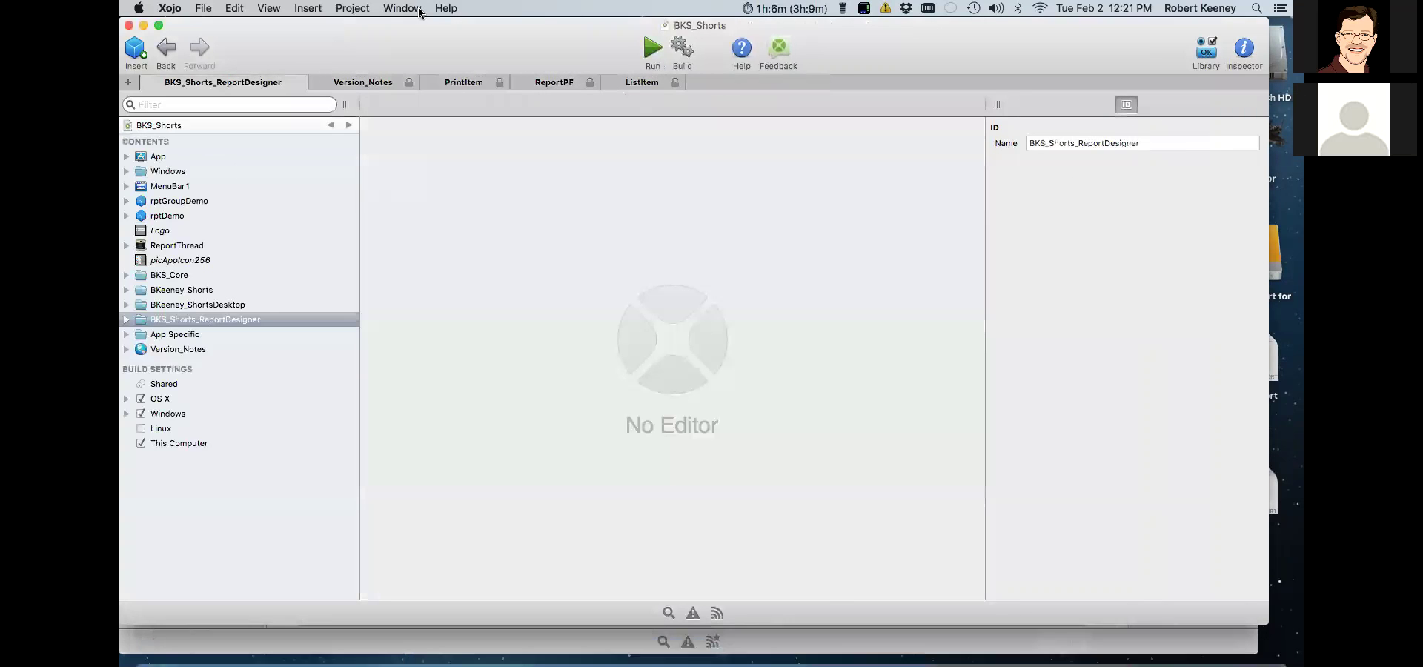
- Rebuild and run the BKeeney Shorts Demo, then open the Report Designer example
click(655, 50)
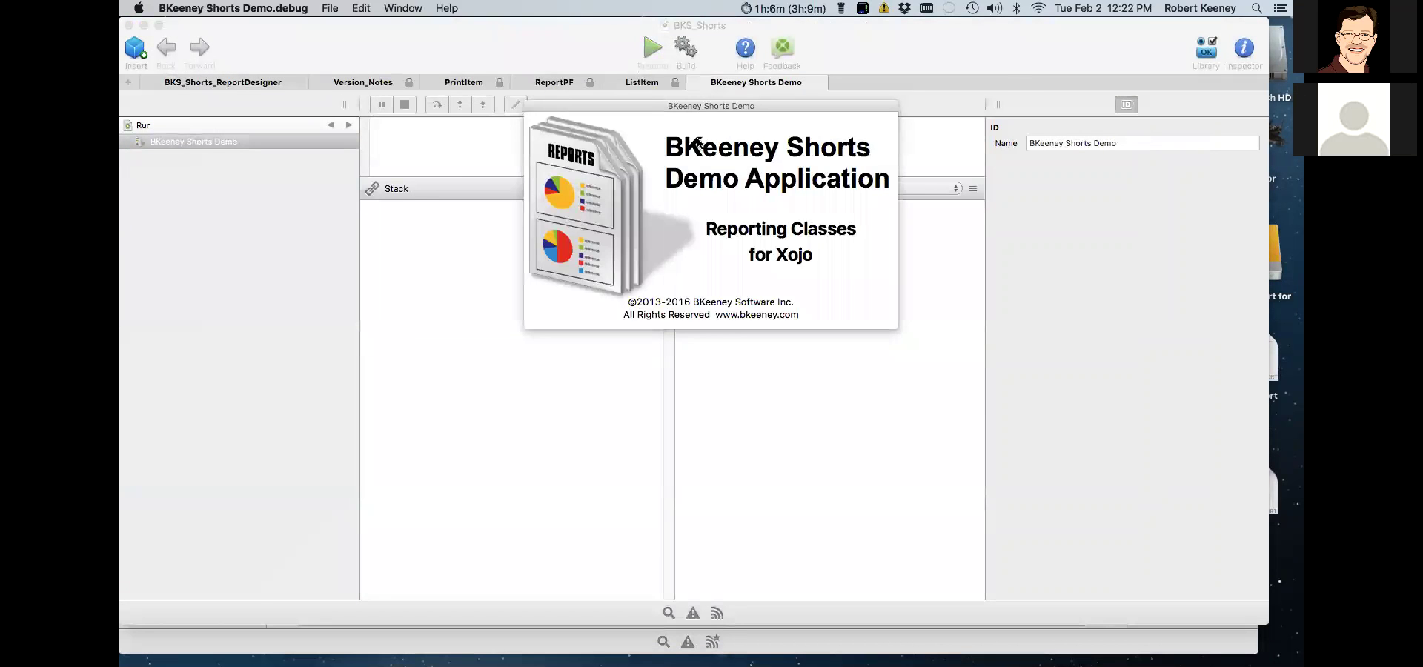
click(535, 111)
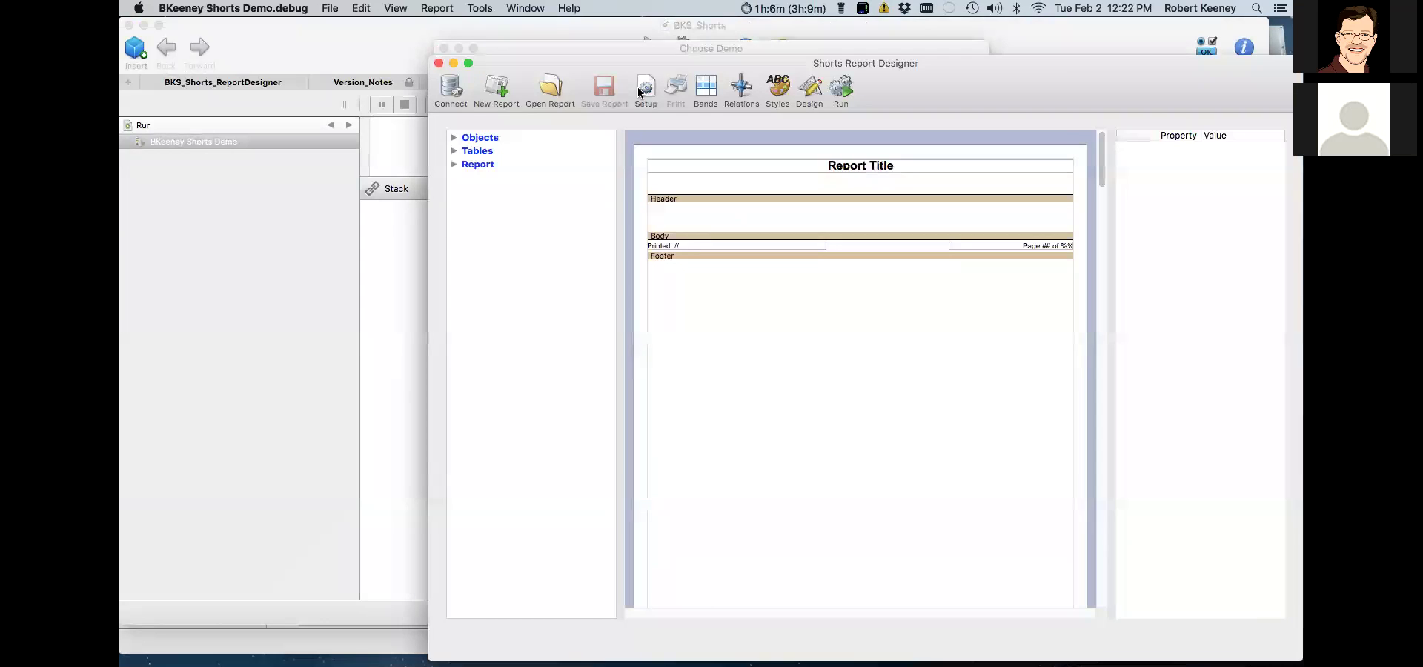
- Load the saved MyReport into the Report Designer
click(552, 92)
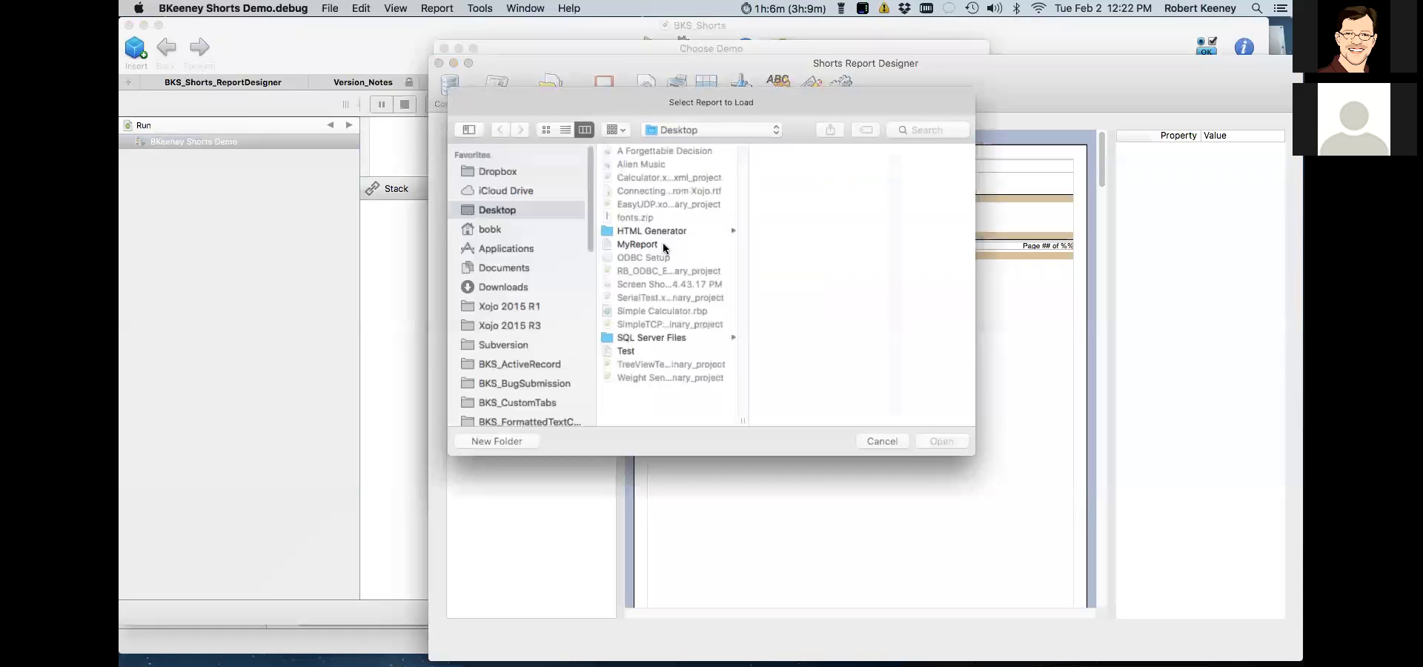
click(637, 245)
double_click(637, 245)
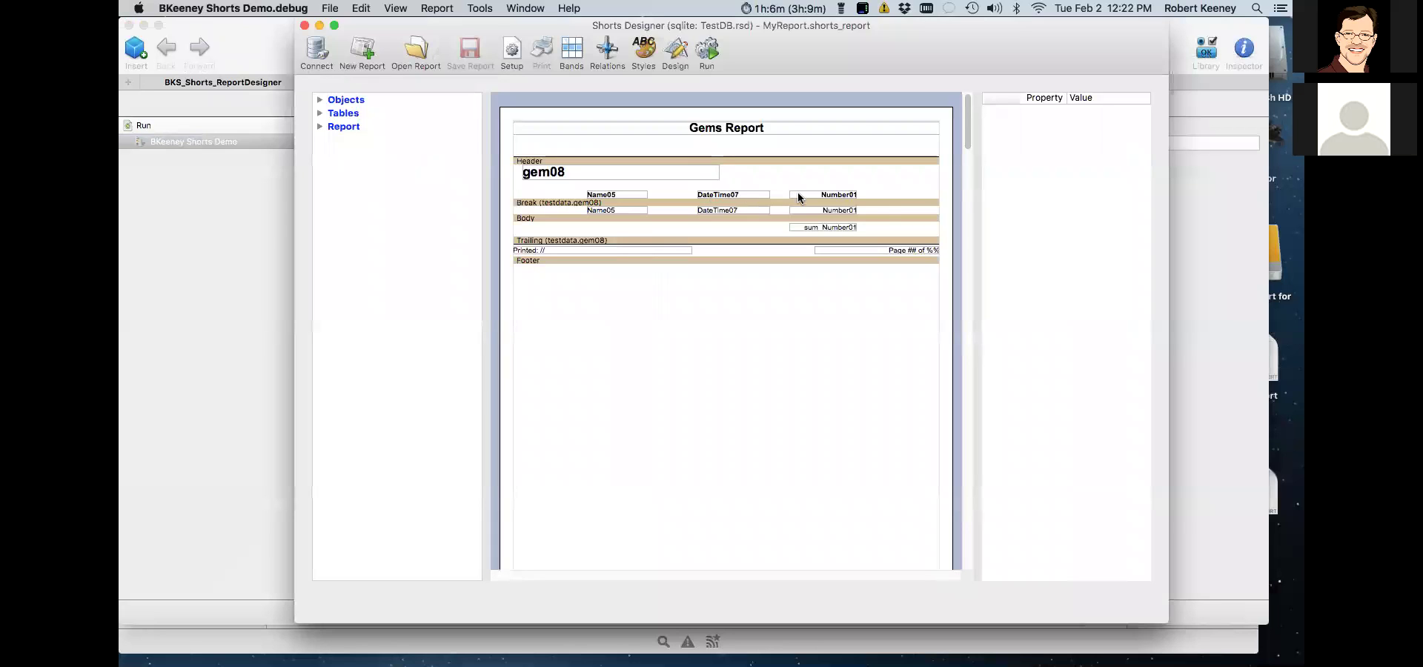
- Give the Body band a silver alternate row colour
click(889, 210)
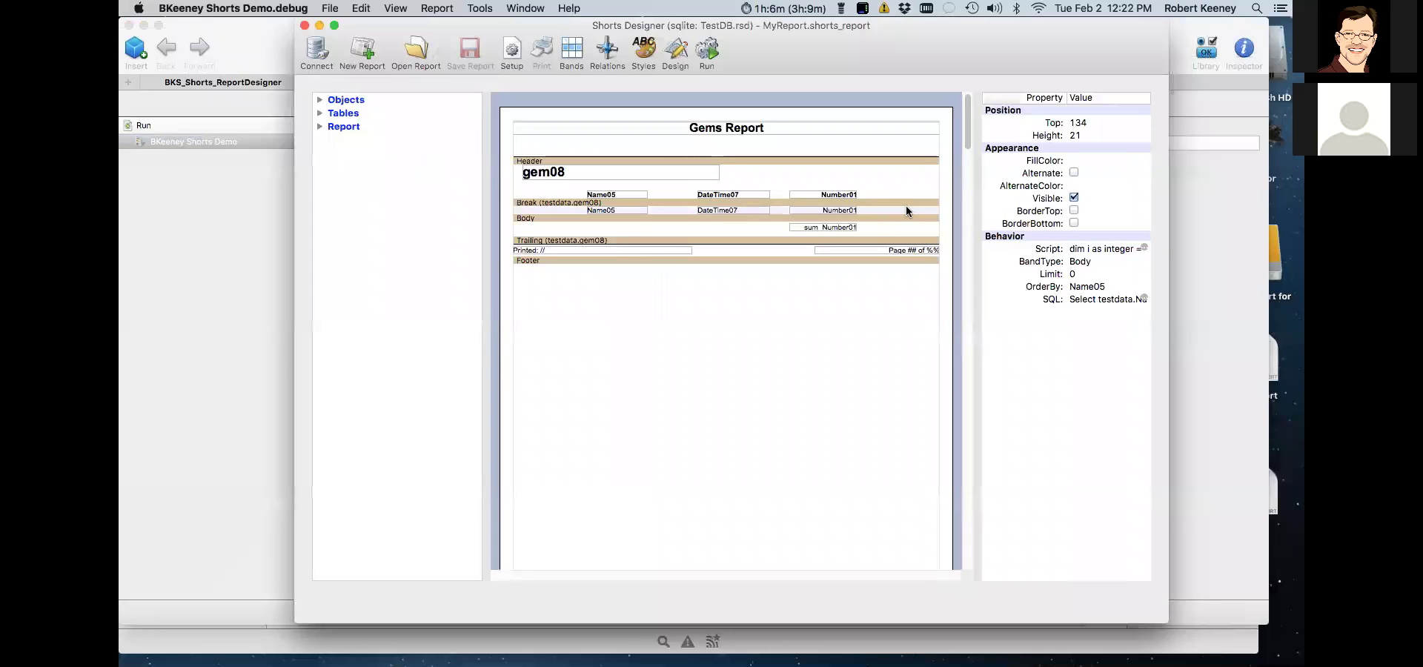
click(1074, 172)
click(1074, 186)
click(771, 197)
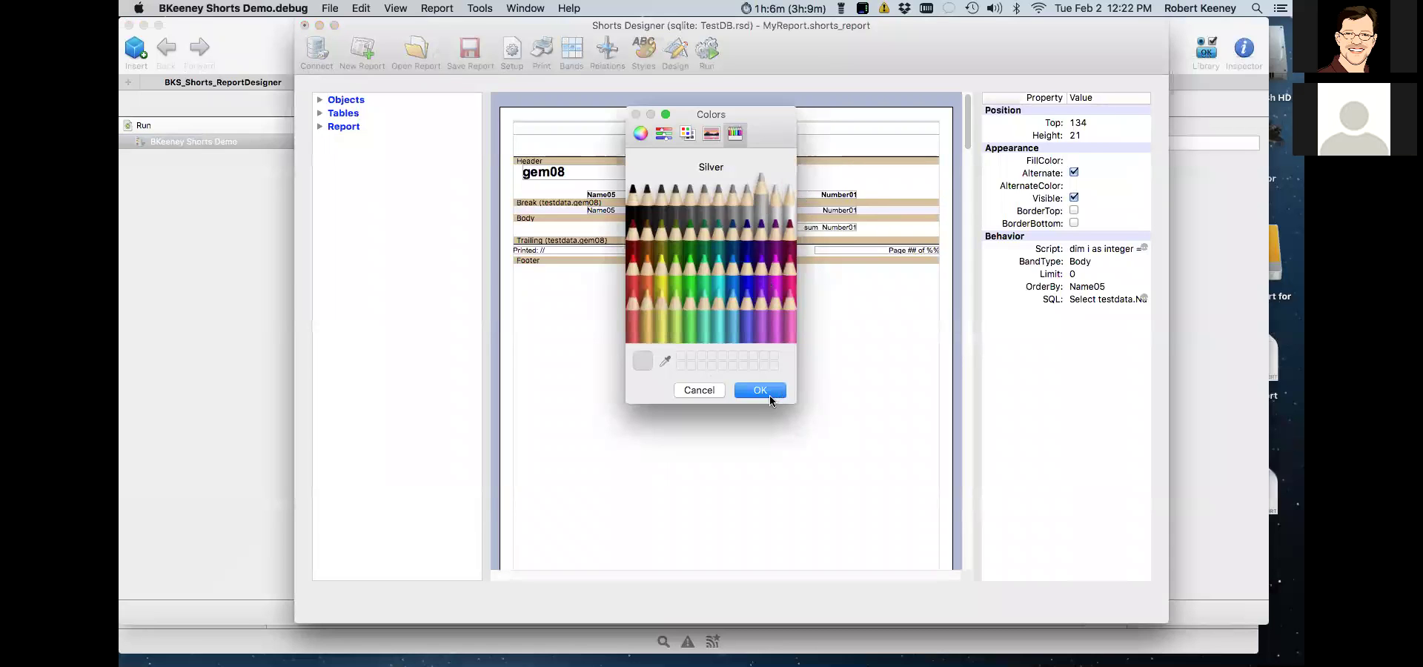
click(760, 390)
- Give the gem08 Break band a lime alternate colour and run the report
click(758, 172)
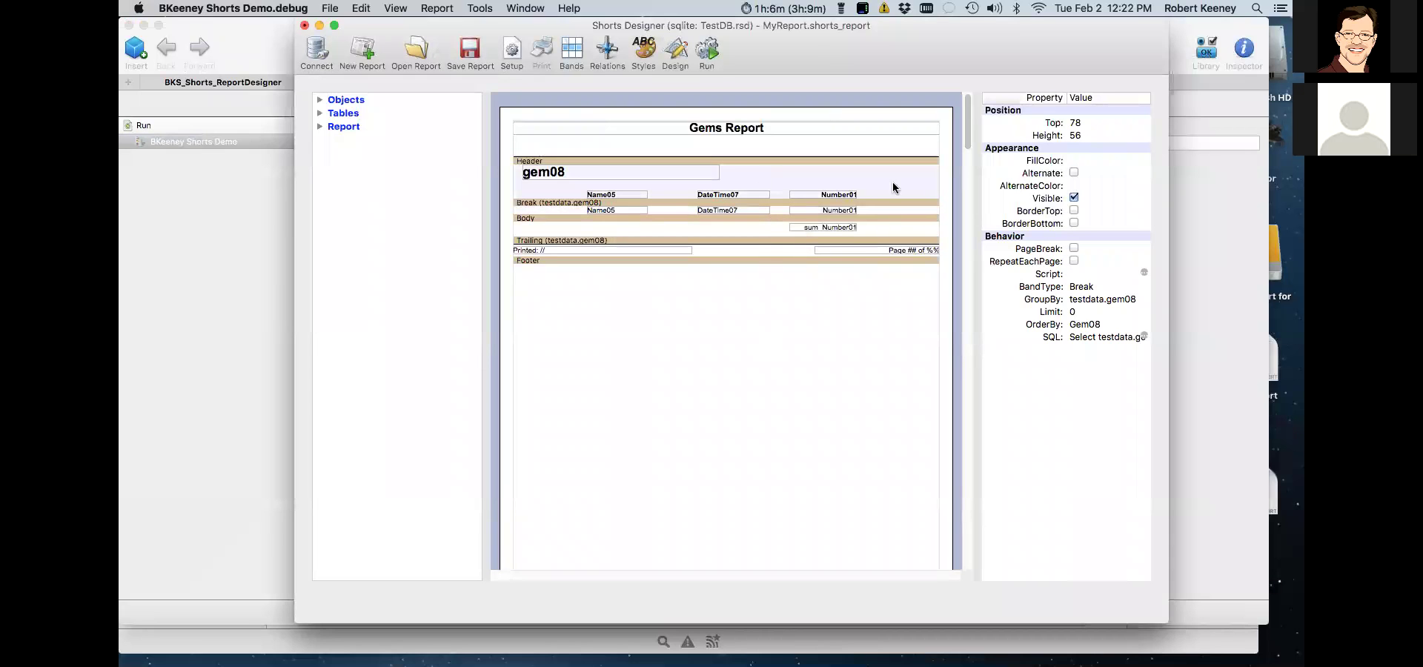
click(1074, 172)
click(1076, 186)
click(683, 280)
click(682, 280)
click(760, 388)
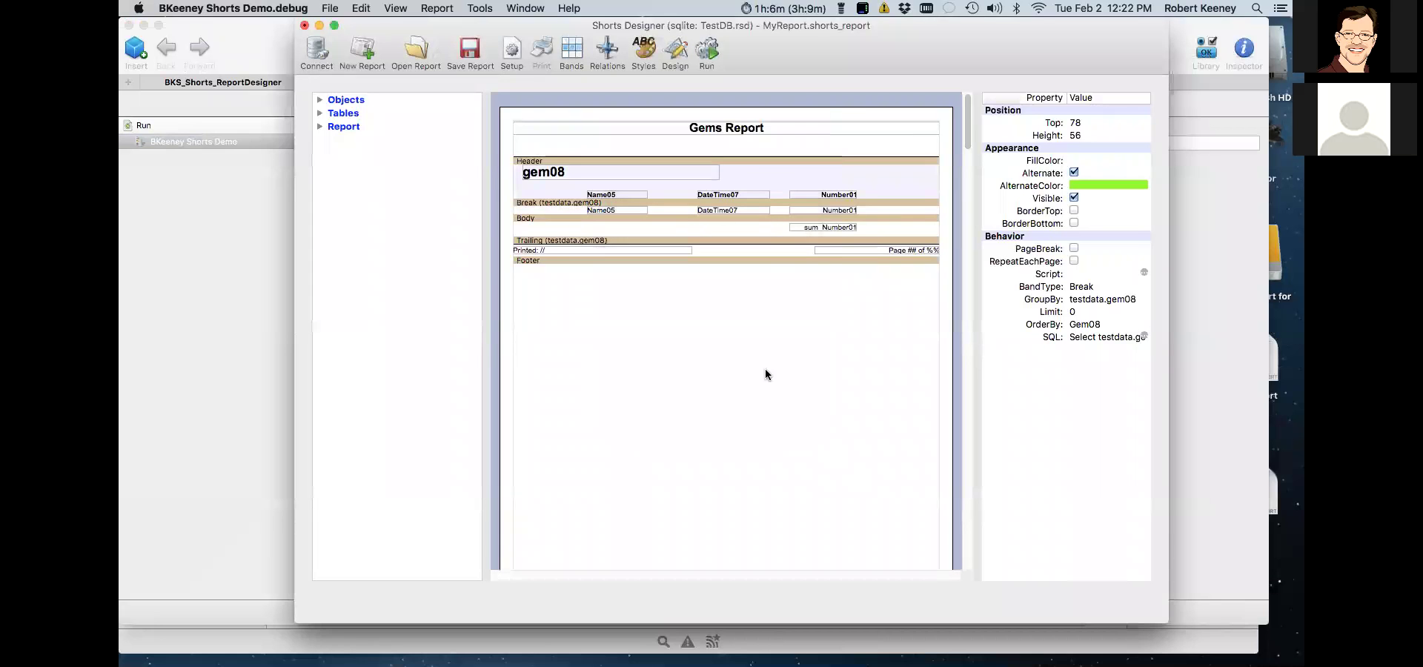
click(708, 50)
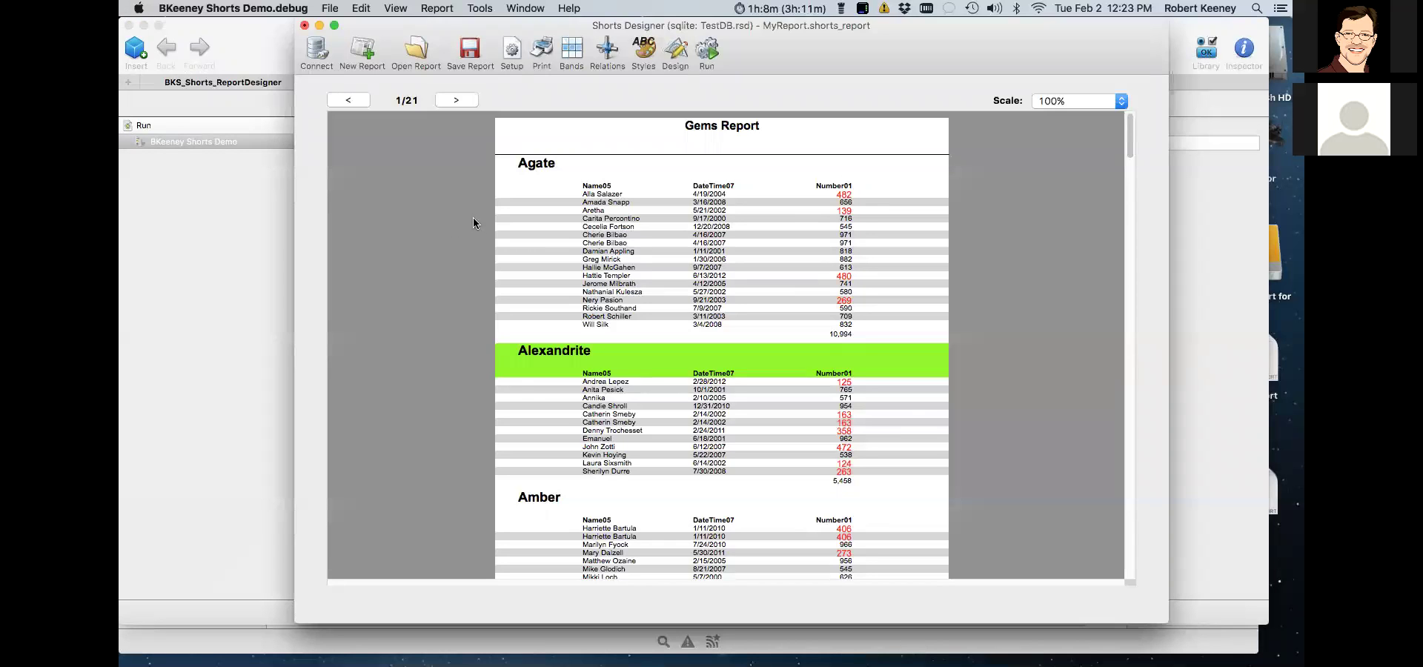
- Close the Gems Report preview without saving and bring the Xojo debugger forward
click(303, 26)
click(771, 156)
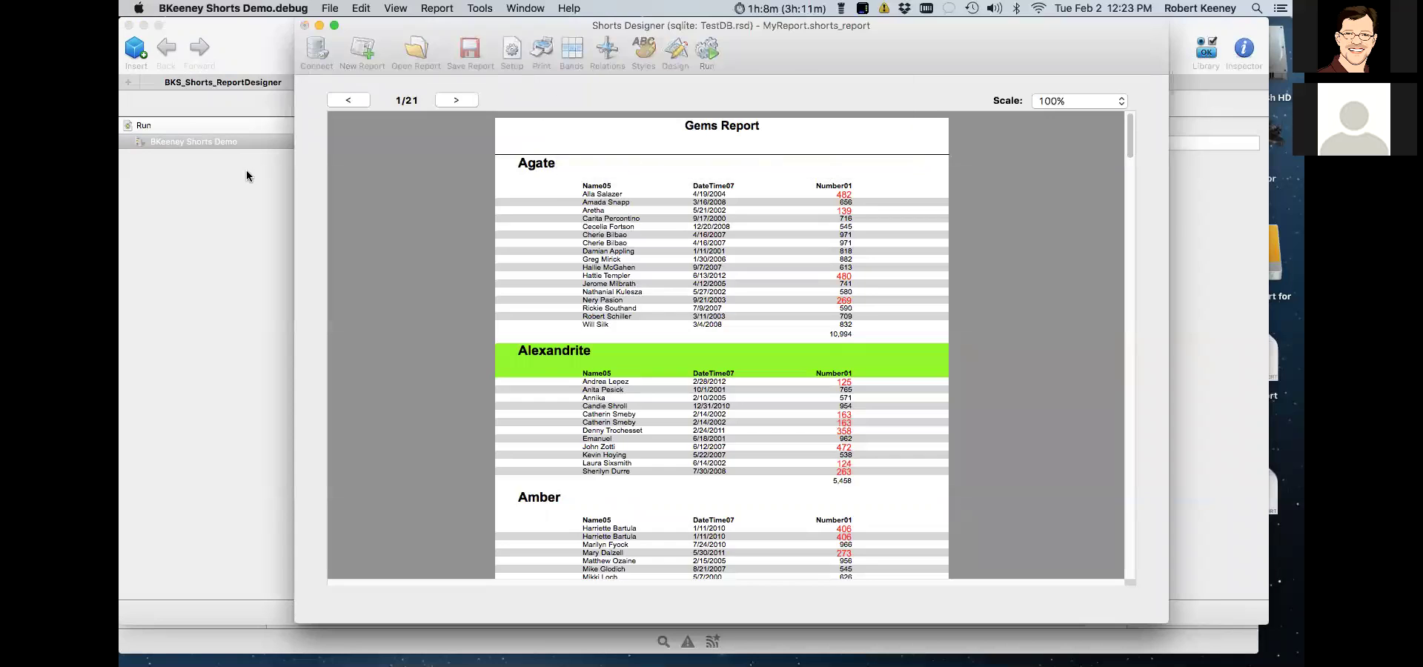
click(408, 223)
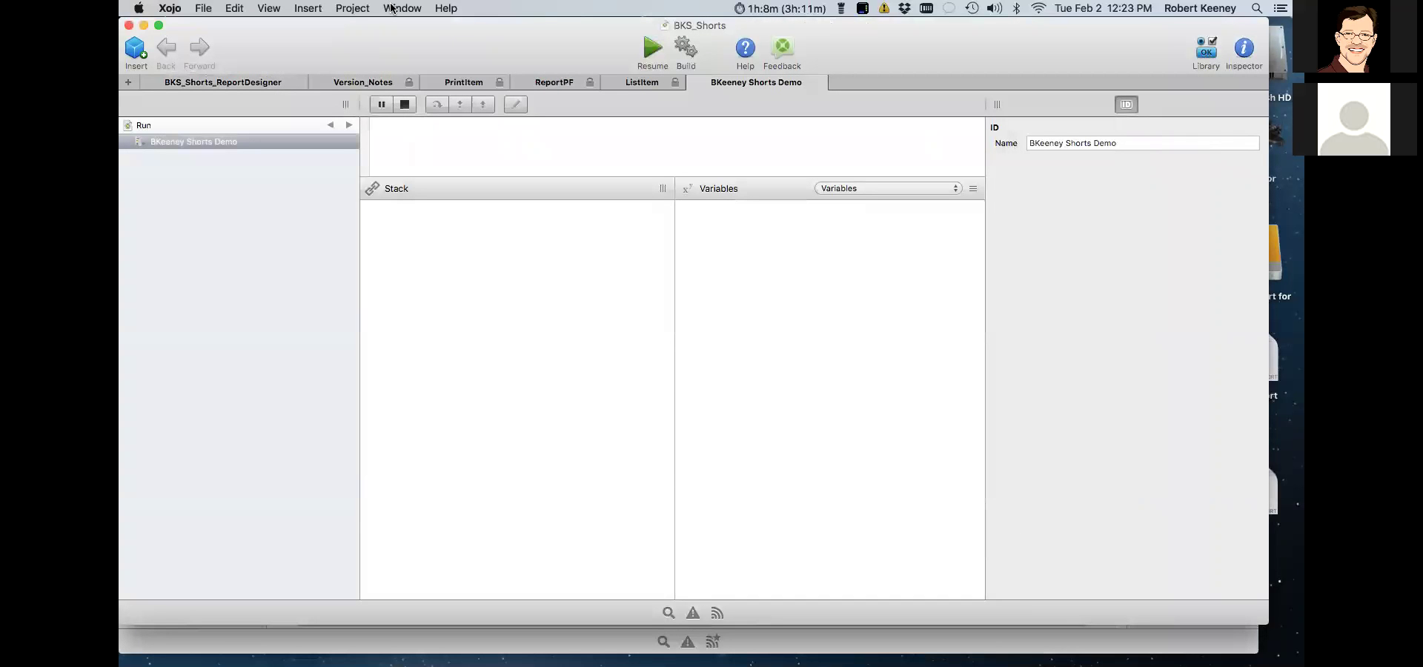
- Switch to the Web BKeeney Shorts project and expand BKS_Shorts_ReportDesigner and PAF
click(400, 9)
click(432, 161)
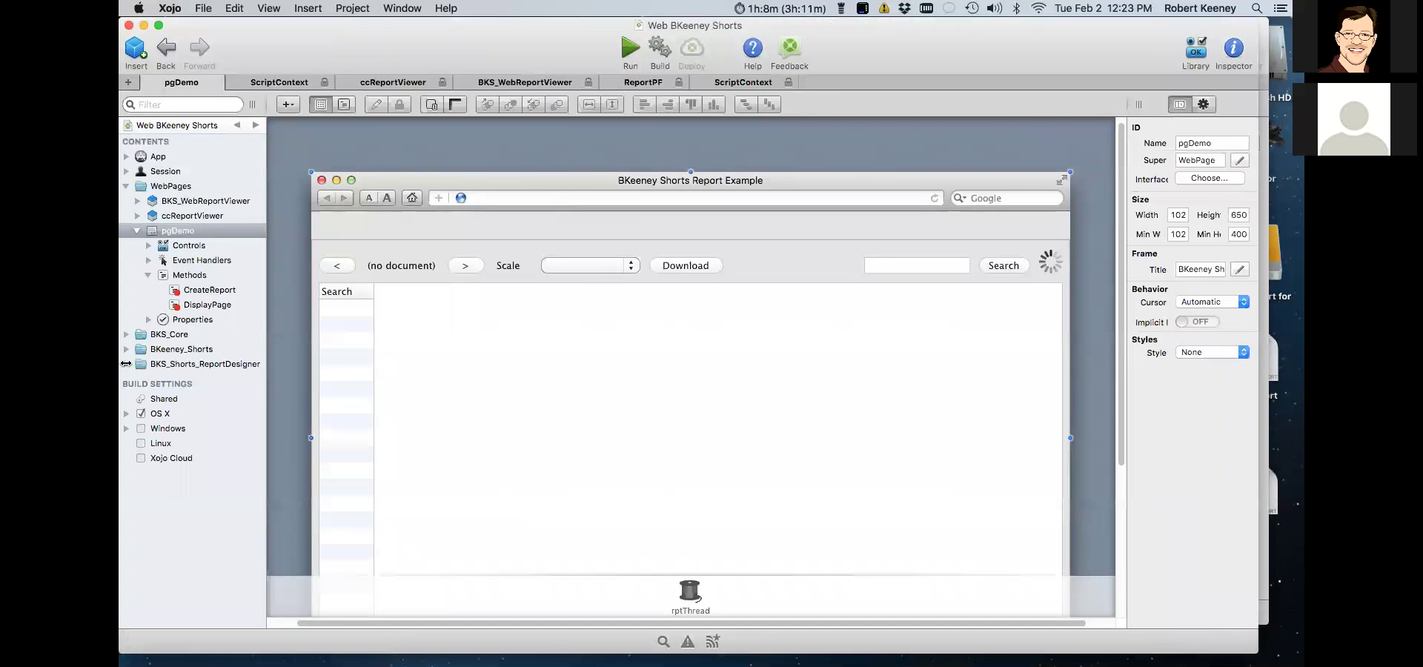
click(126, 364)
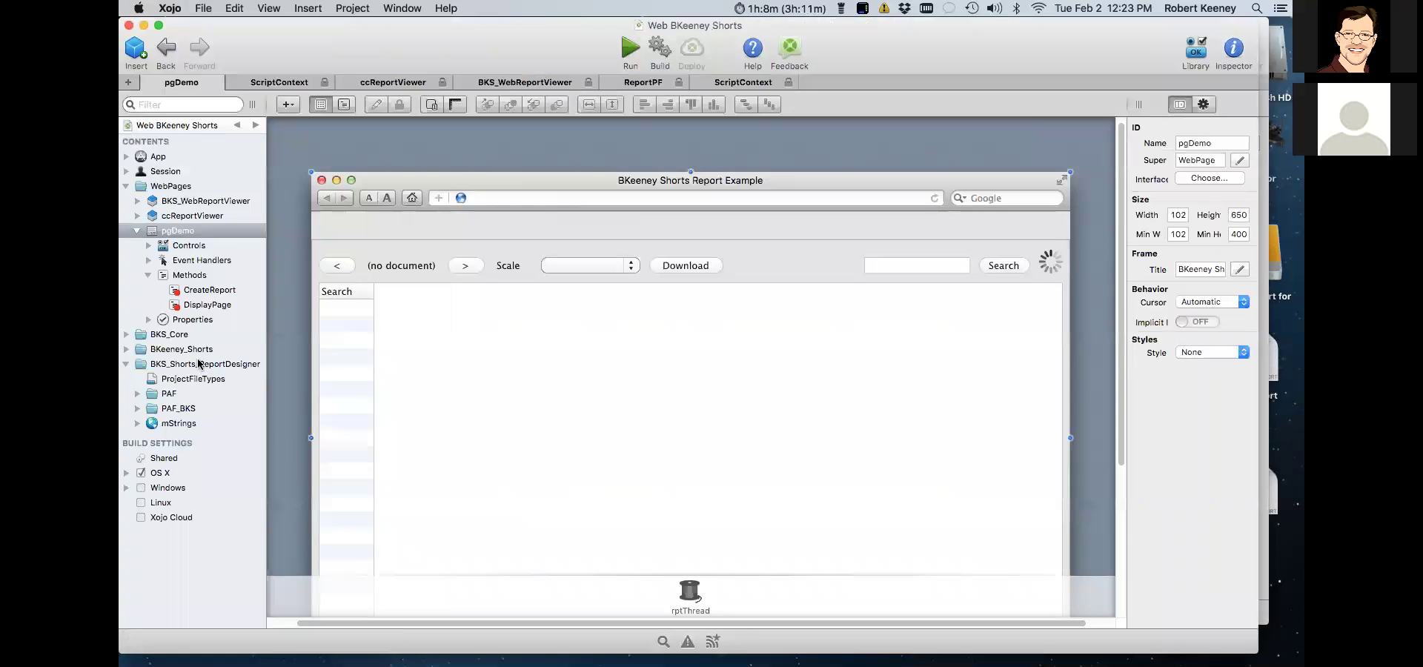
click(137, 395)
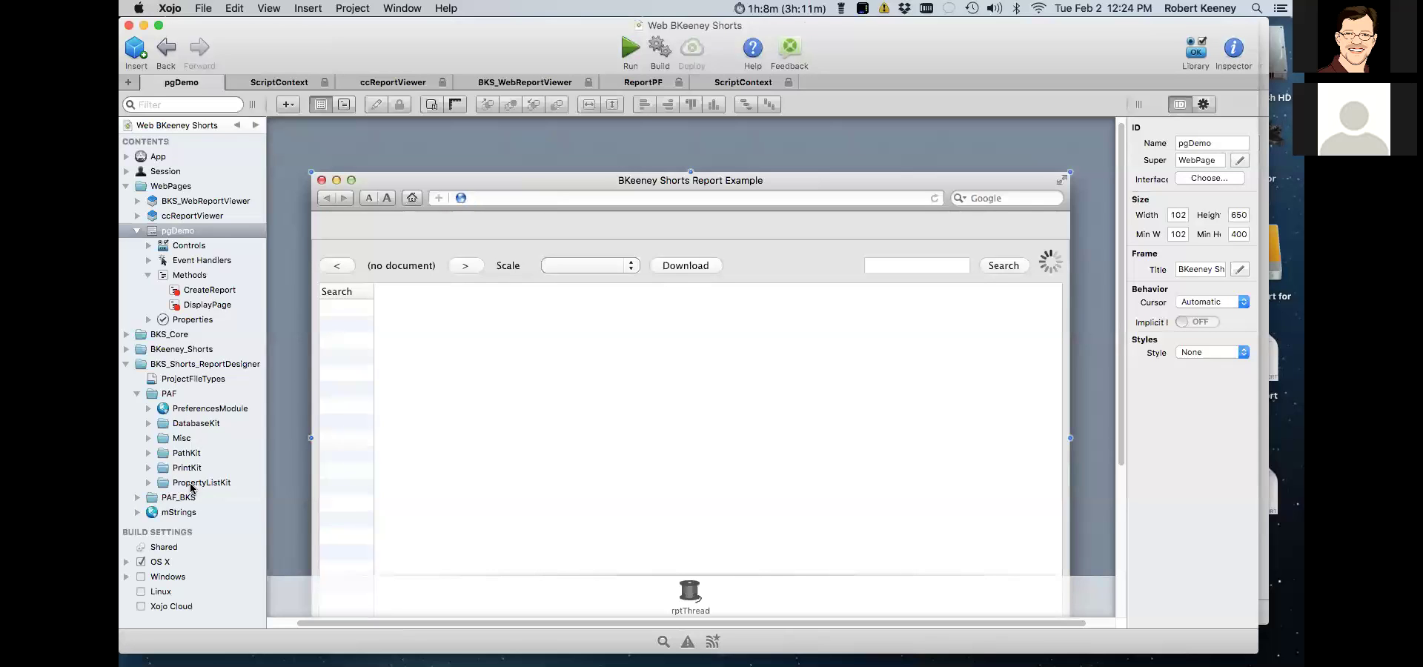
click(183, 364)
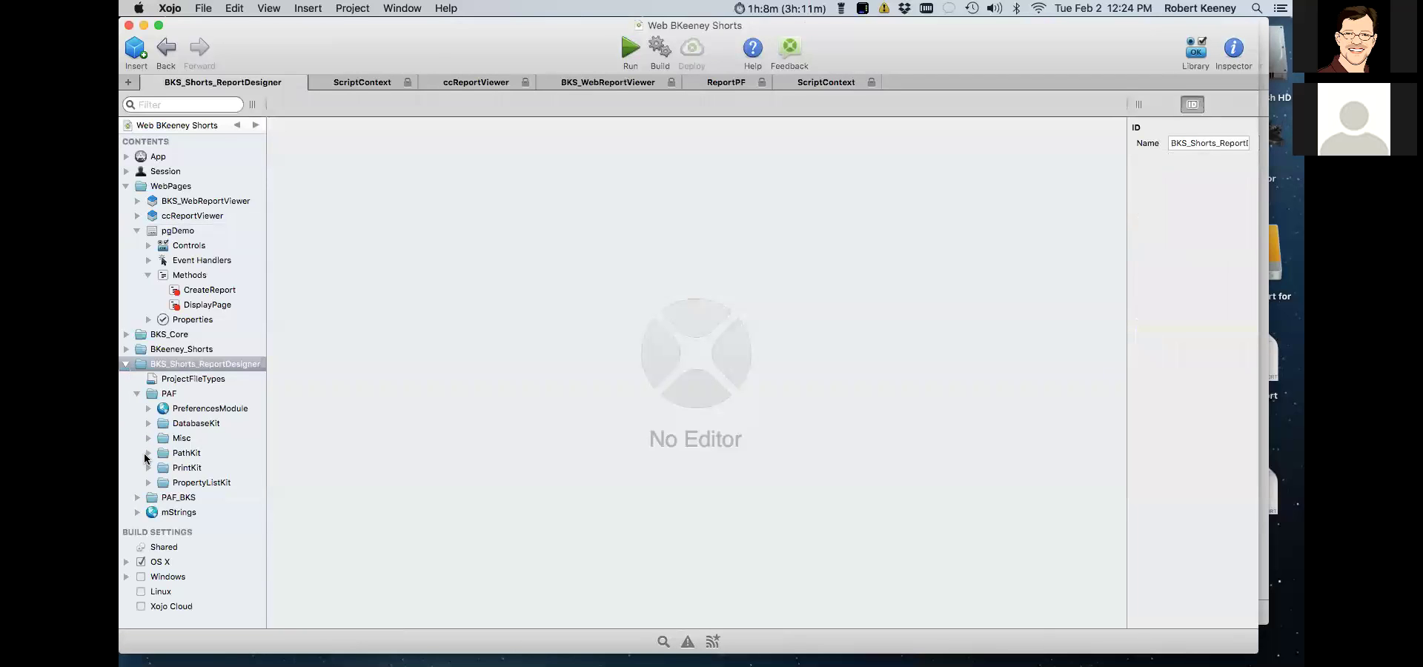
- Expand PrintKit > PAF_PrintKit > Classes and open the DesignCanvas class
click(148, 468)
click(159, 483)
click(171, 498)
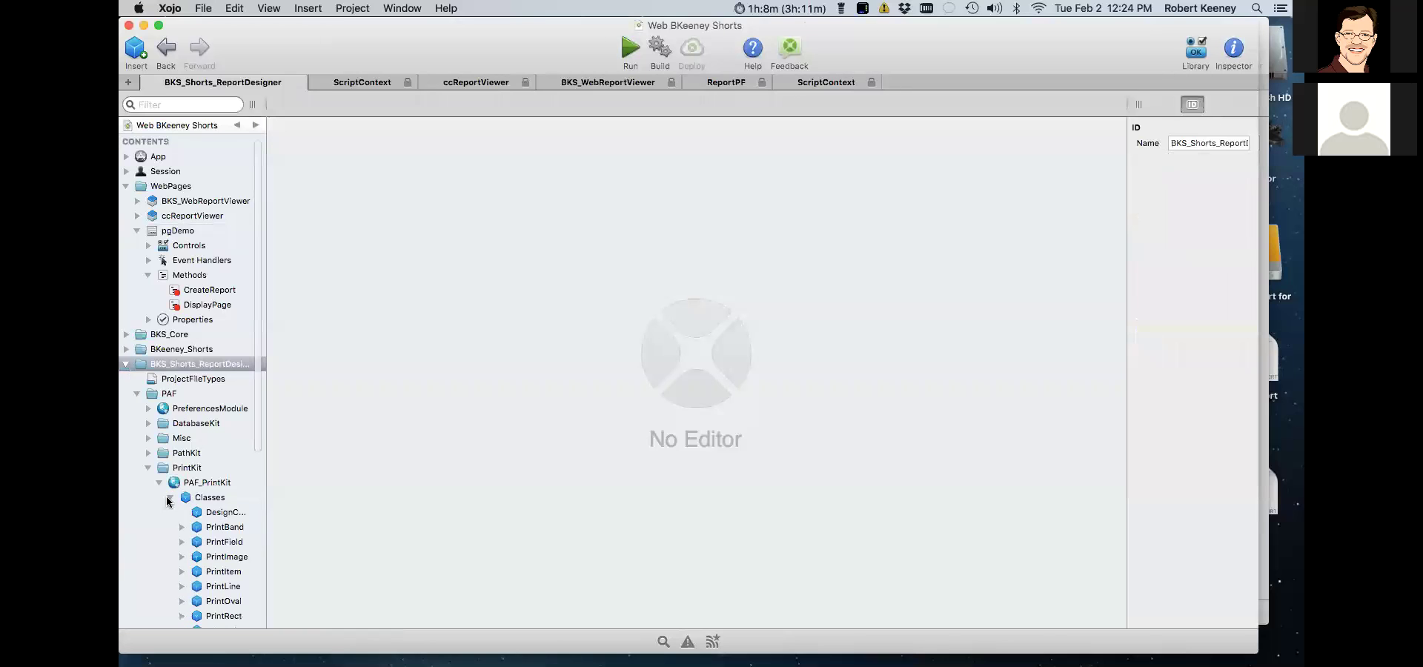
click(221, 512)
- Widen the navigator and inspector, then open the pgDemo web page
drag(253, 104, 330, 105)
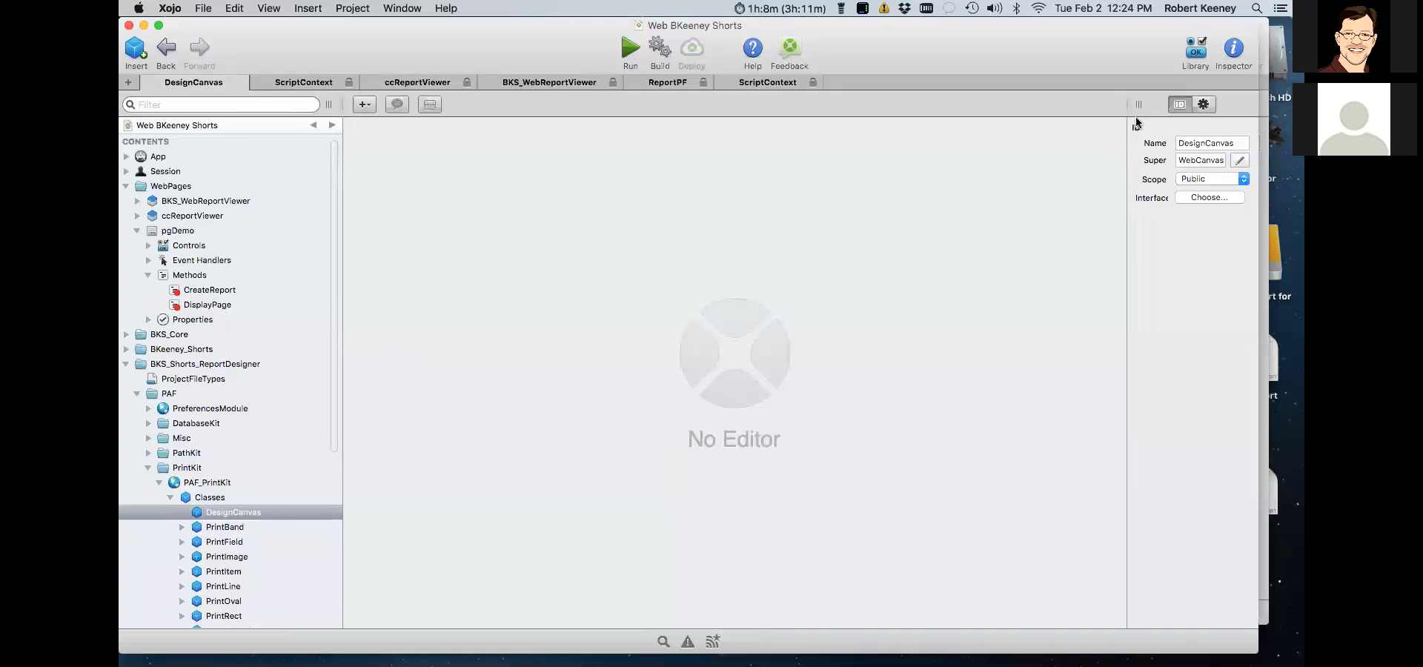
drag(1137, 103, 1074, 127)
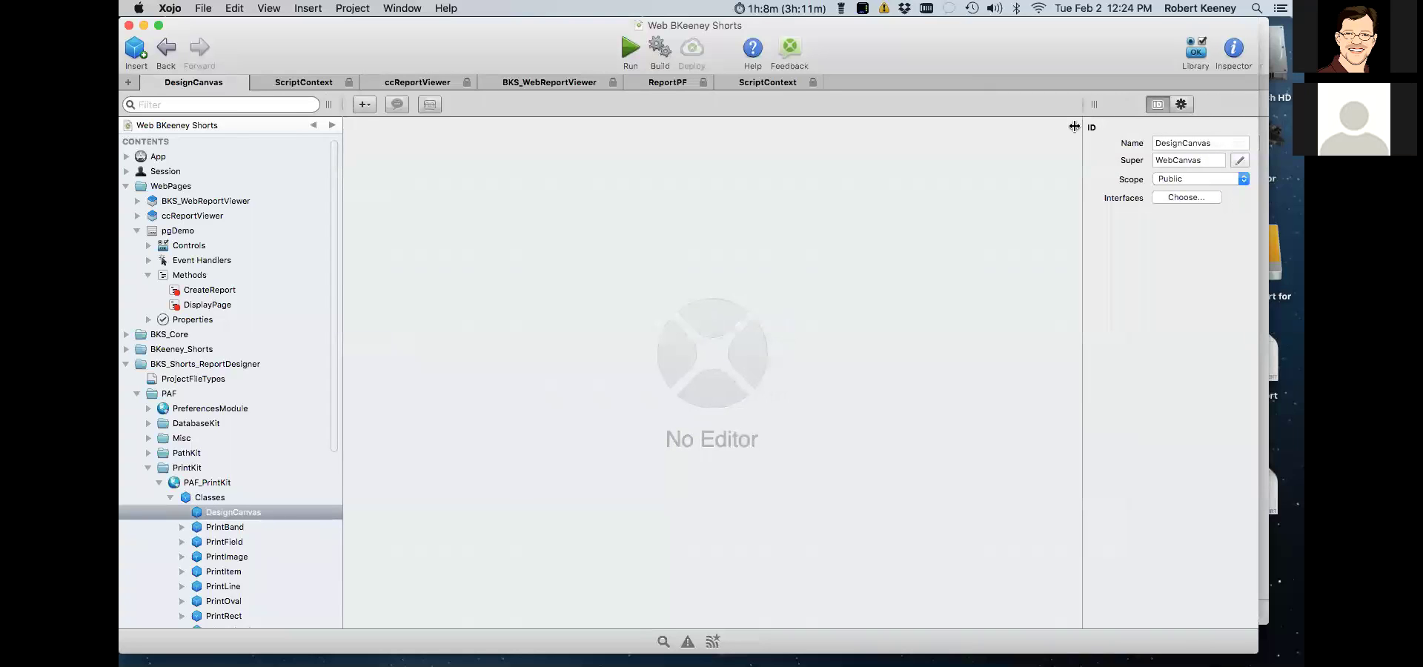
click(175, 232)
- View pgDemo's Shown event handler and CreateReport method code
click(148, 261)
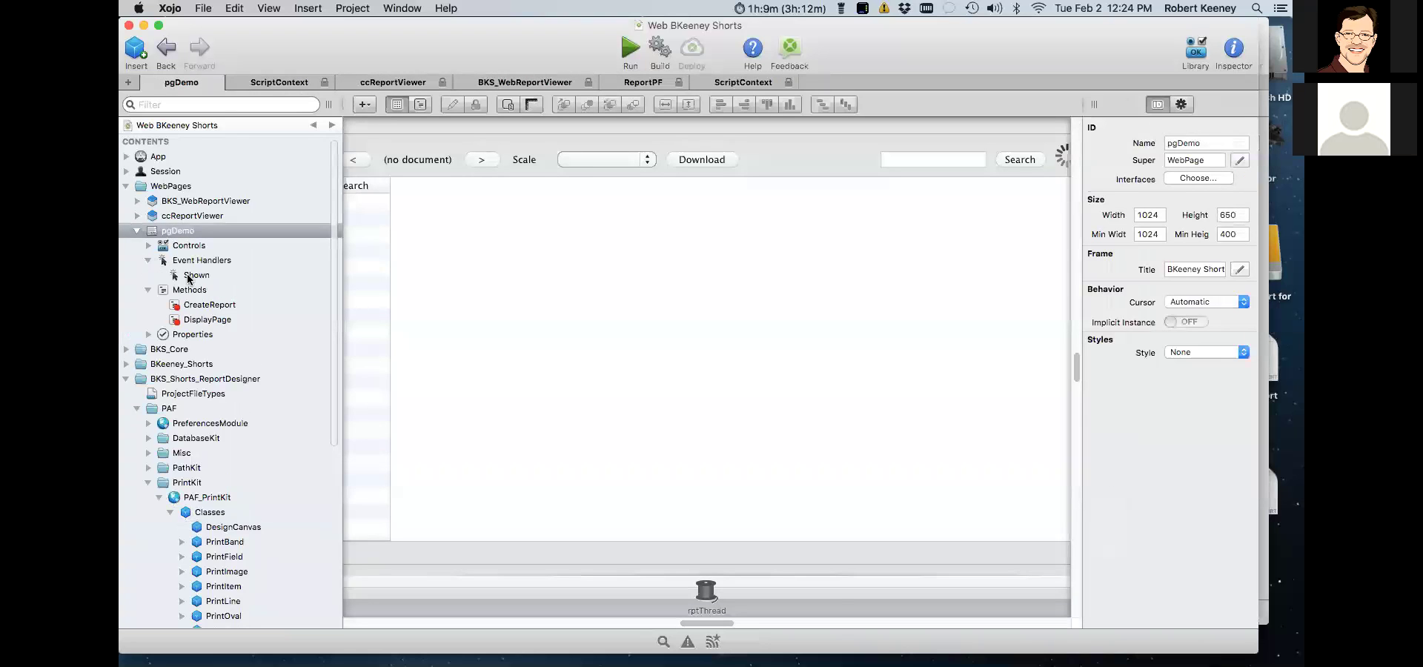
click(189, 276)
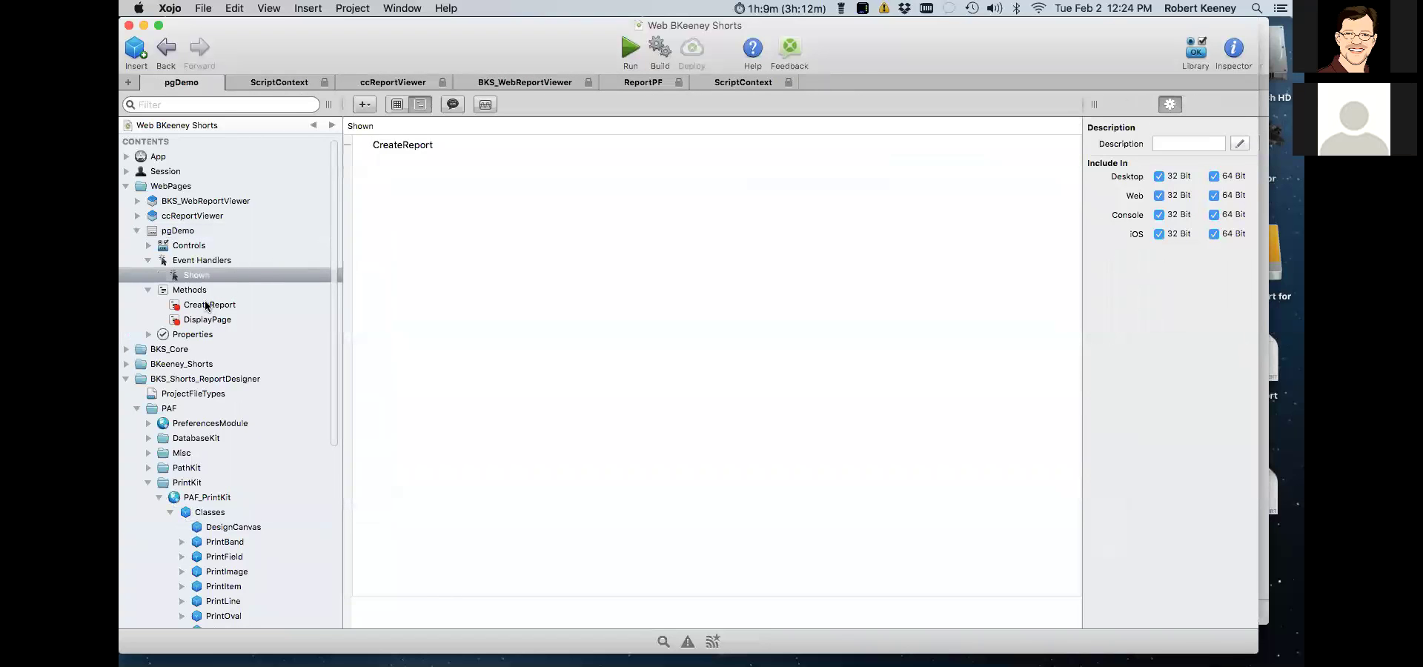
click(209, 304)
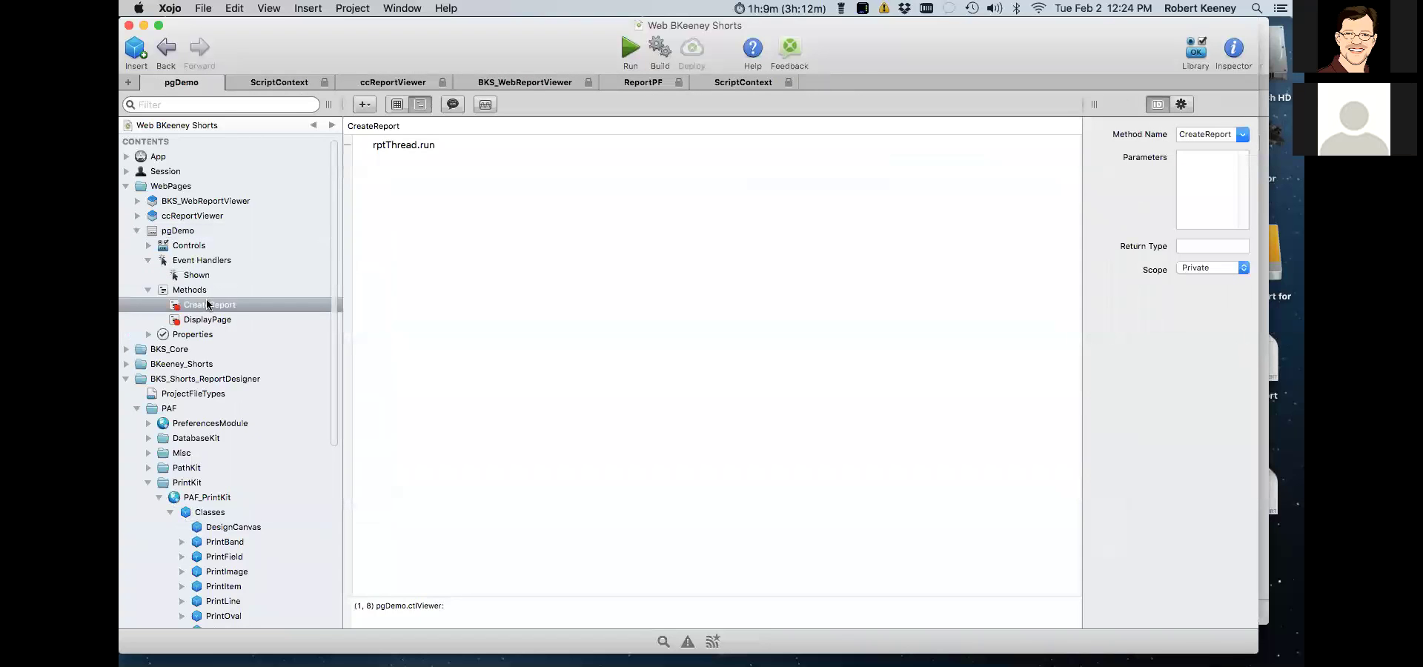
- Walk through rptThread's Run event code blocks, then show the DisplayPage method
click(149, 246)
click(159, 275)
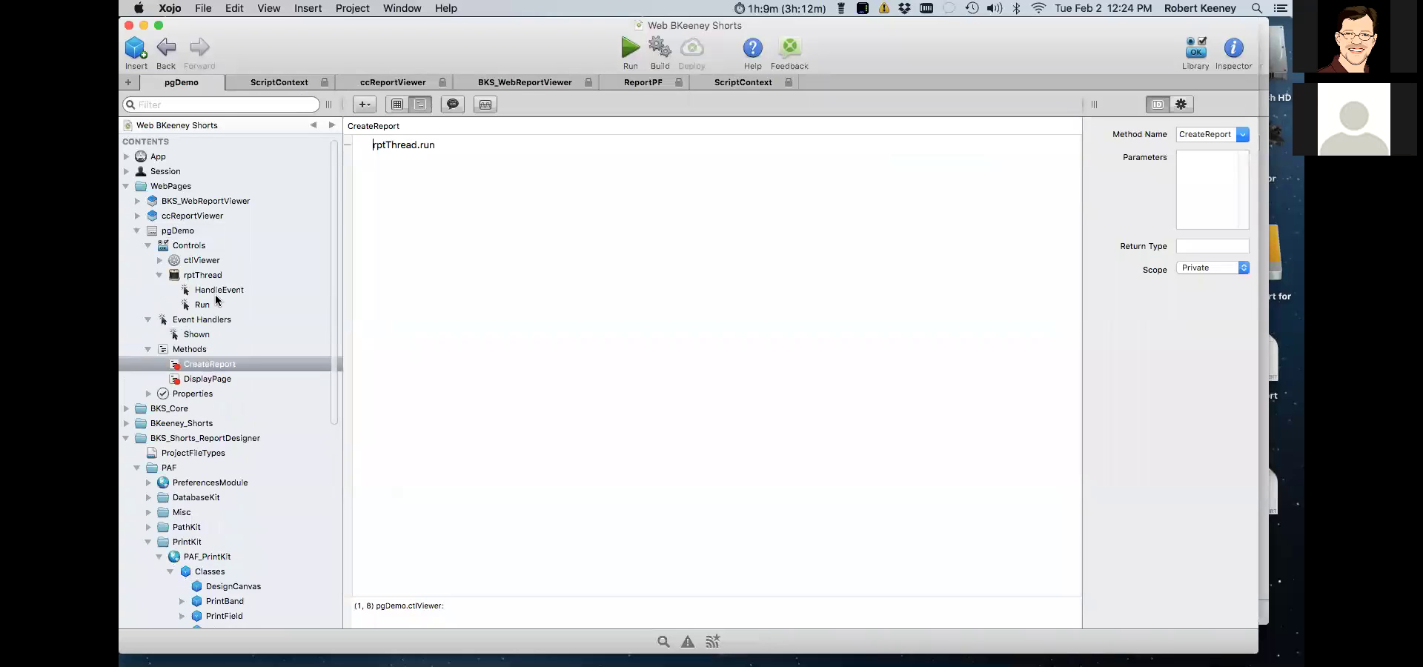
click(201, 305)
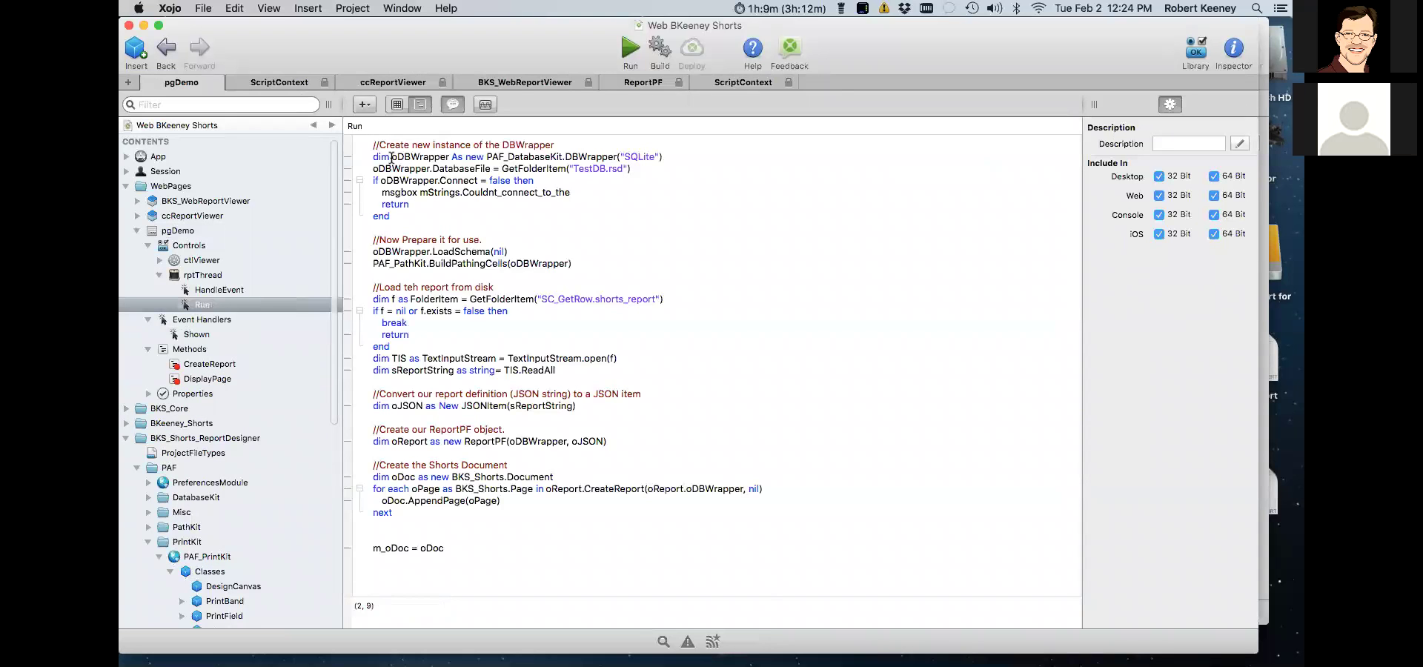
drag(375, 158, 473, 221)
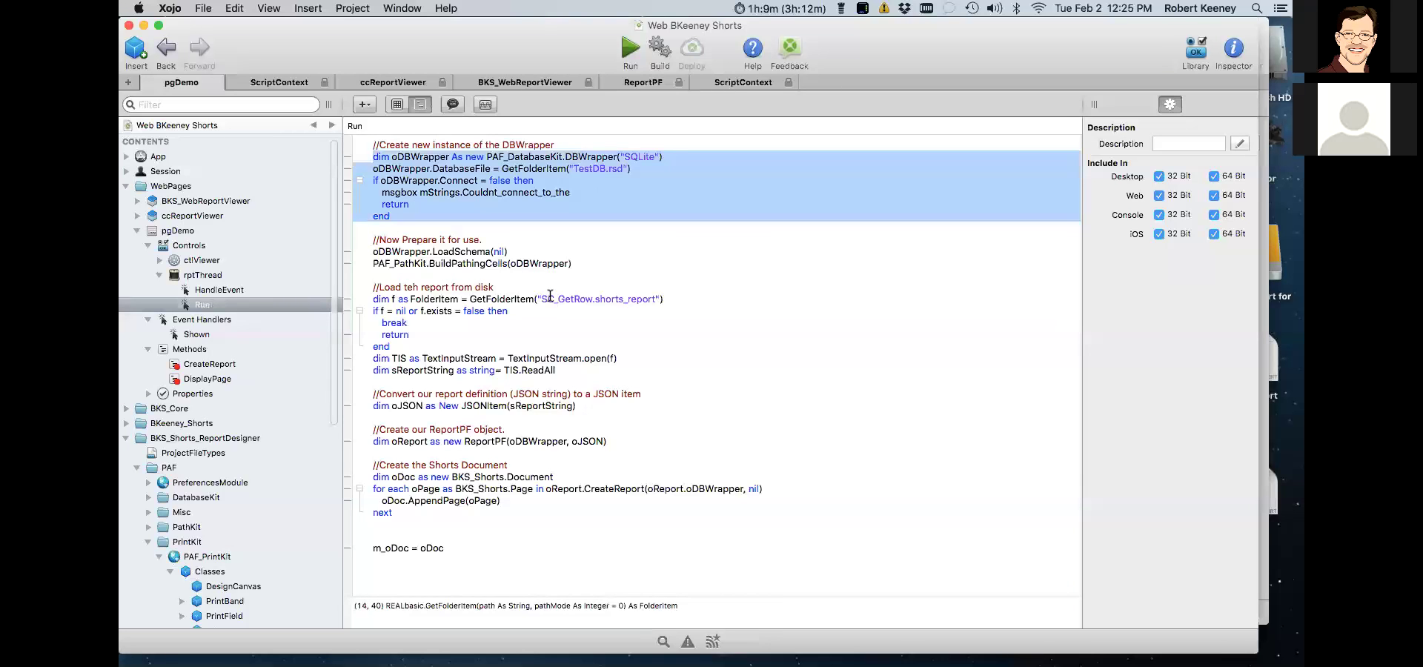
drag(368, 299, 593, 371)
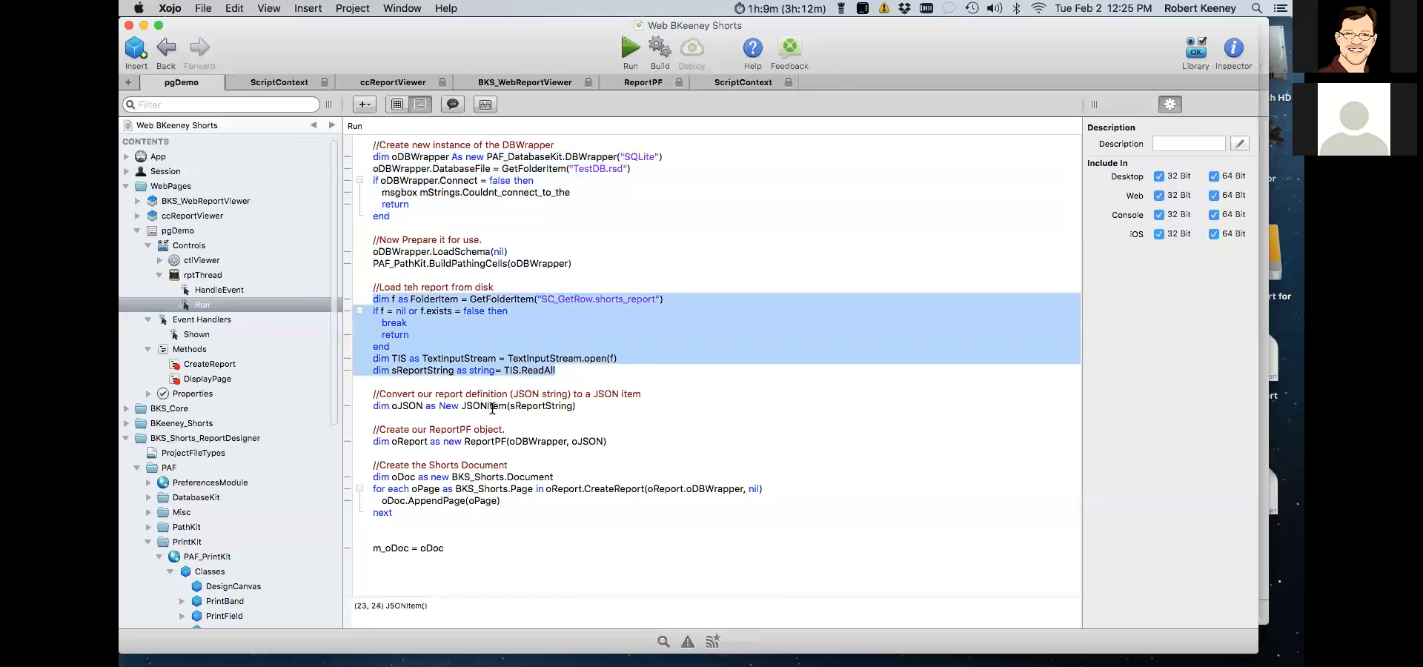
click(478, 442)
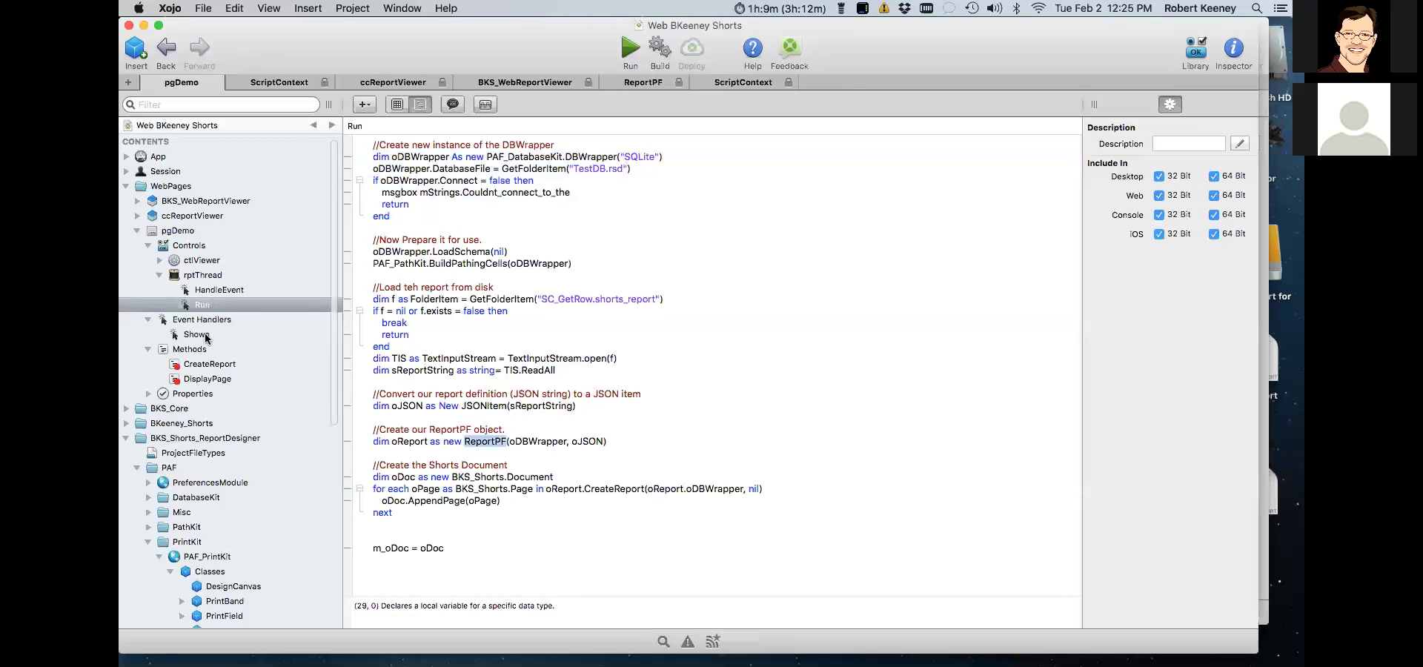
click(204, 379)
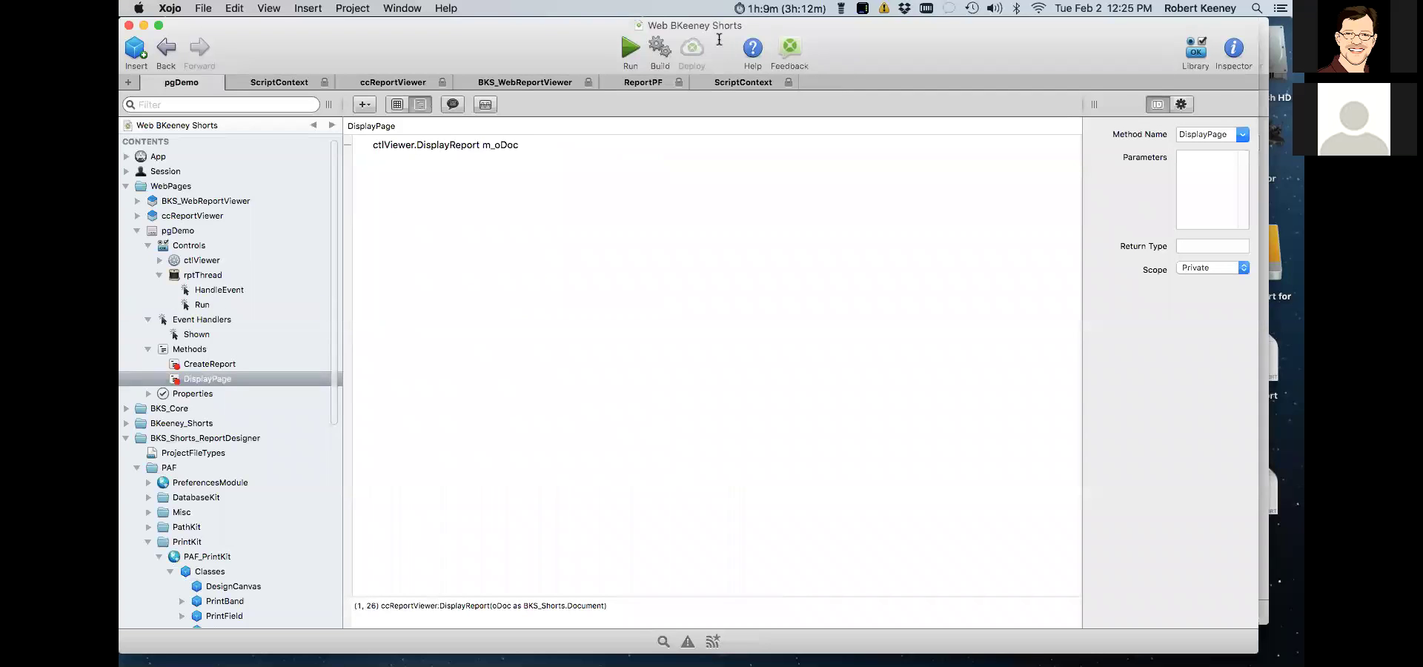
- Run the web project and allow incoming connections so Safari shows the six-page Item Listing
click(637, 54)
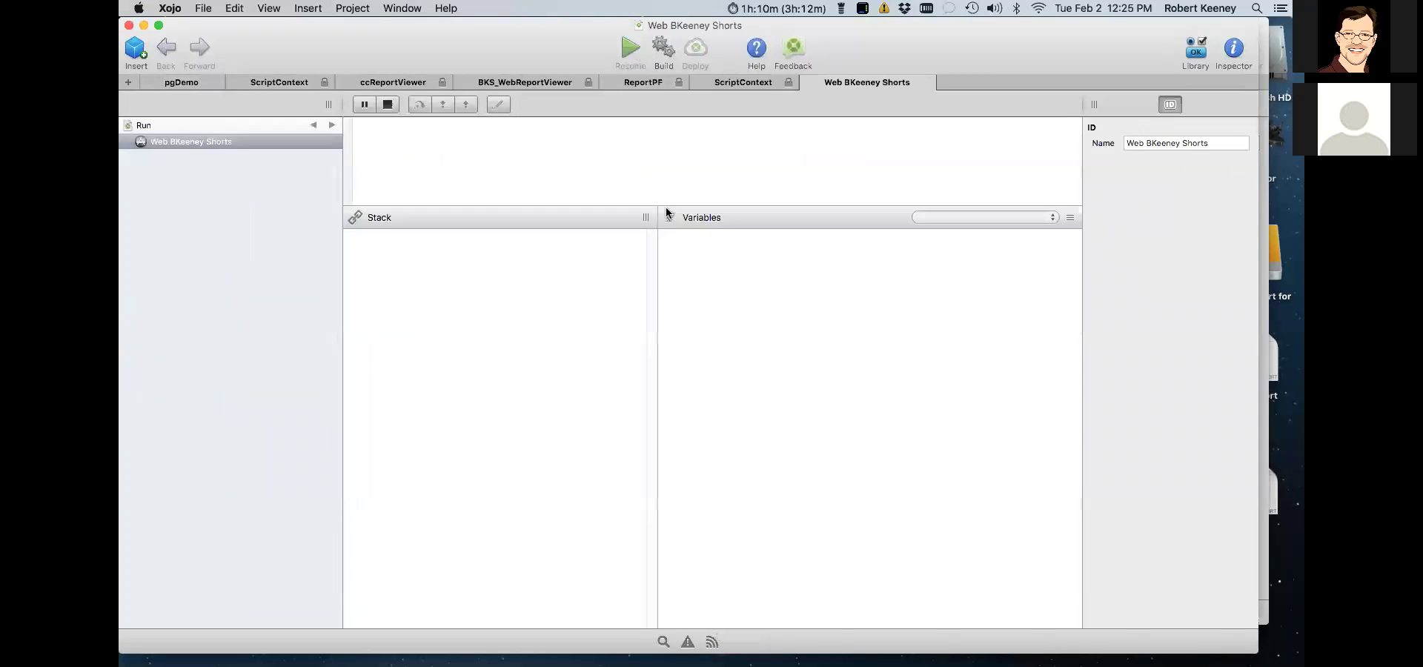
click(824, 269)
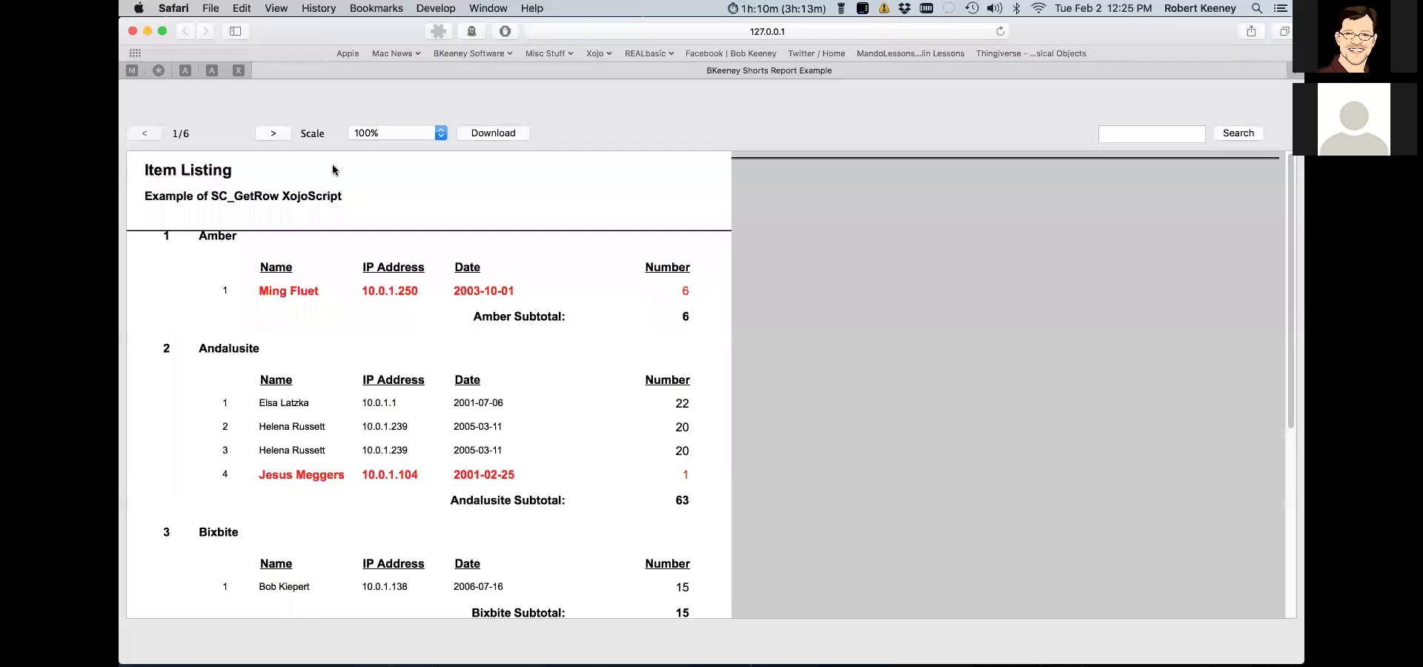
- Advance the report to page 3 of 6 and change its scale from Fit Page to Fit Width
click(280, 133)
click(281, 133)
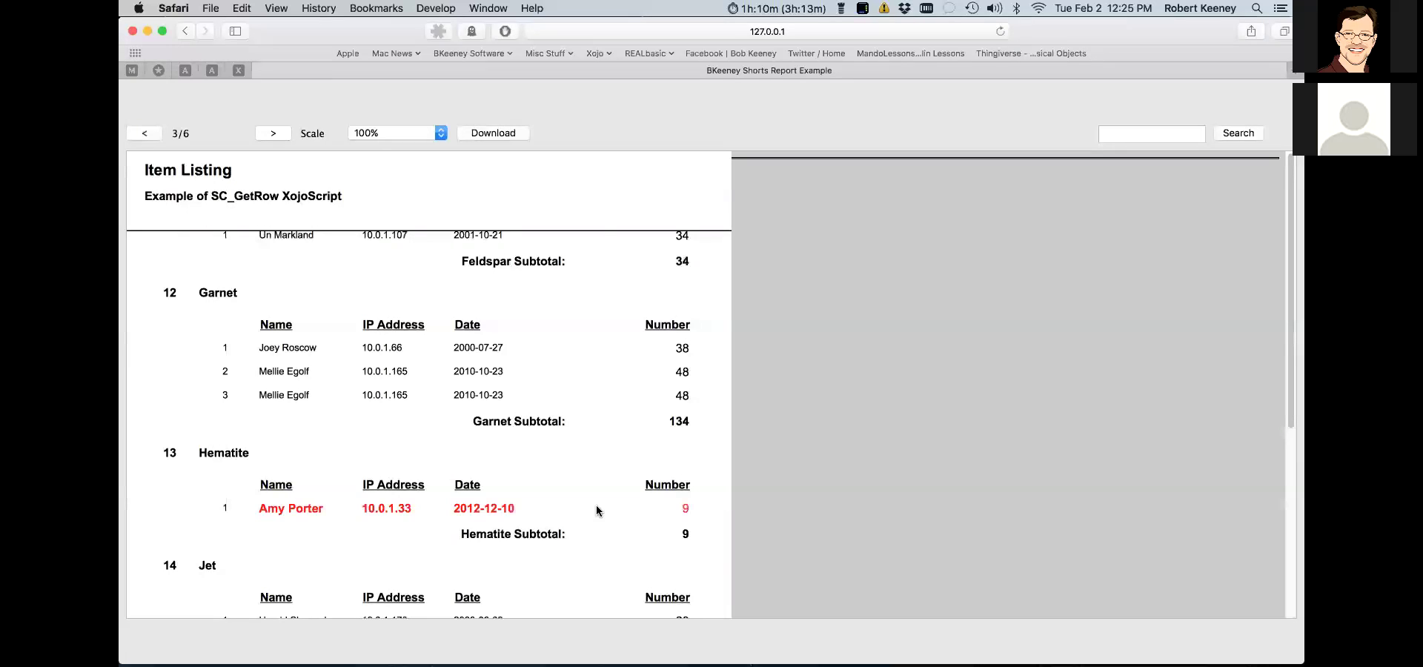
click(405, 136)
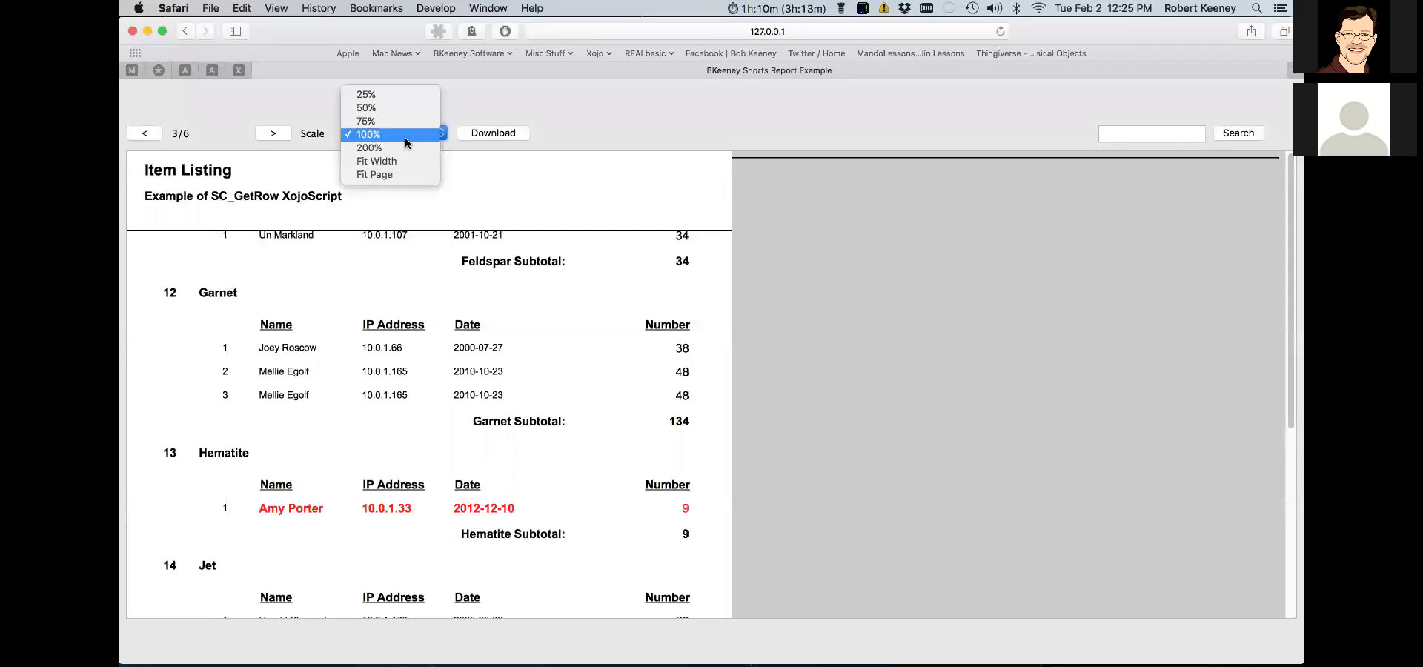
click(404, 175)
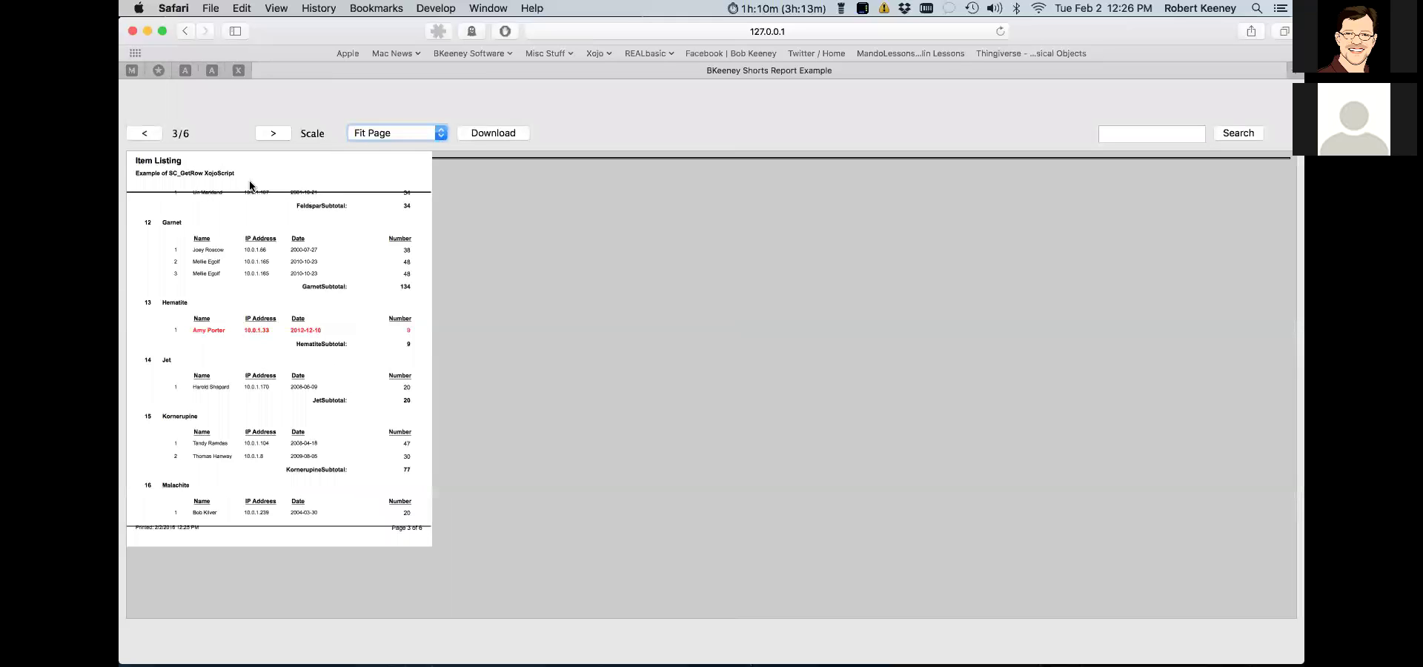
click(386, 139)
click(375, 118)
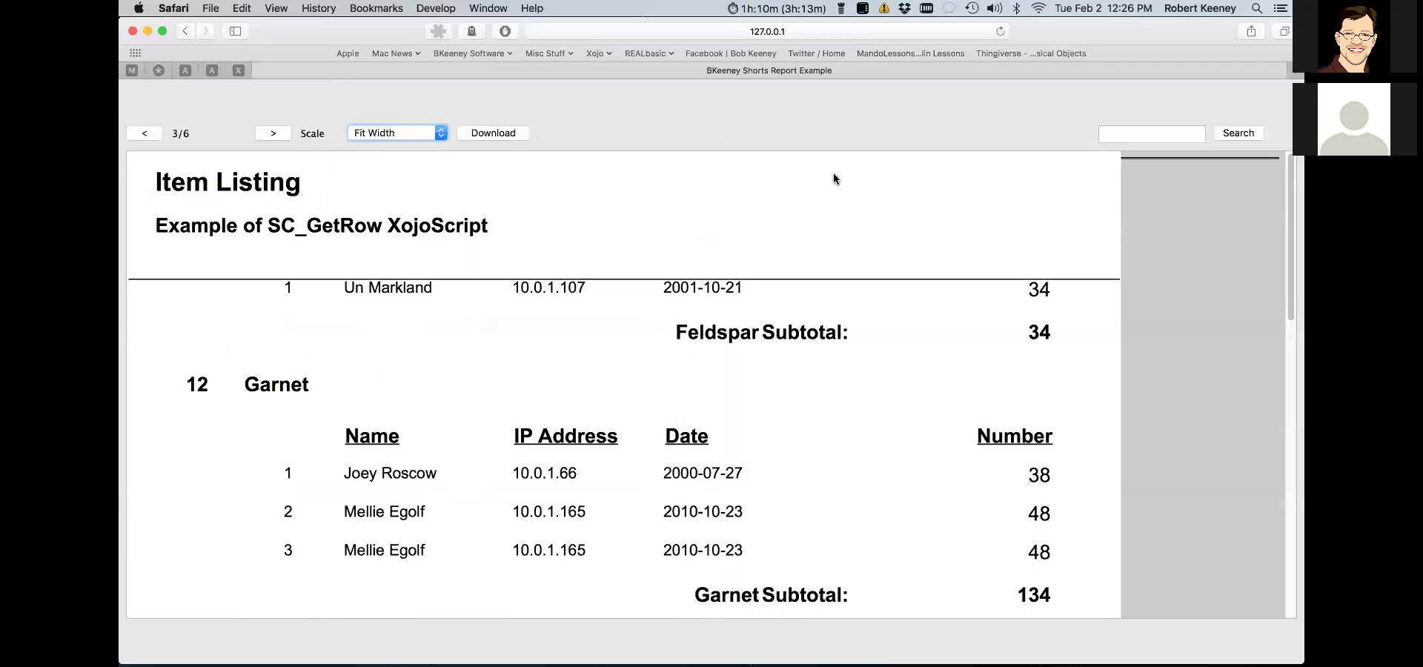
- Search the report for 'bob' and view the first match on page 1
click(1152, 134)
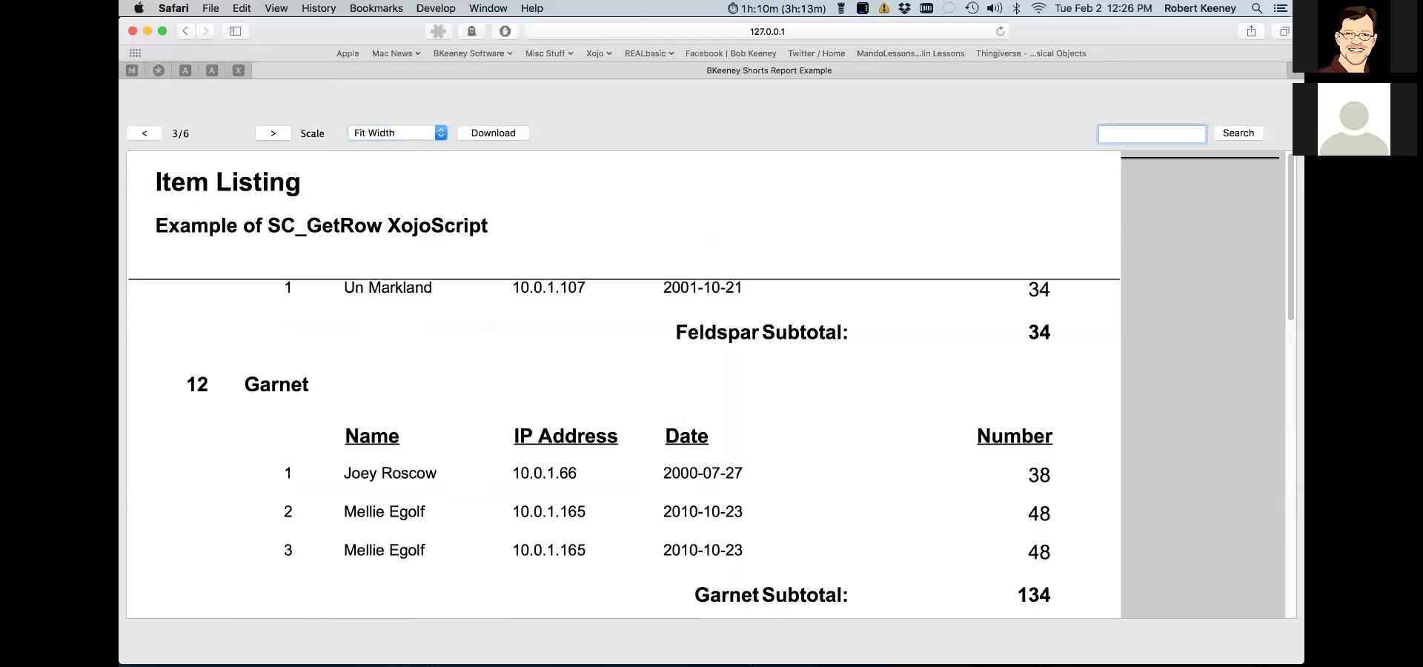
text(bob)
key(Return)
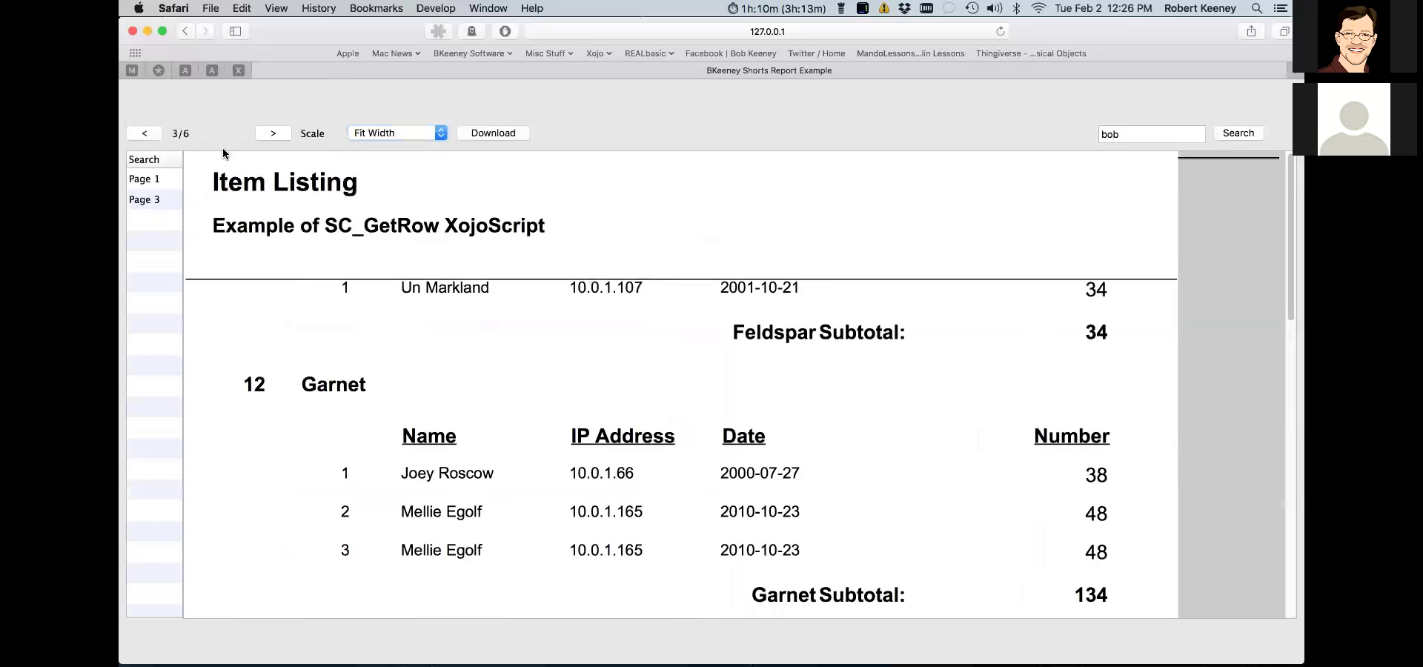
click(141, 180)
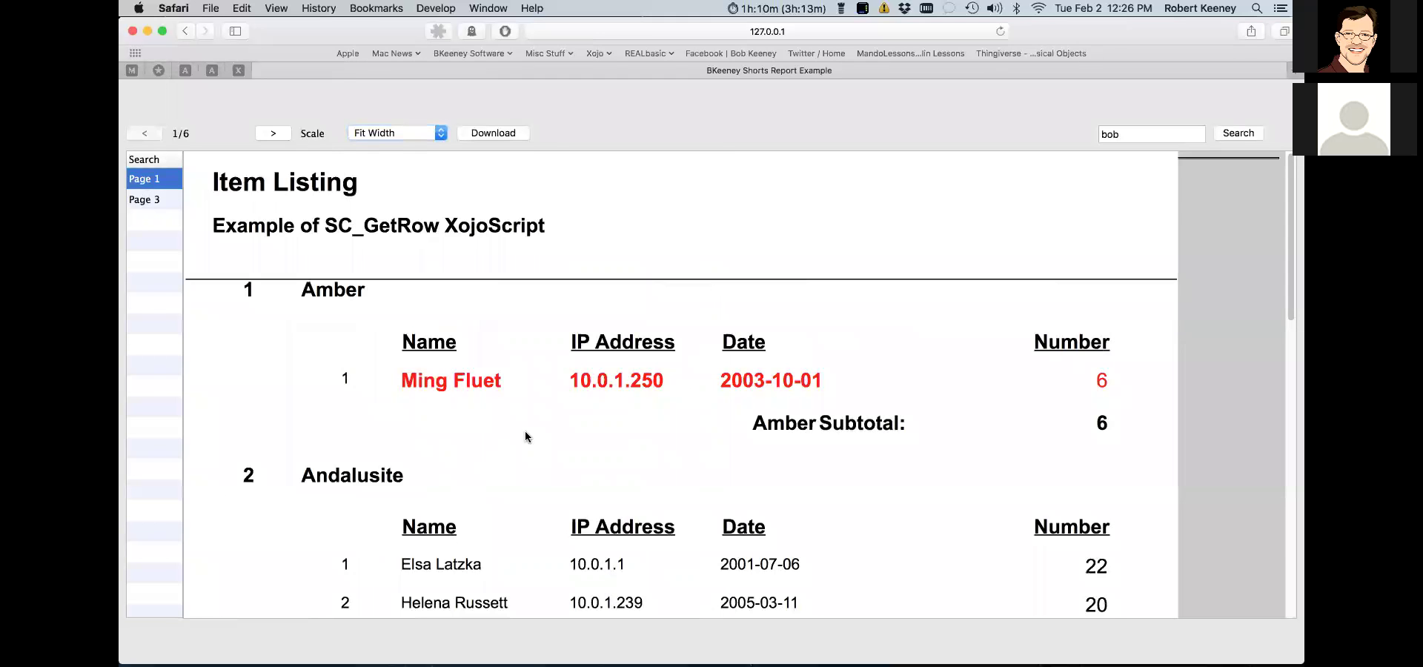
scroll(526, 436, down, 4)
scroll(526, 437, down, 10)
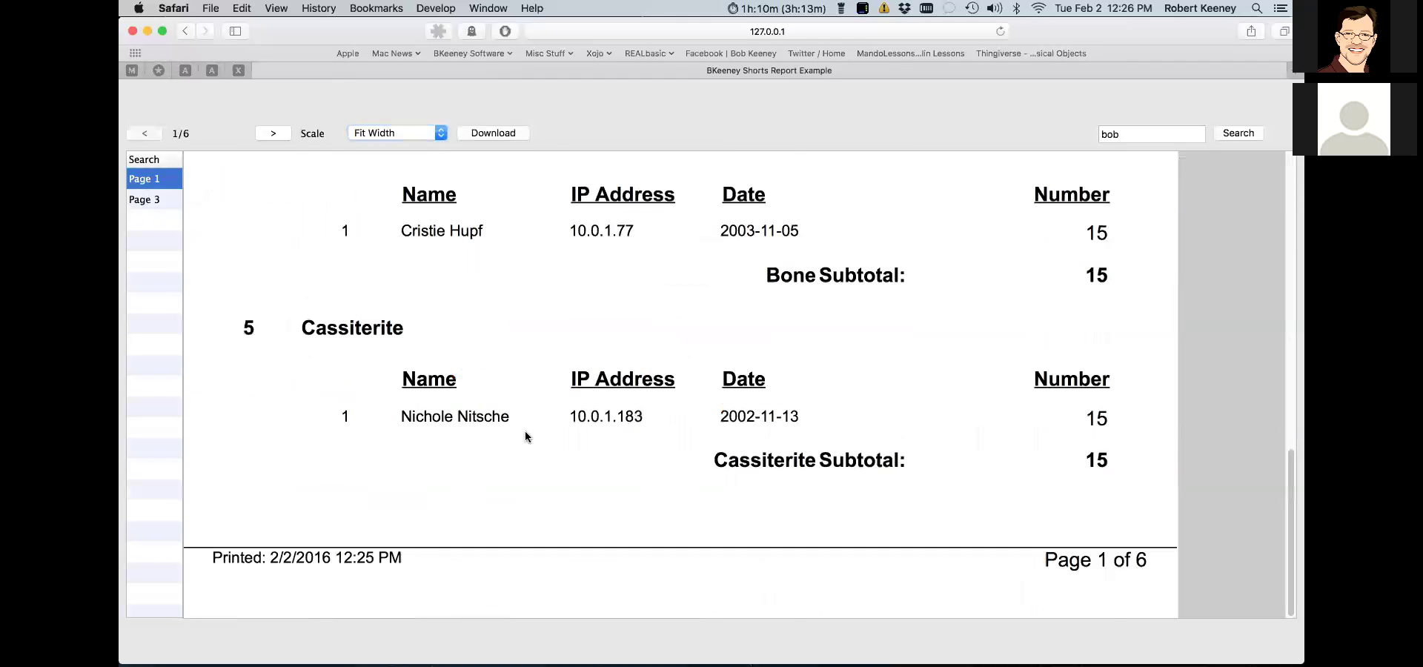
scroll(525, 435, up, 3)
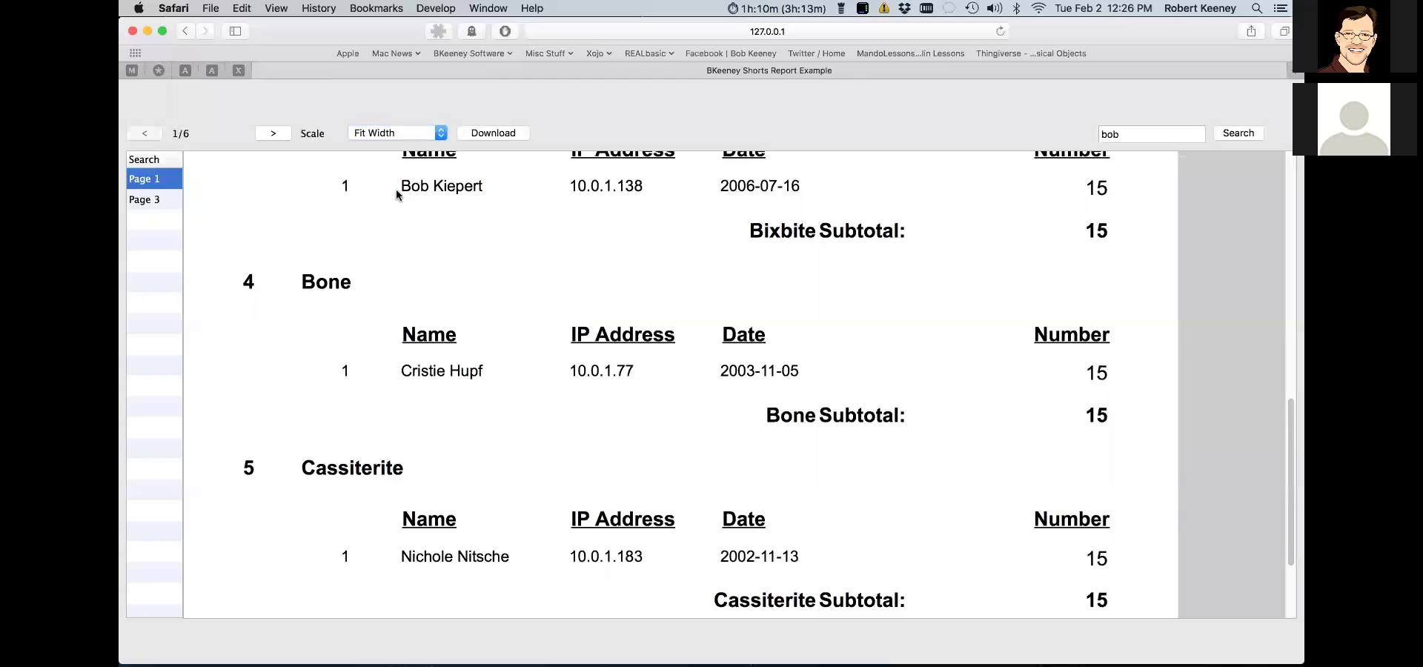
- View the page 3 match, then download the report as a PDF
click(152, 198)
scroll(476, 363, down, 10)
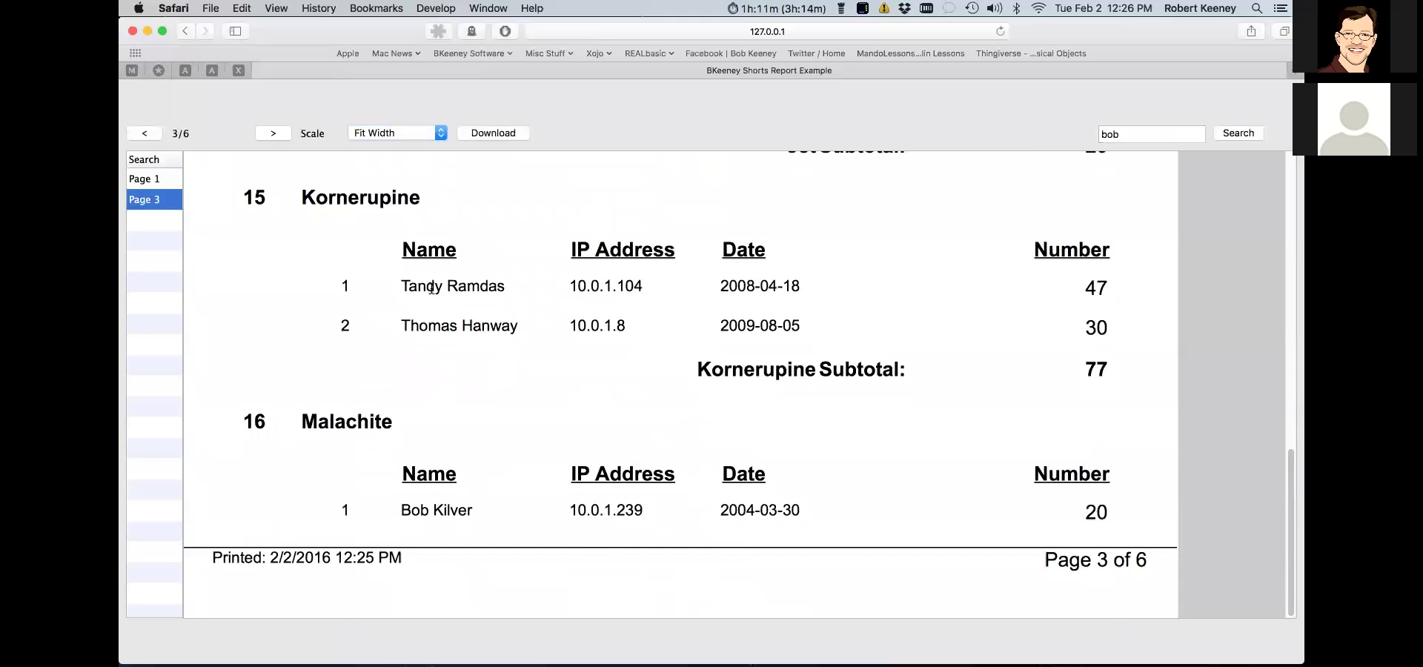
drag(418, 286, 486, 287)
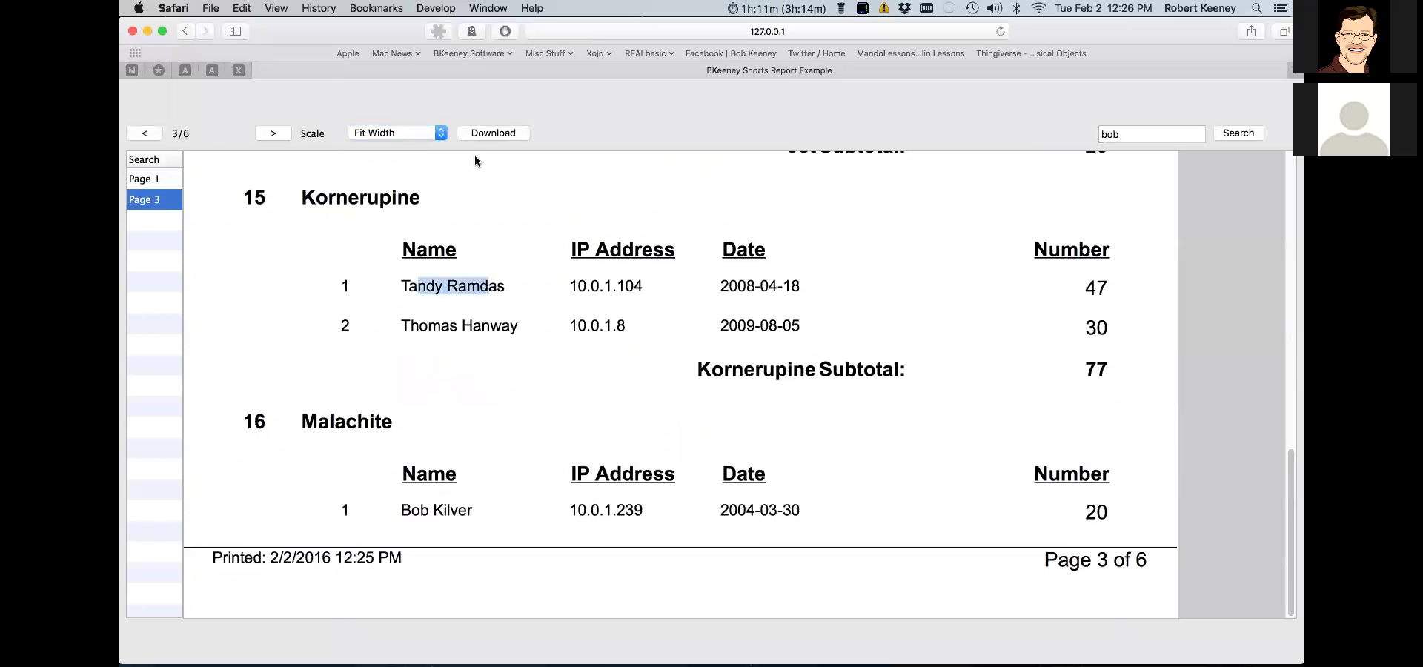
click(445, 226)
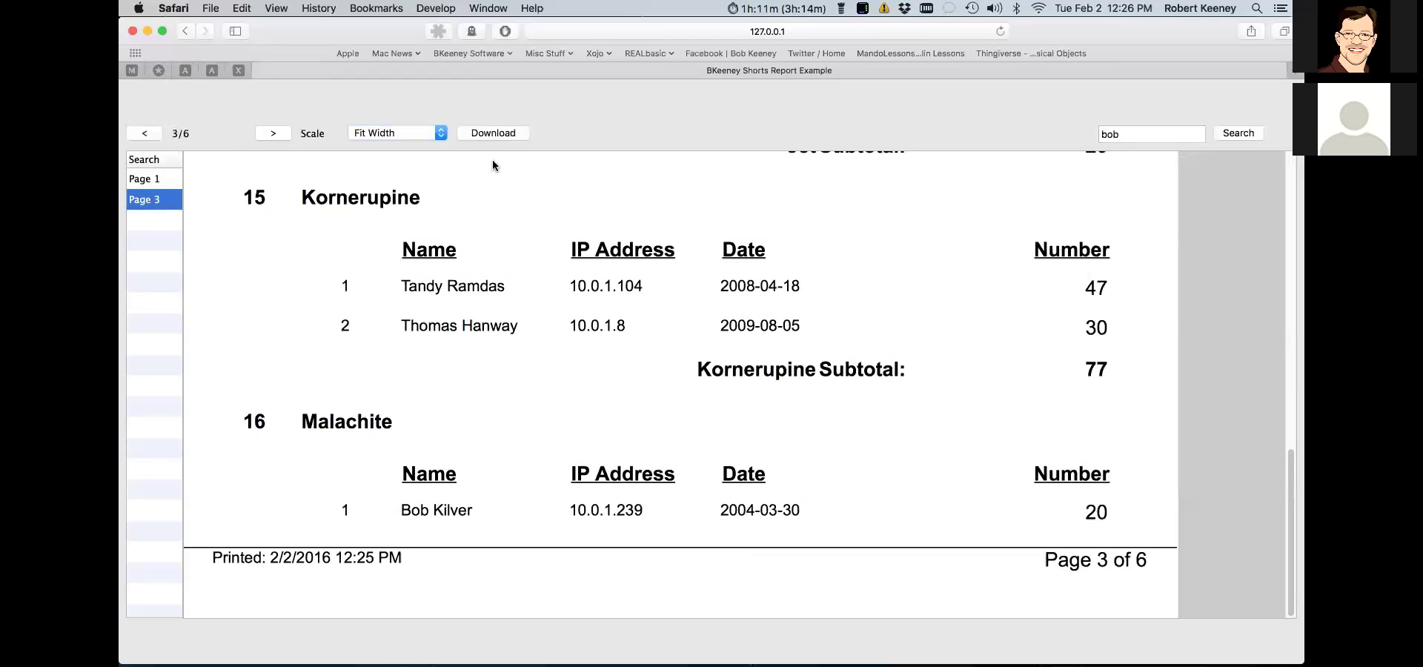
click(493, 134)
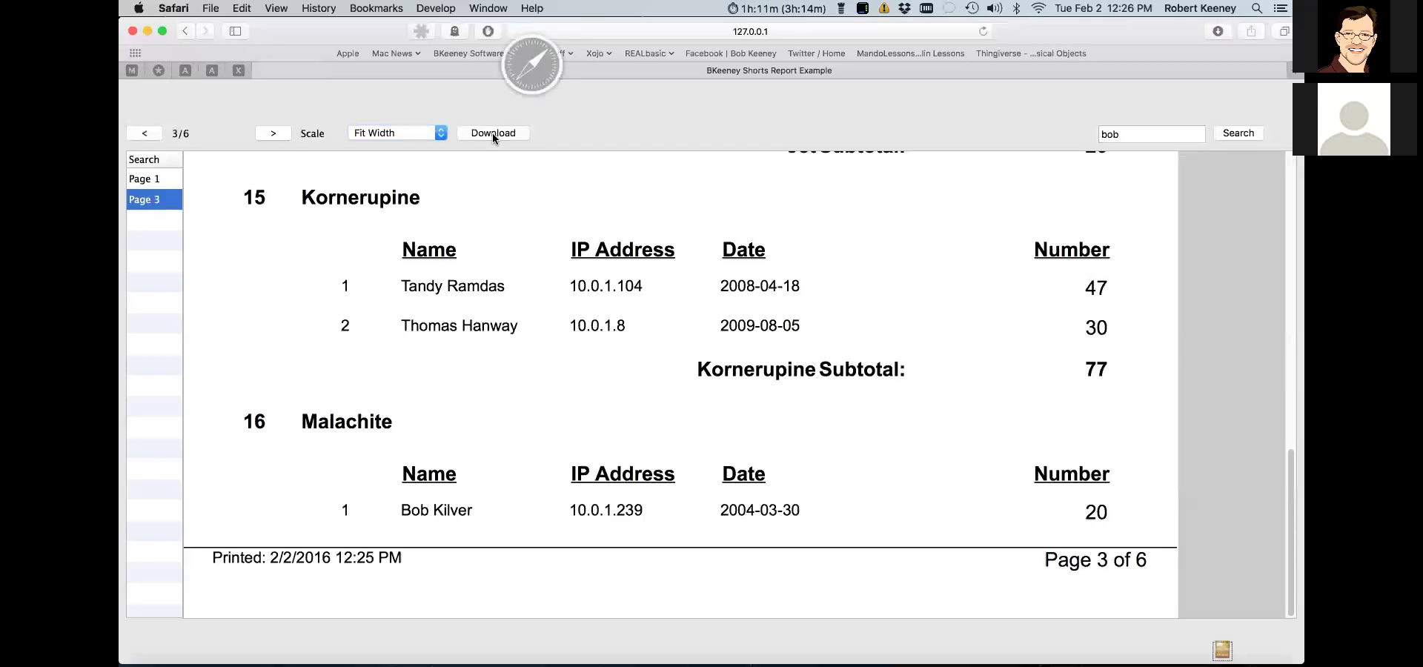
click(1222, 651)
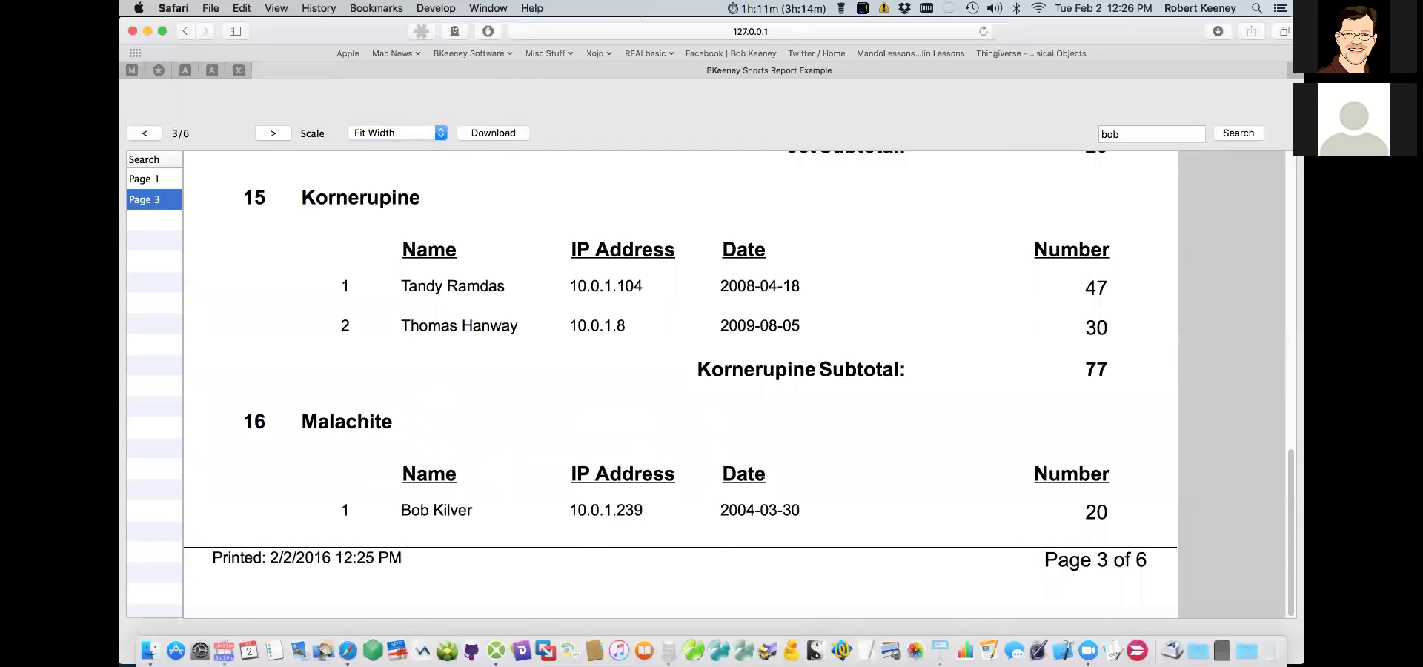
click(1075, 103)
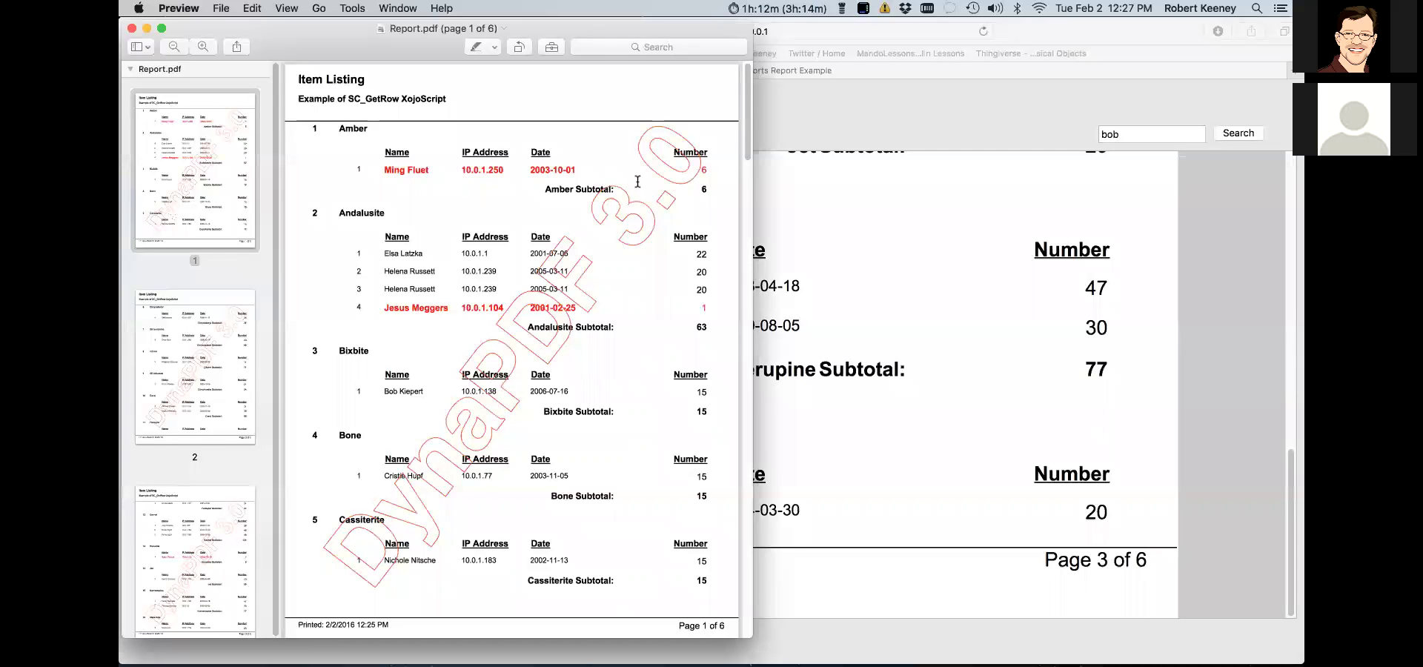
click(165, 9)
click(218, 147)
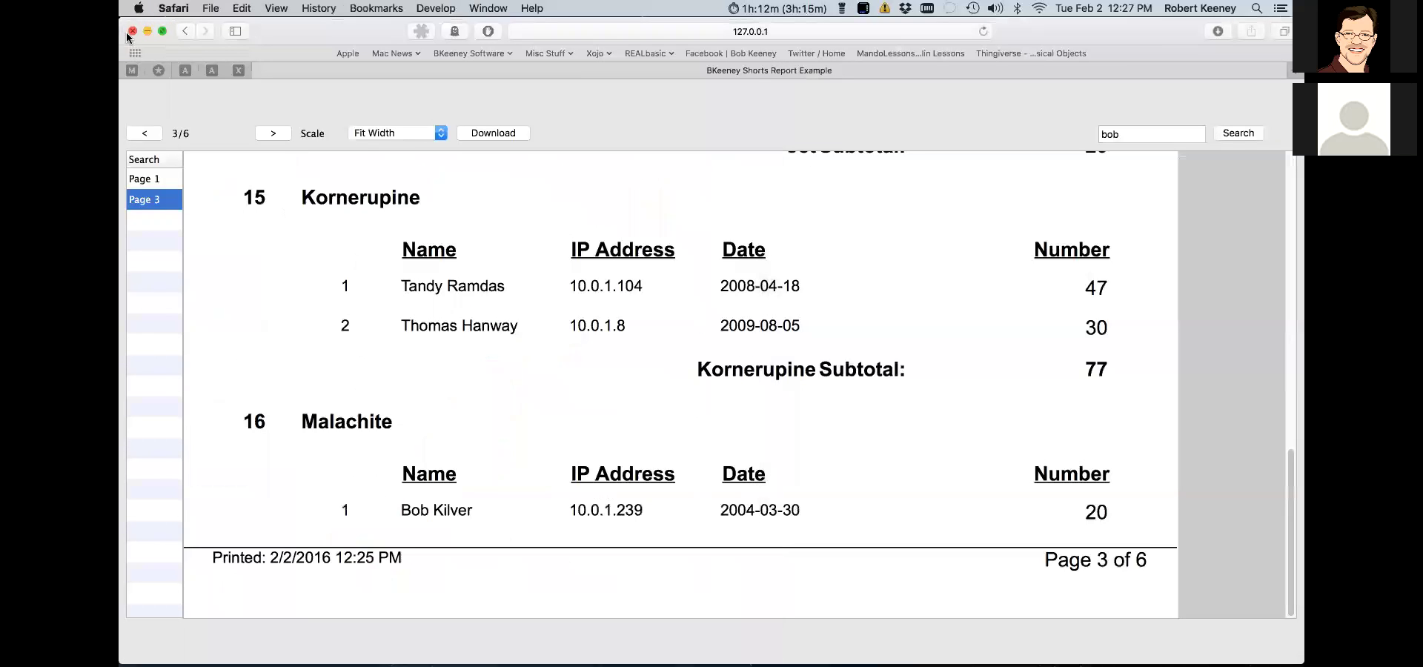
- Quit Safari, stop the Xojo debug run, and switch to Keynote
click(165, 8)
click(213, 188)
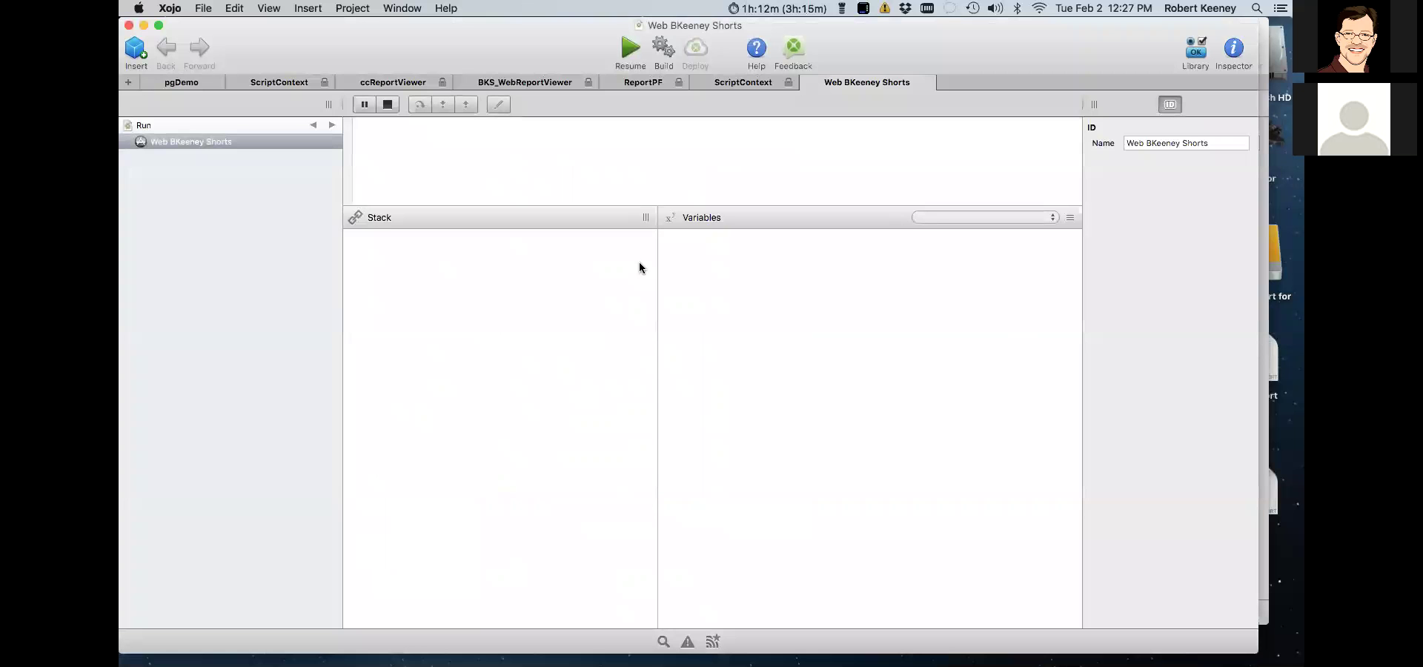
click(387, 104)
key(super+Tab)
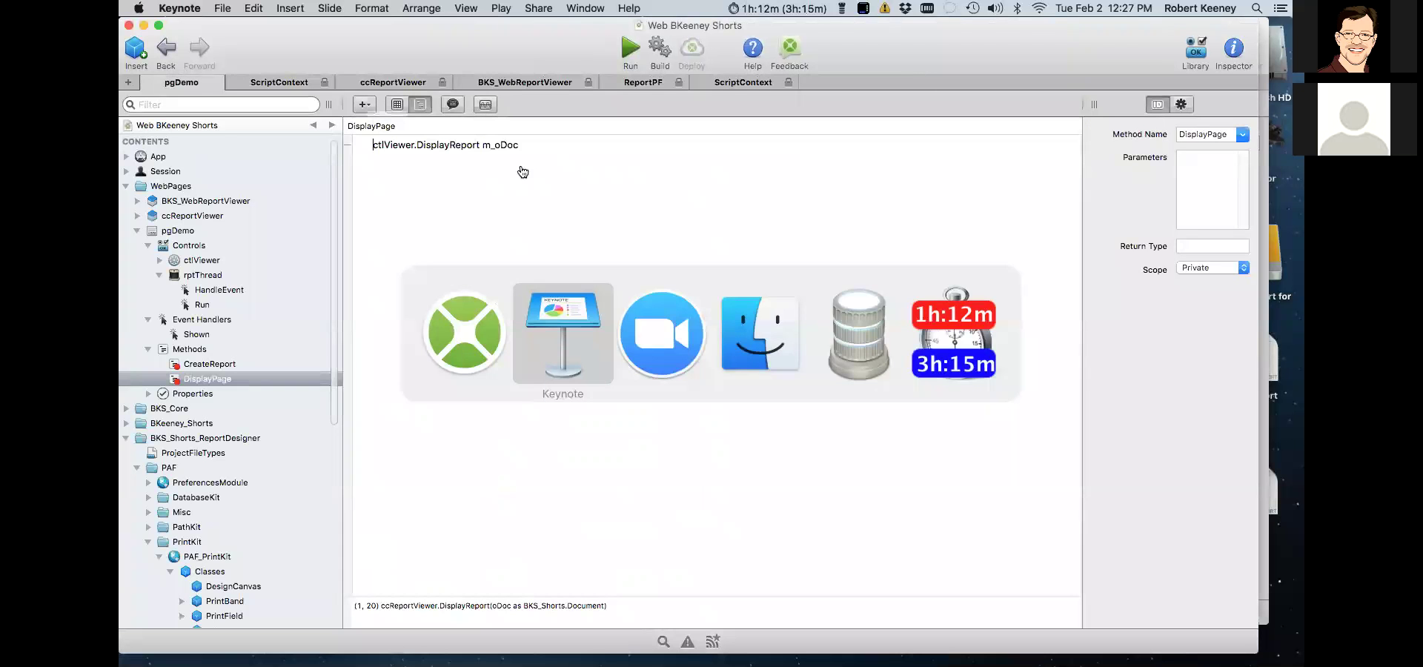
- Play the BKeeney Reporting Tools slideshow and advance to the Report Designer slide
click(411, 46)
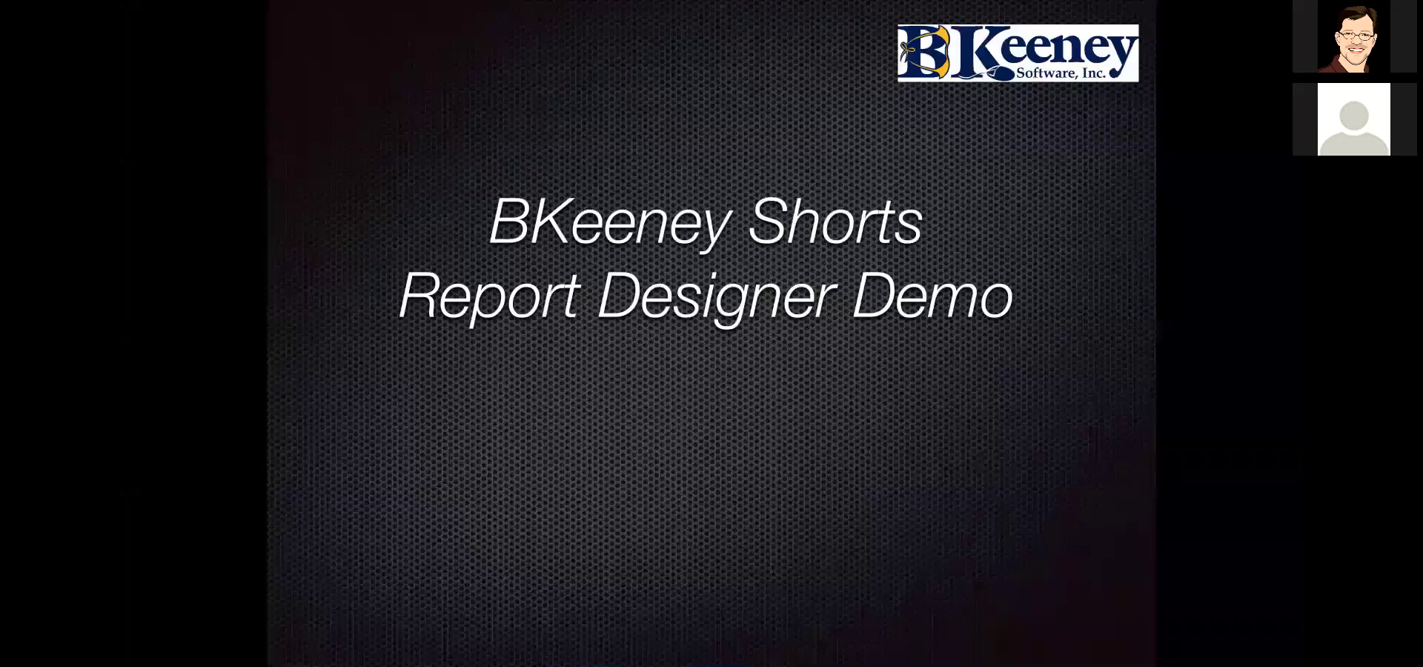
key(Right)
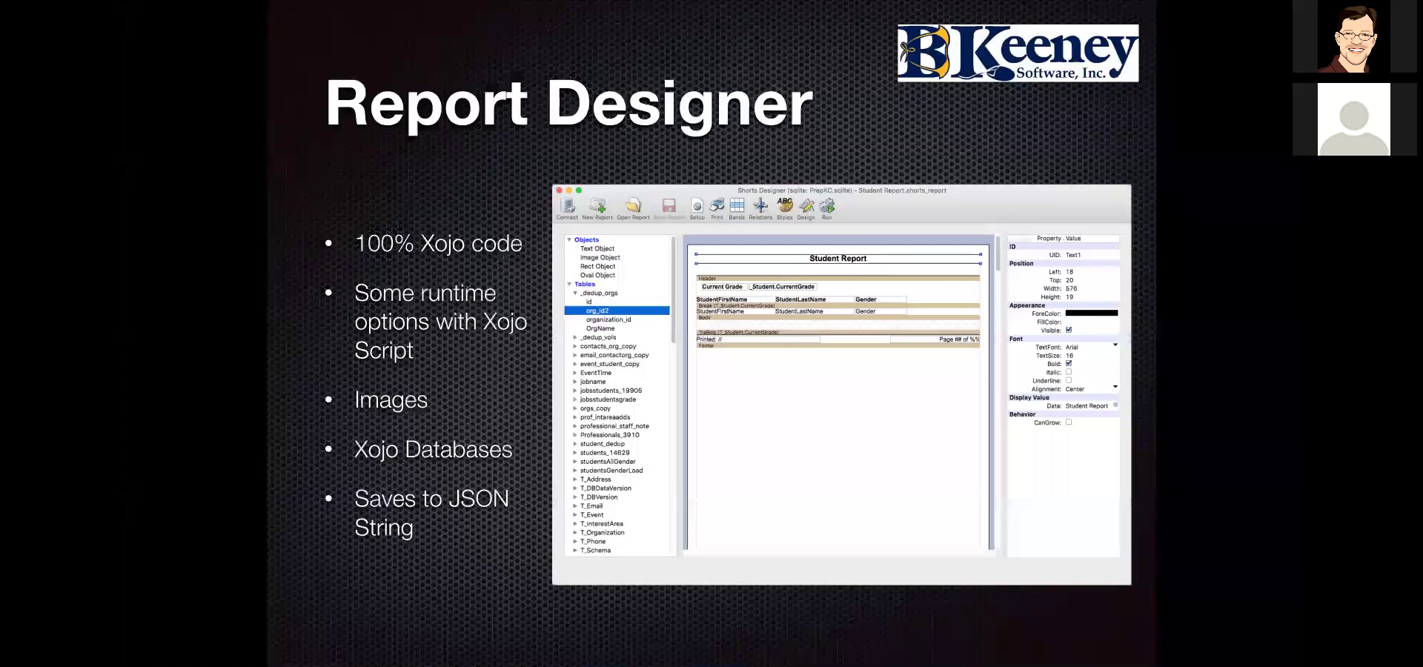